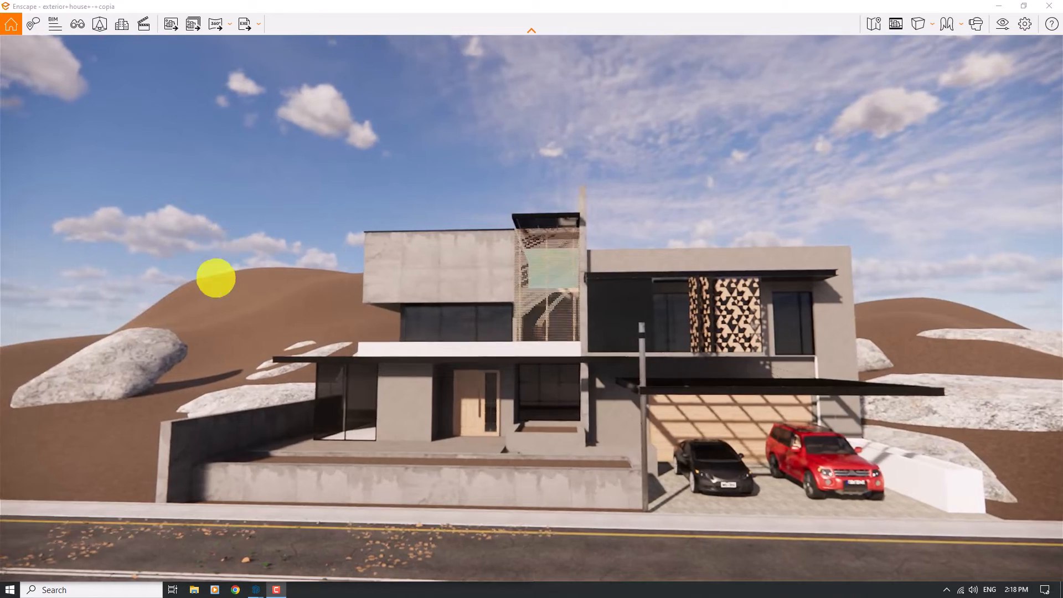
- Open the asset library for the house scene and switch it to multi-asset placement
left_click_drag(199, 268, 209, 280)
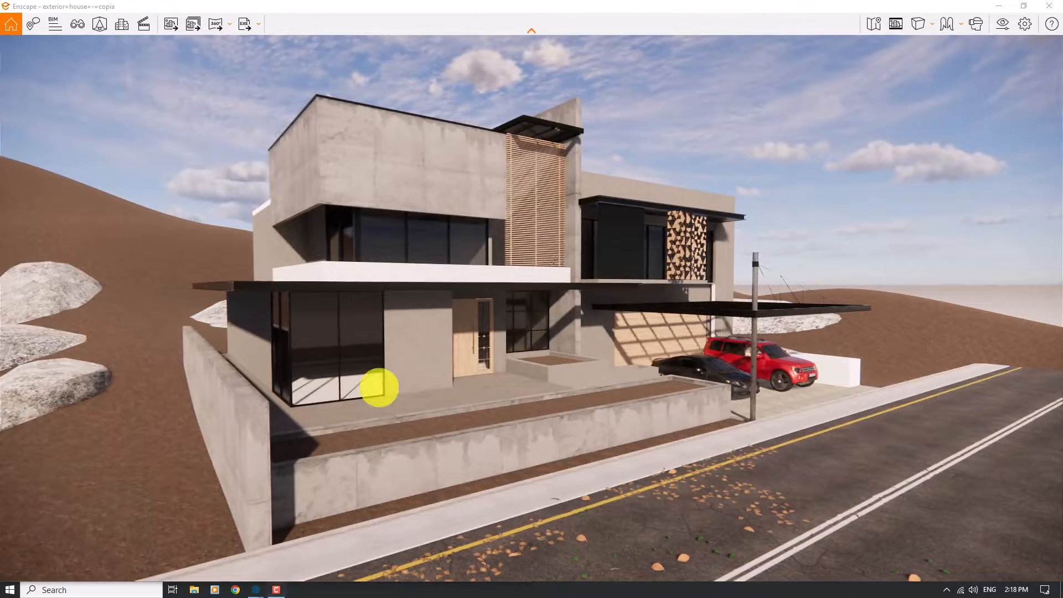
left_click_drag(379, 387, 440, 337)
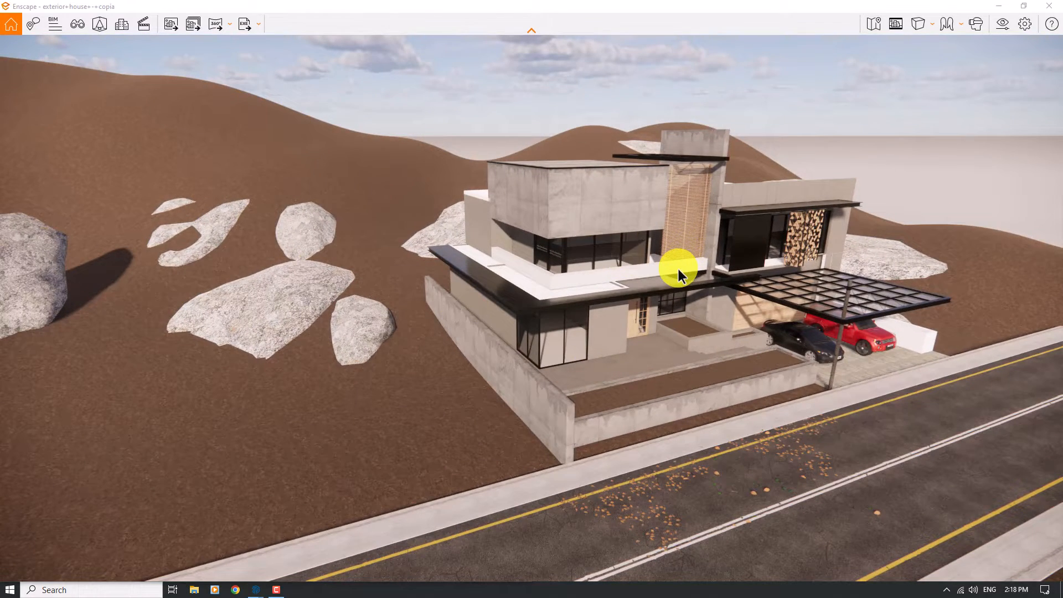
left_click(100, 25)
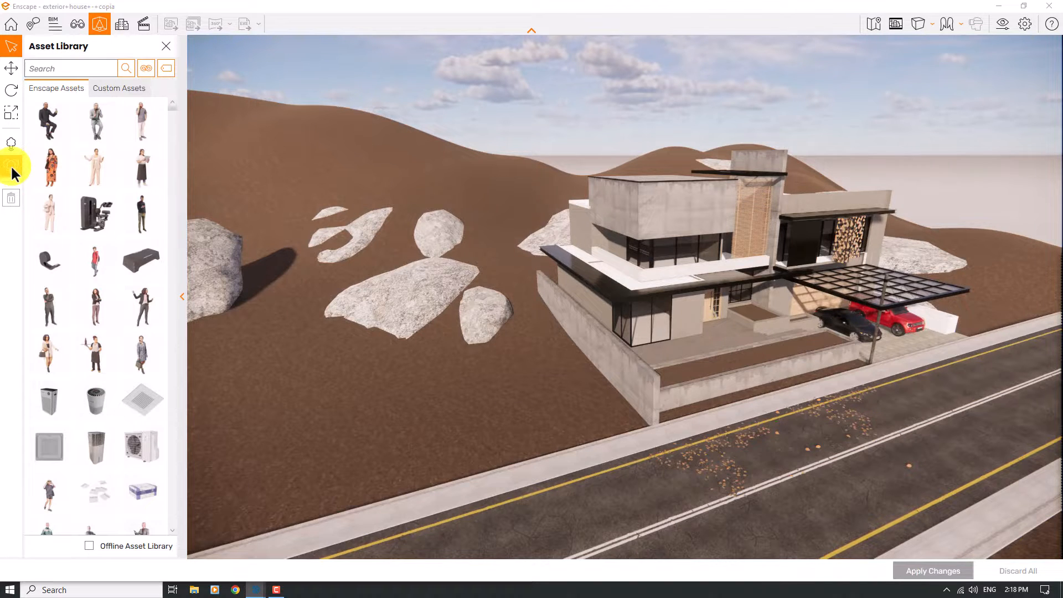
left_click(11, 164)
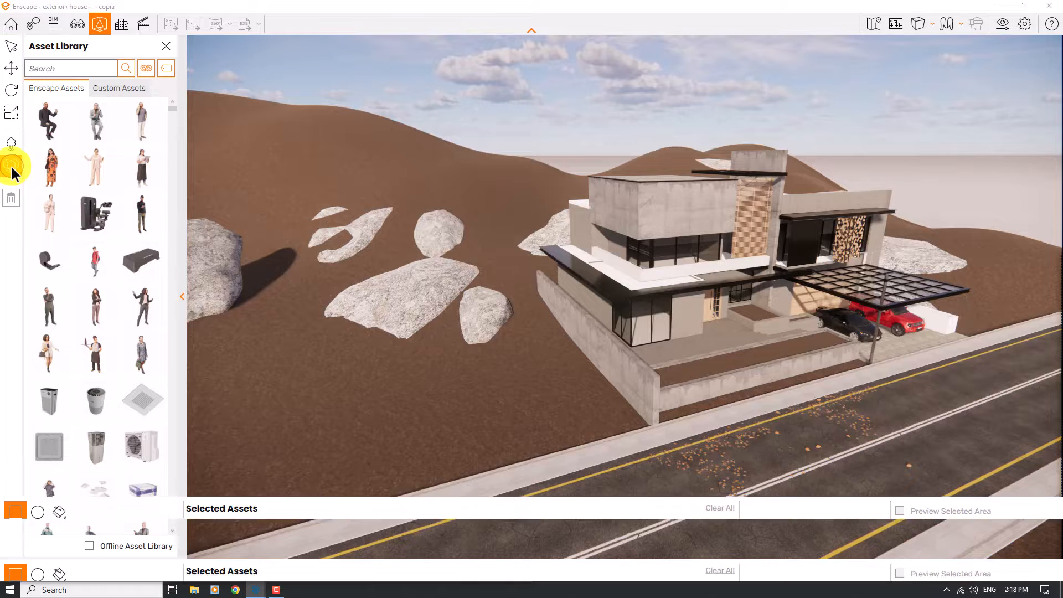
- Filter the asset library to the Vegetation category with the Bush and Autumn tags
left_click(143, 68)
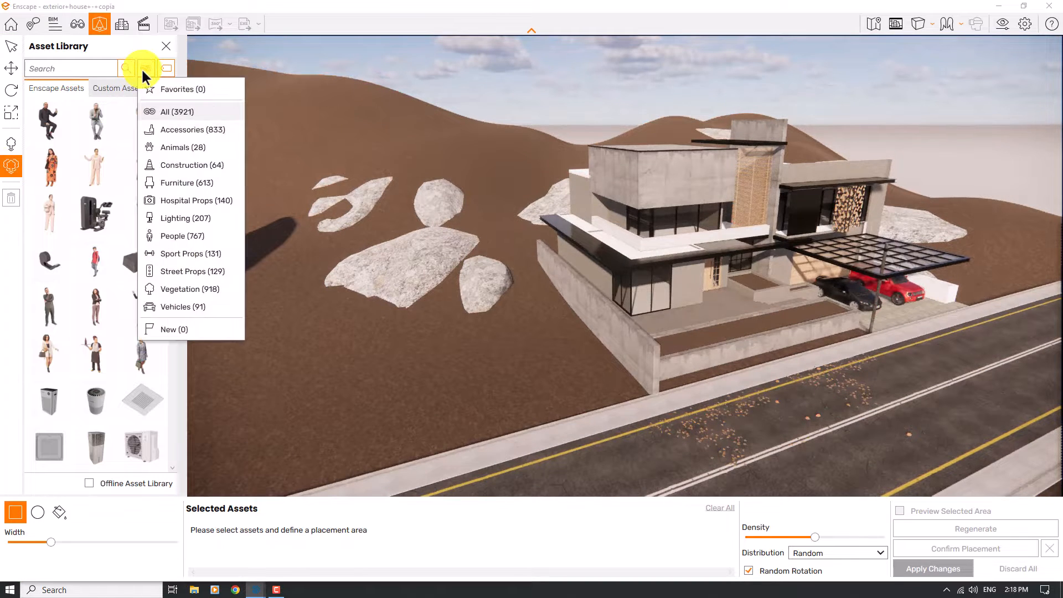
left_click(171, 287)
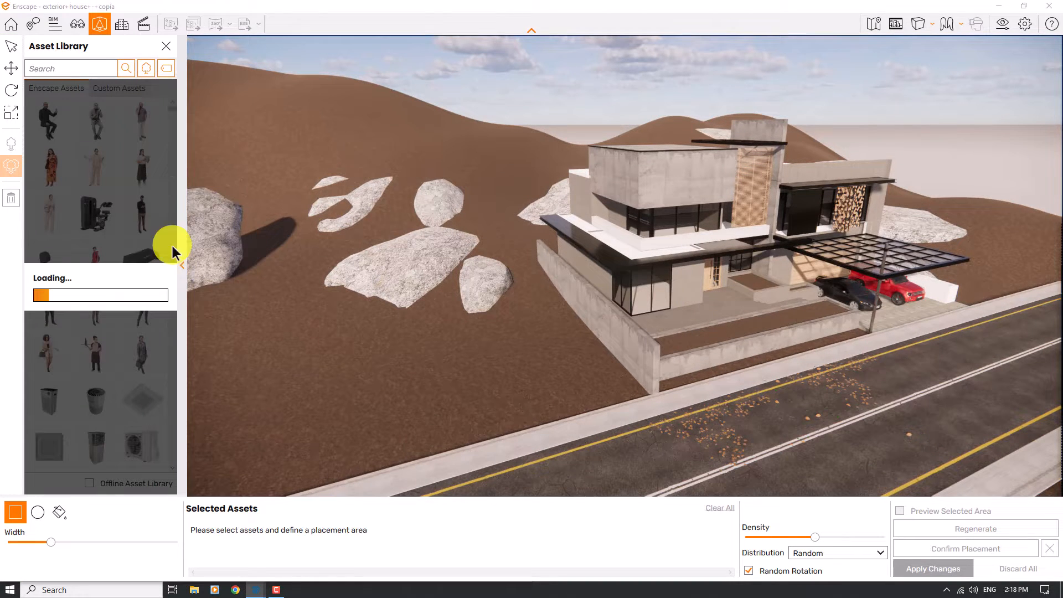
left_click(172, 70)
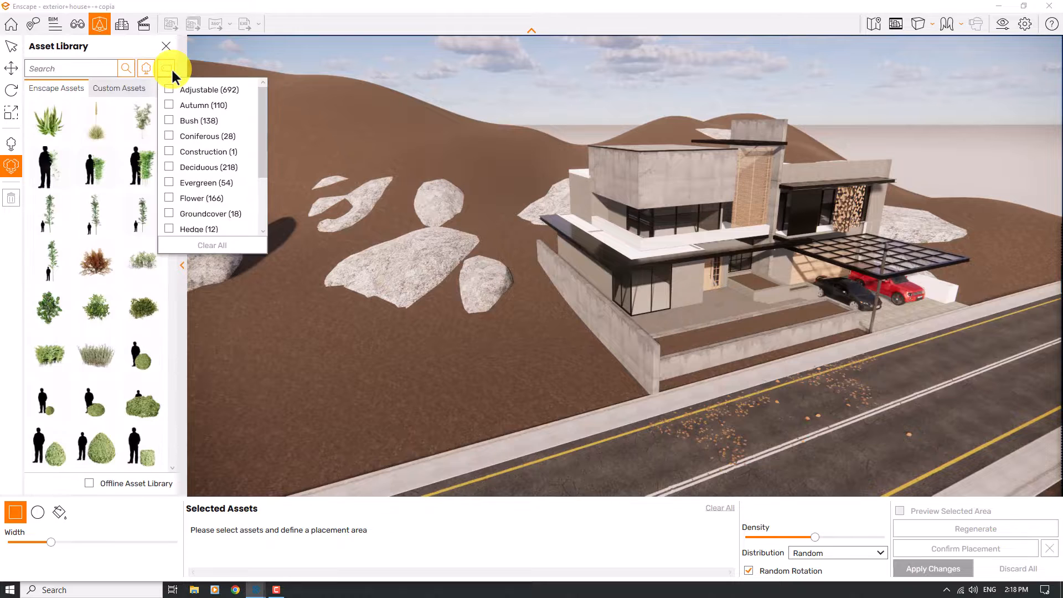
left_click(168, 121)
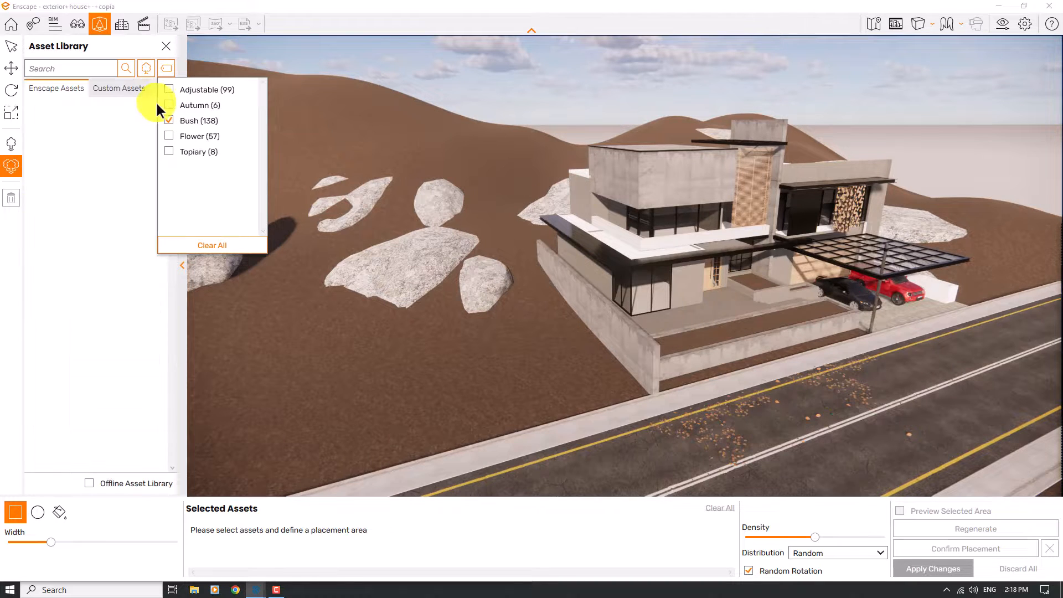
left_click(168, 105)
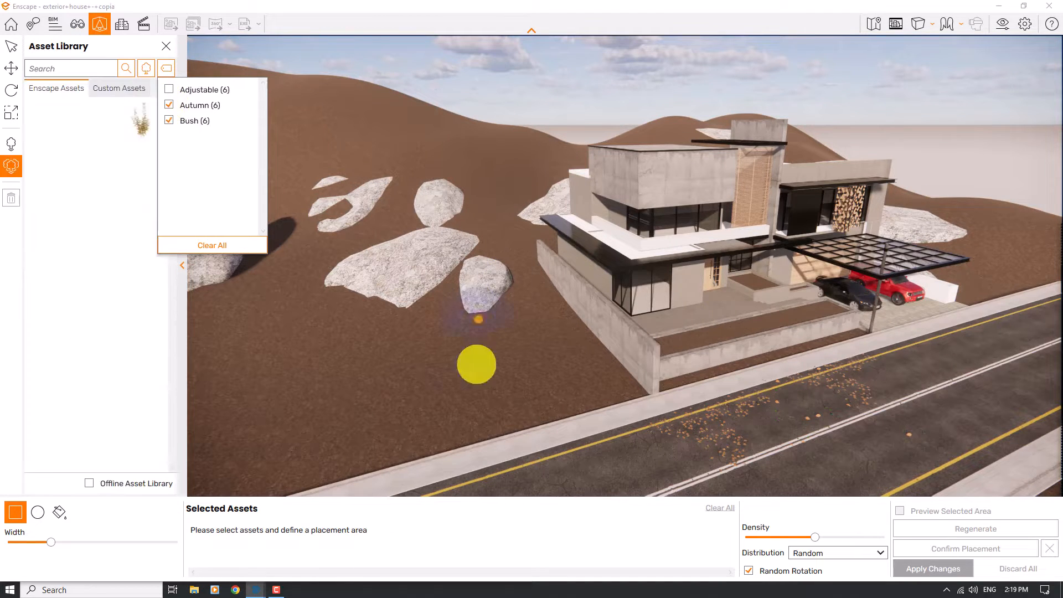
left_click(63, 47)
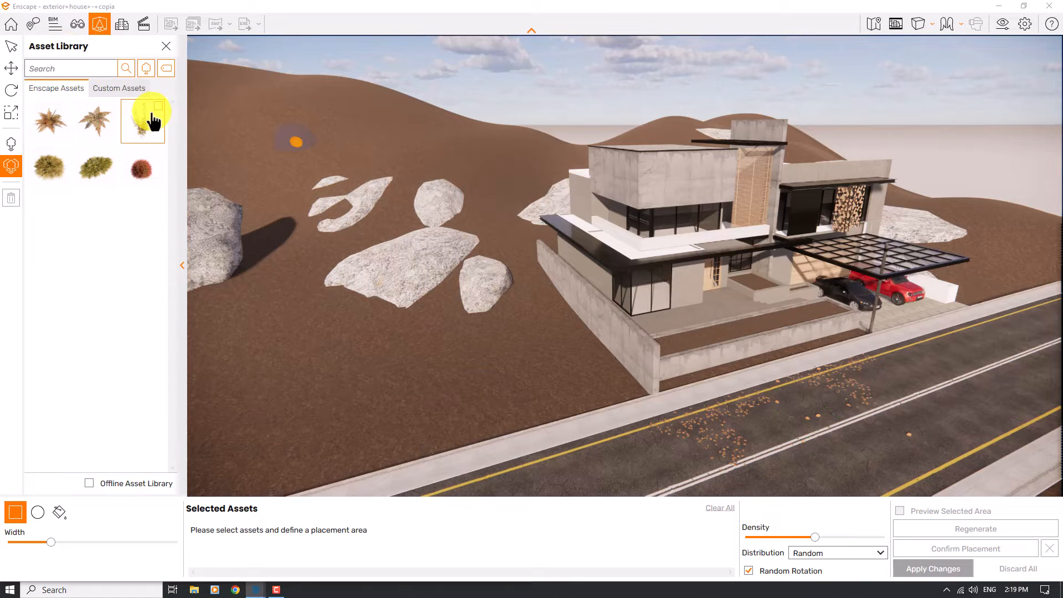
- Set the placement mode to surface fill and select four autumn bushes: the tall sparse one, Bush 149: Fern (autumn), the red one and the spreading green one
left_click(60, 512)
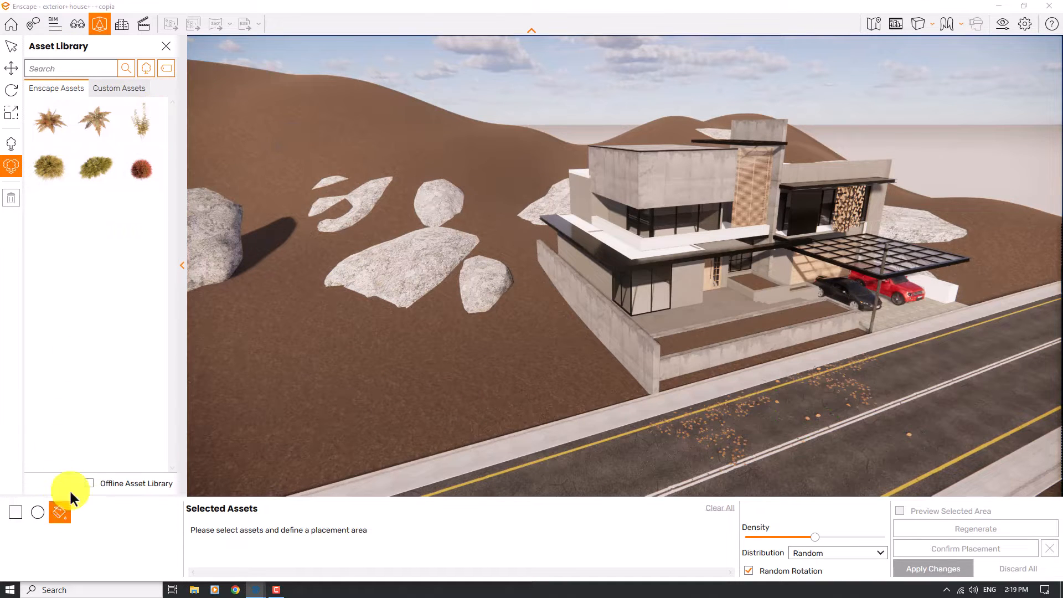
left_click(155, 122)
left_click(95, 117)
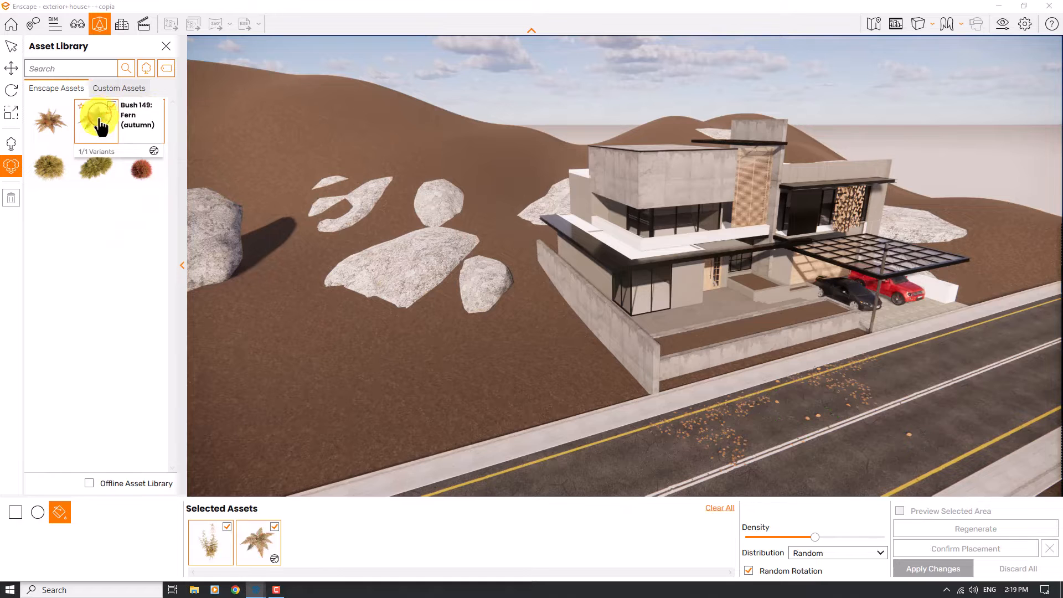
left_click(145, 169)
left_click(87, 176)
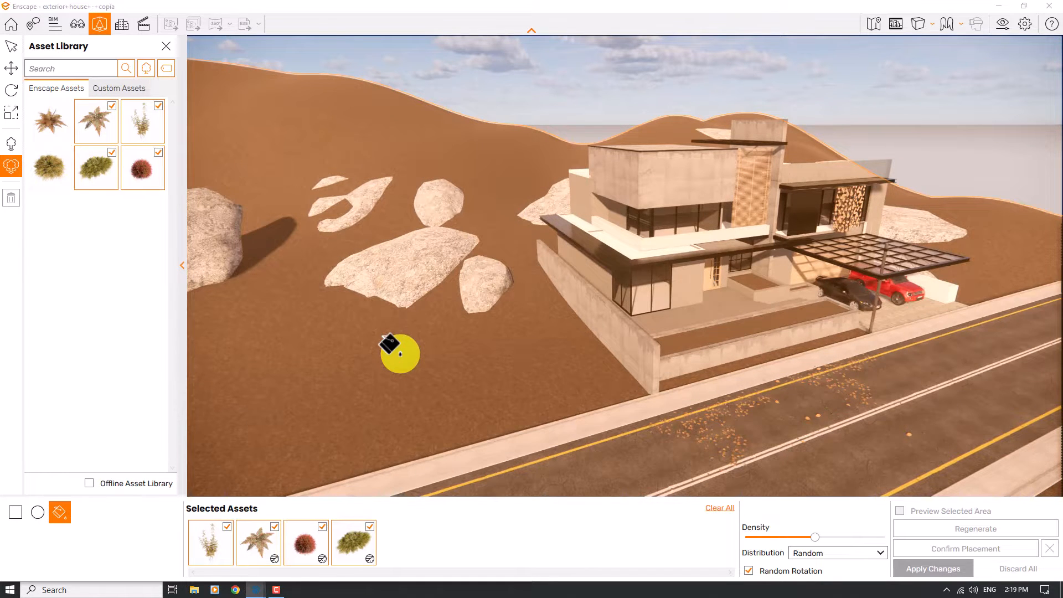
- Fill the brown terrain with the selected bushes at maximum density in a regenerated random layout, and apply the placement
left_click(400, 353)
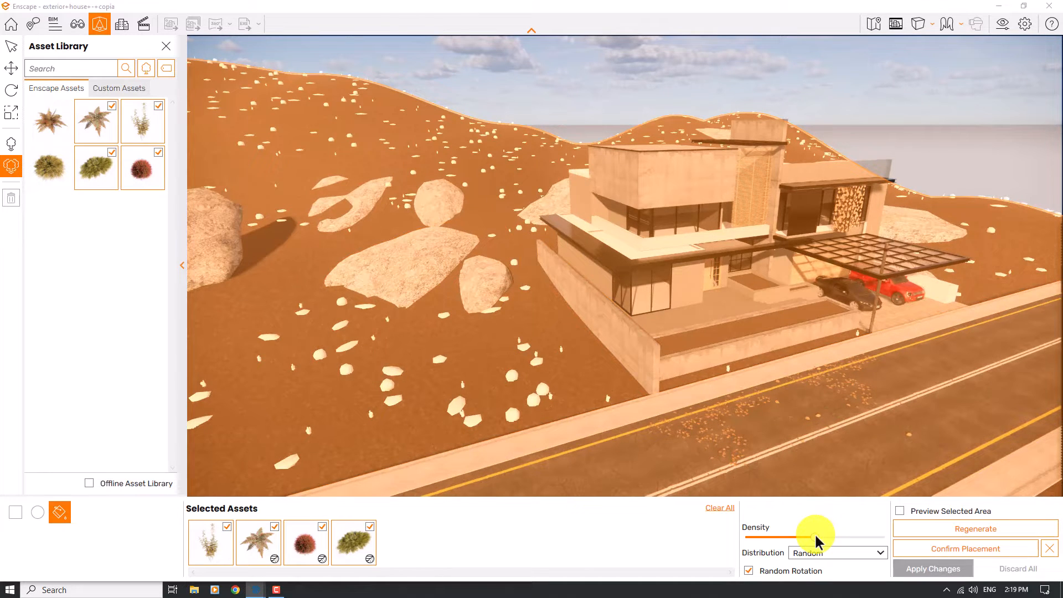
left_click_drag(814, 536, 906, 526)
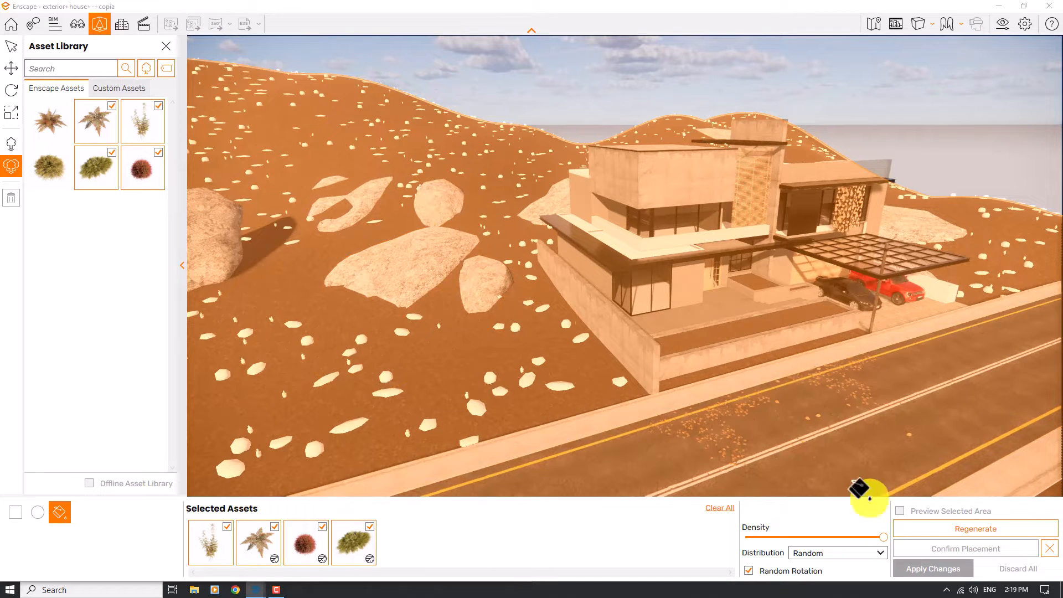
left_click(942, 530)
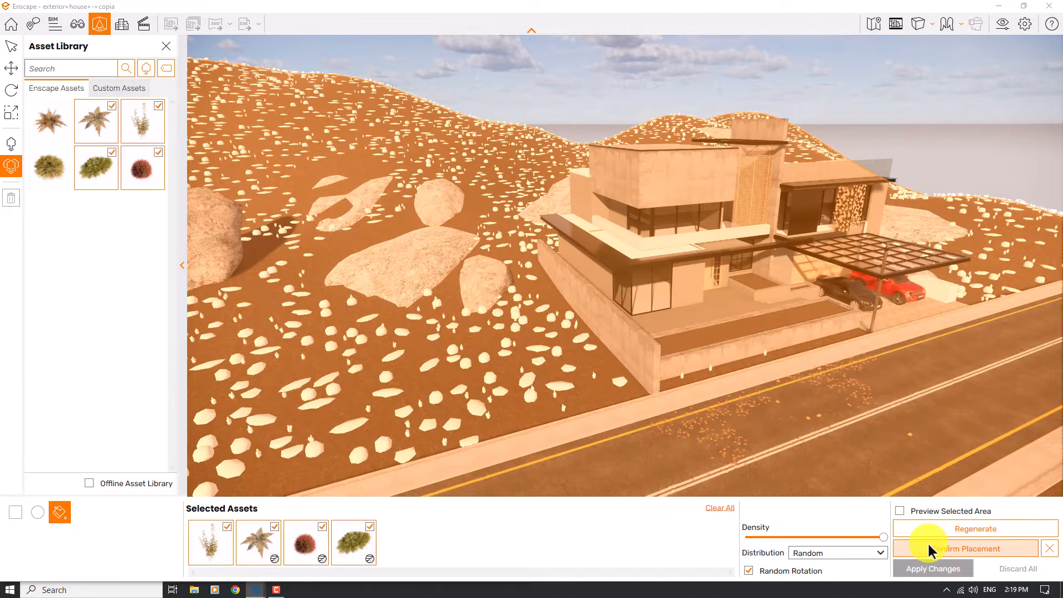
left_click(928, 547)
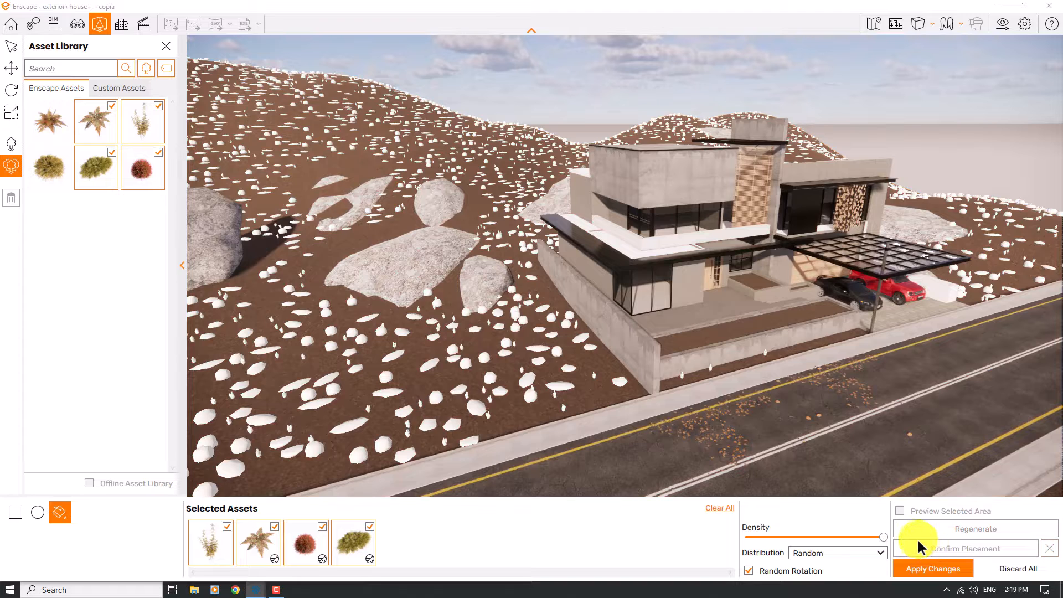
left_click(923, 570)
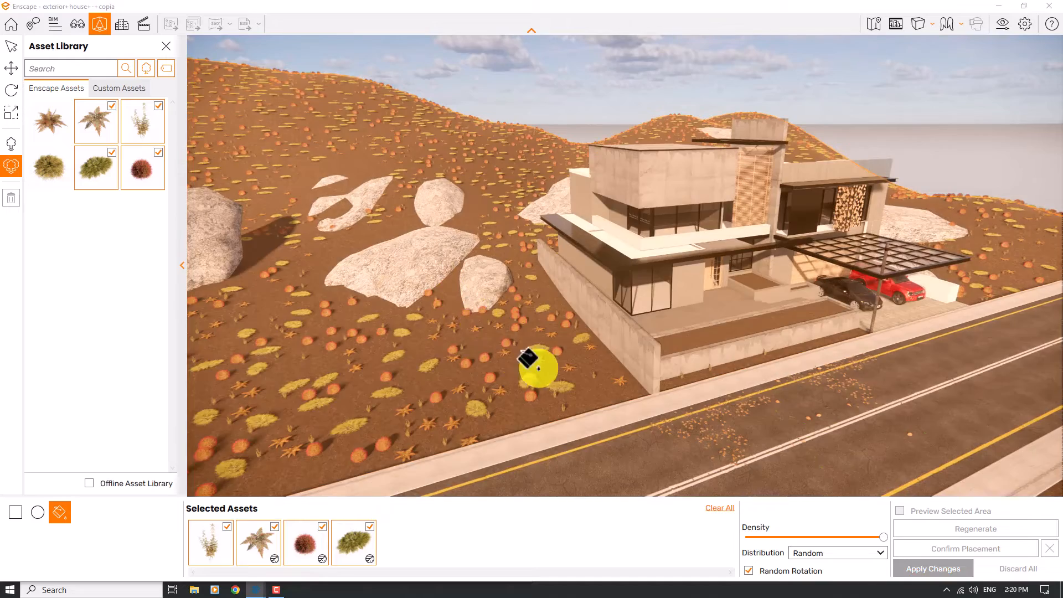
- Clear the selected bushes and filter the Vegetation assets by the Autumn tag only
mouse_move(537, 368)
right_mouse_down()
mouse_move(553, 373)
mouse_move(544, 370)
right_mouse_up()
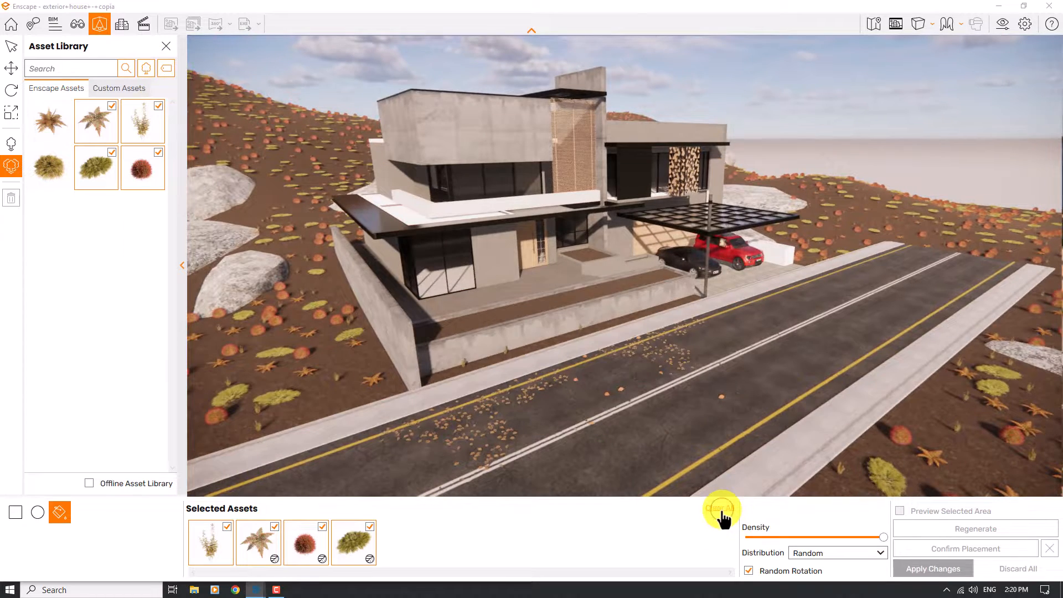
left_click(720, 508)
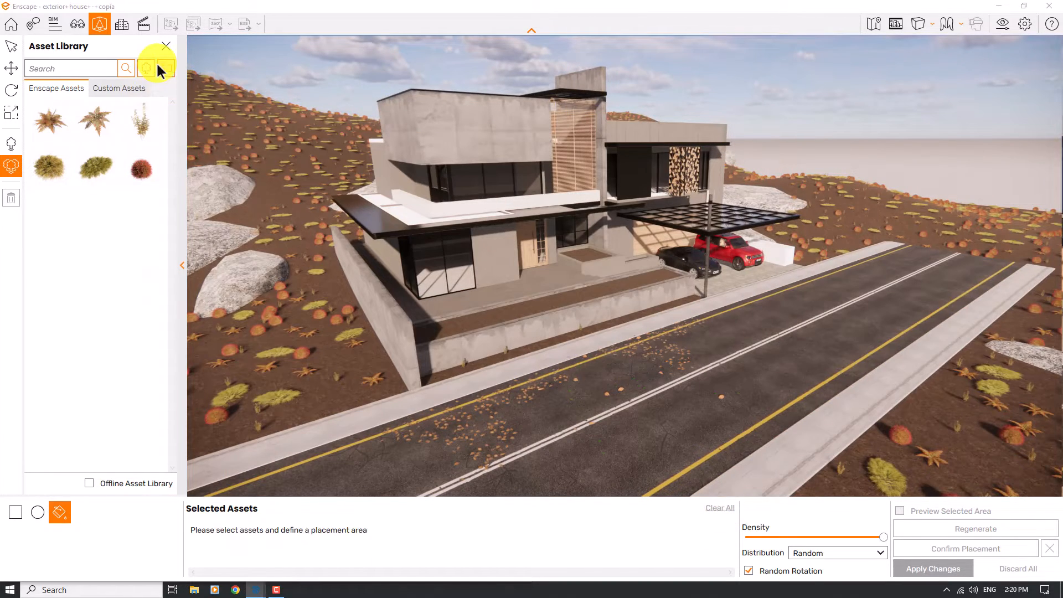
left_click(147, 68)
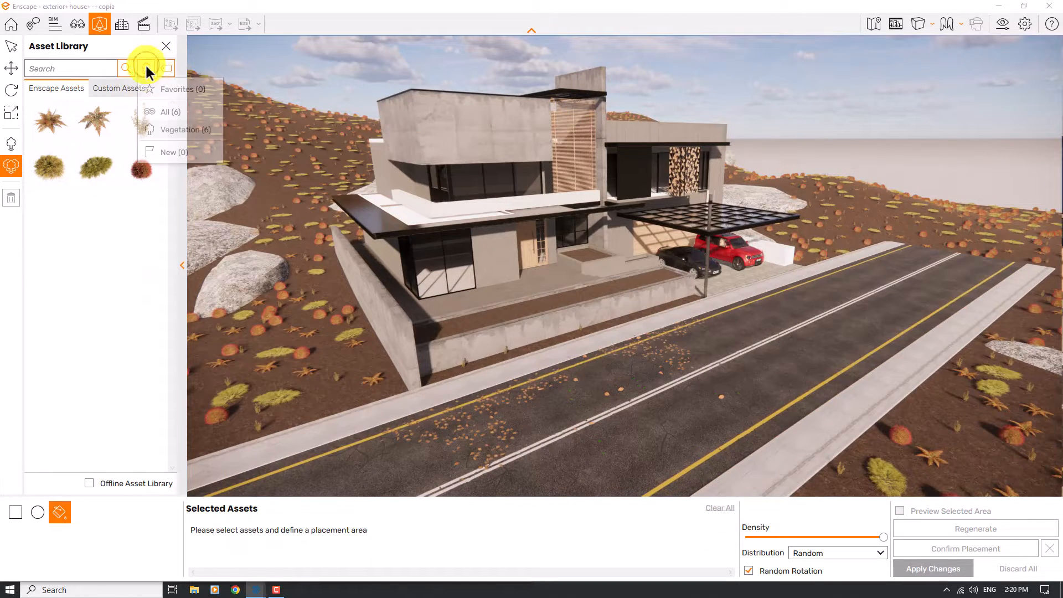
left_click(174, 129)
left_click(166, 69)
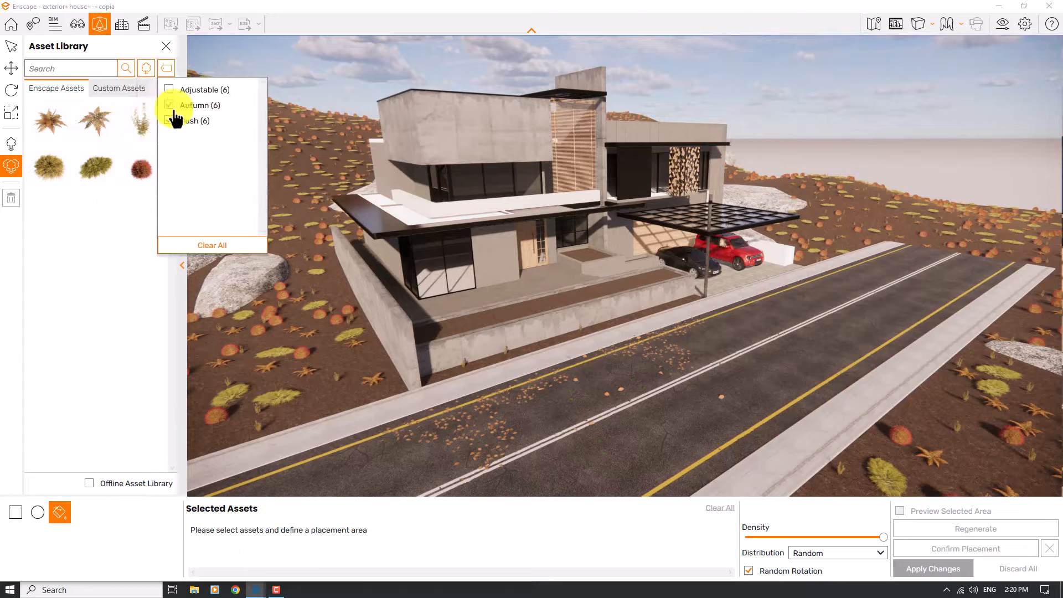
left_click(171, 120)
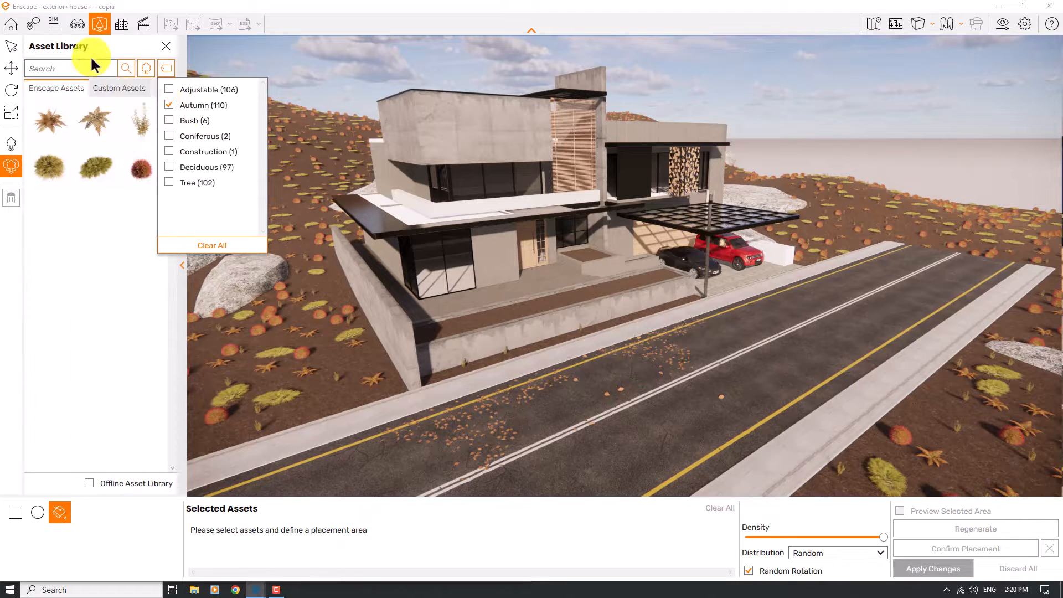
left_click(78, 46)
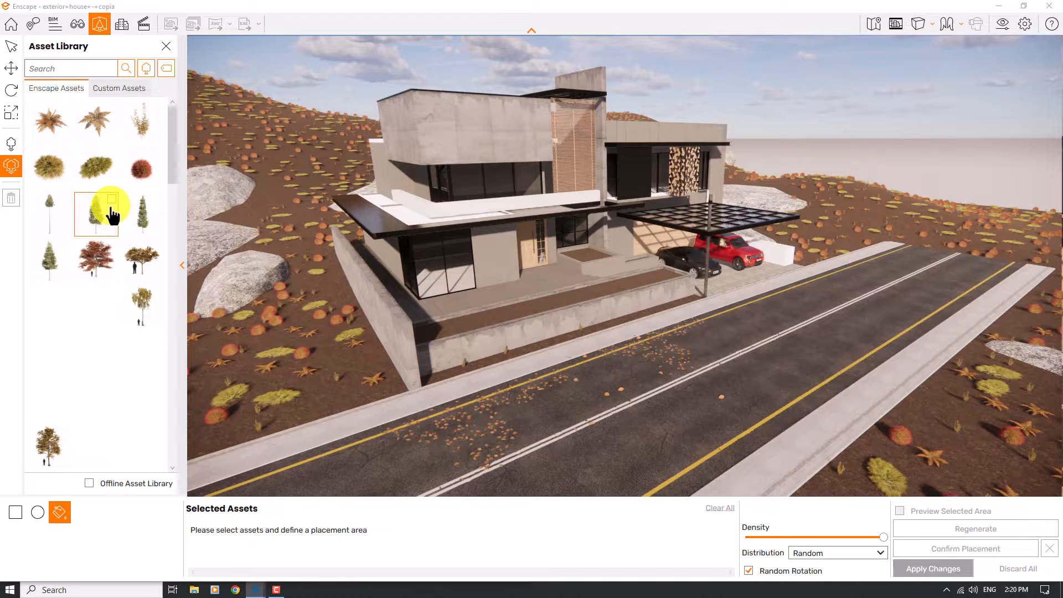
- Select a green conifer and a yellow-leaved autumn tree, and fill the terrain around the house with them
left_click(112, 214)
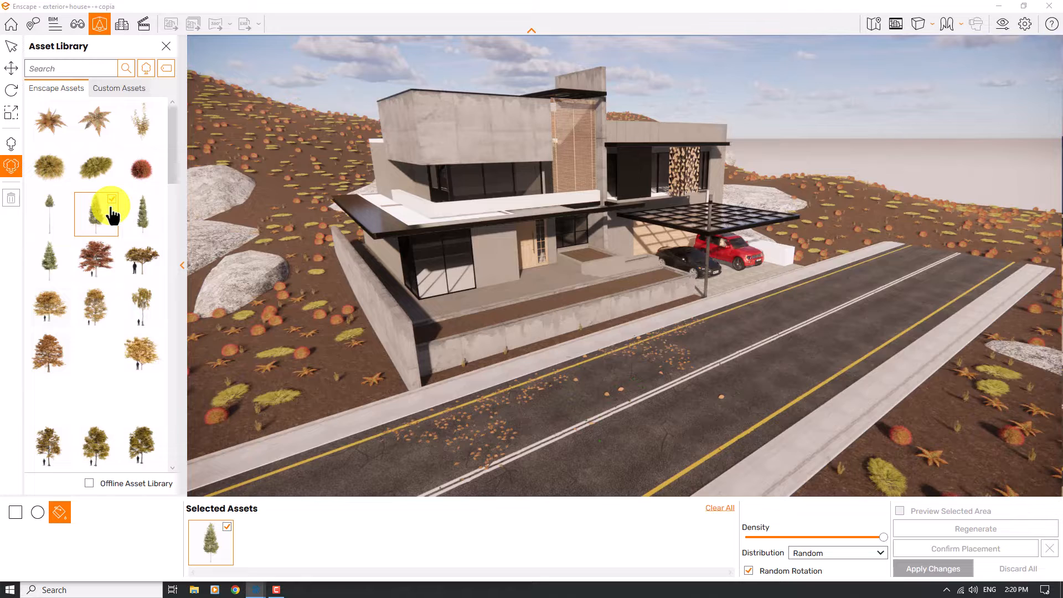
left_click(146, 346)
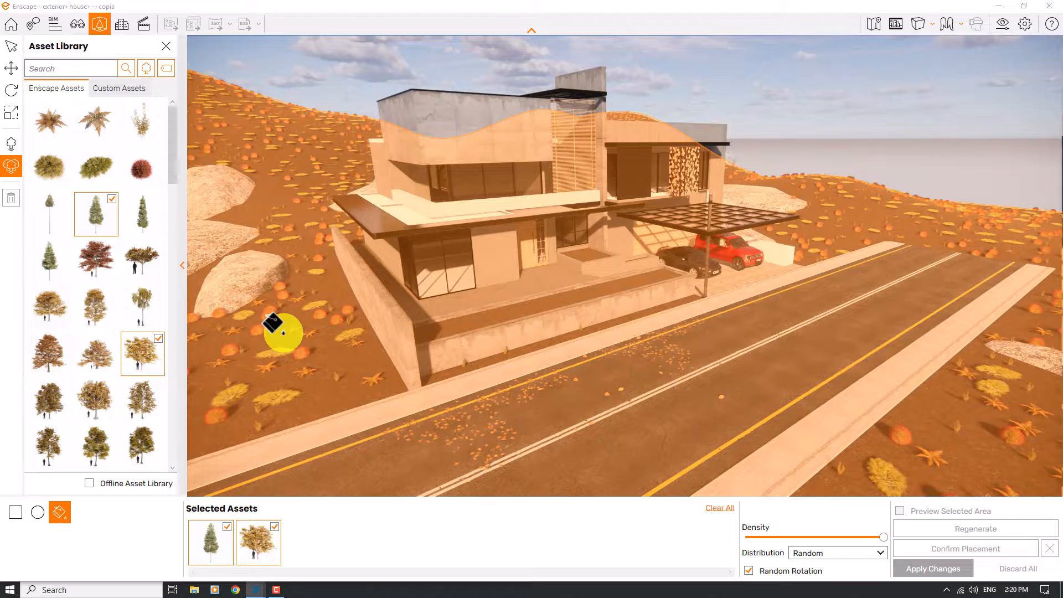
left_click_drag(273, 323, 281, 331)
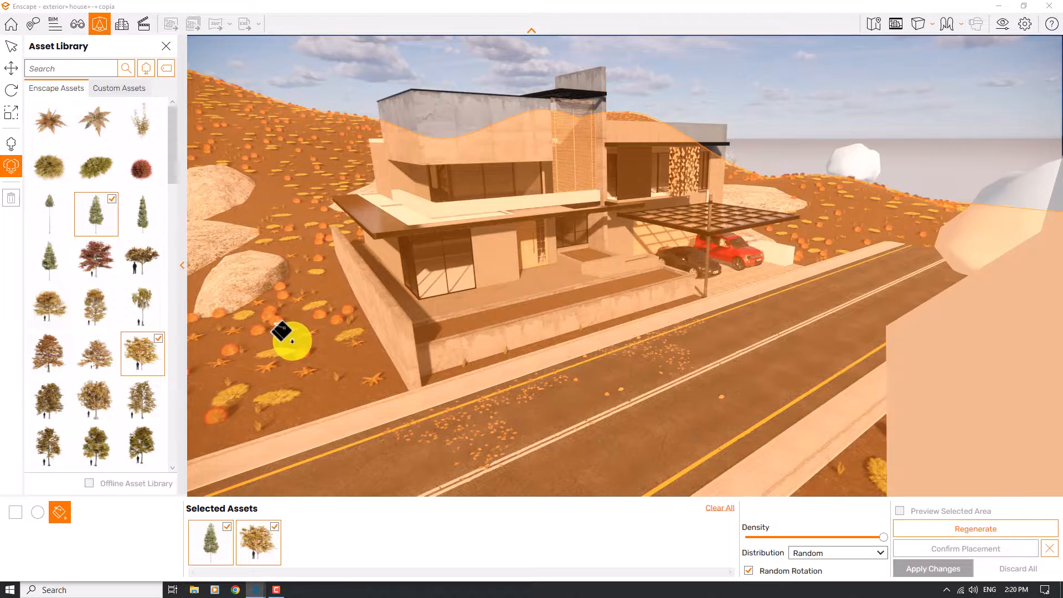
scroll(516, 313, "down", 3)
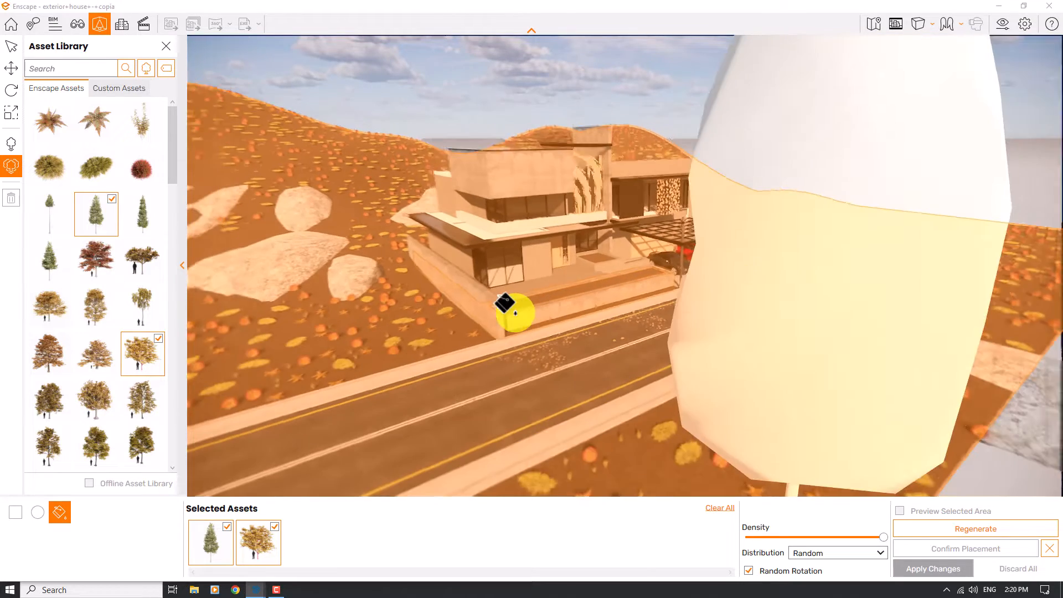
right_click_drag(515, 313, 512, 308)
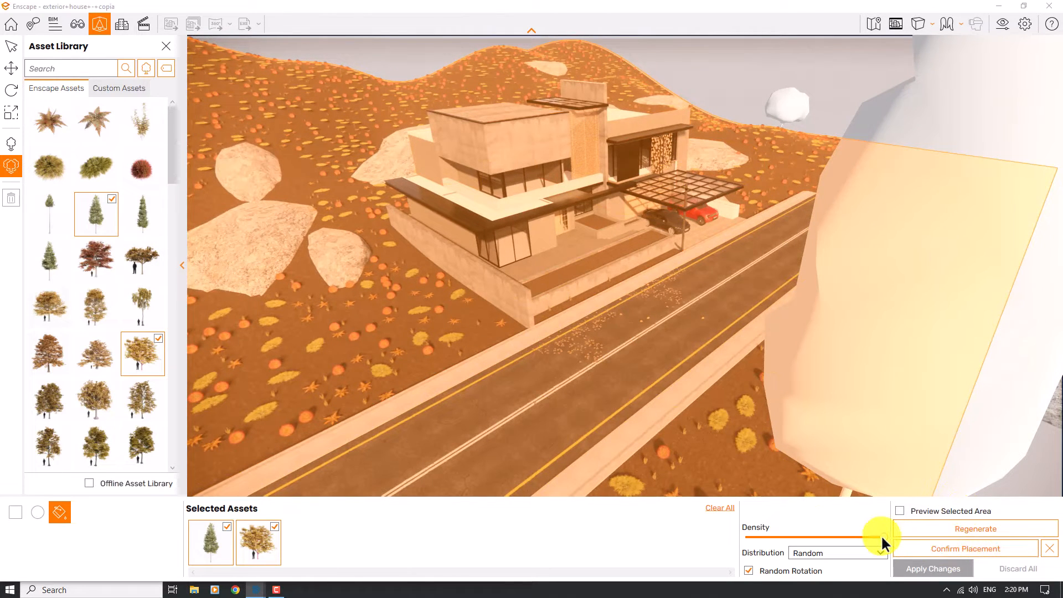
- Lower the tree density to slightly below maximum, regenerate the random layout and confirm the placement
left_click_drag(881, 535, 842, 535)
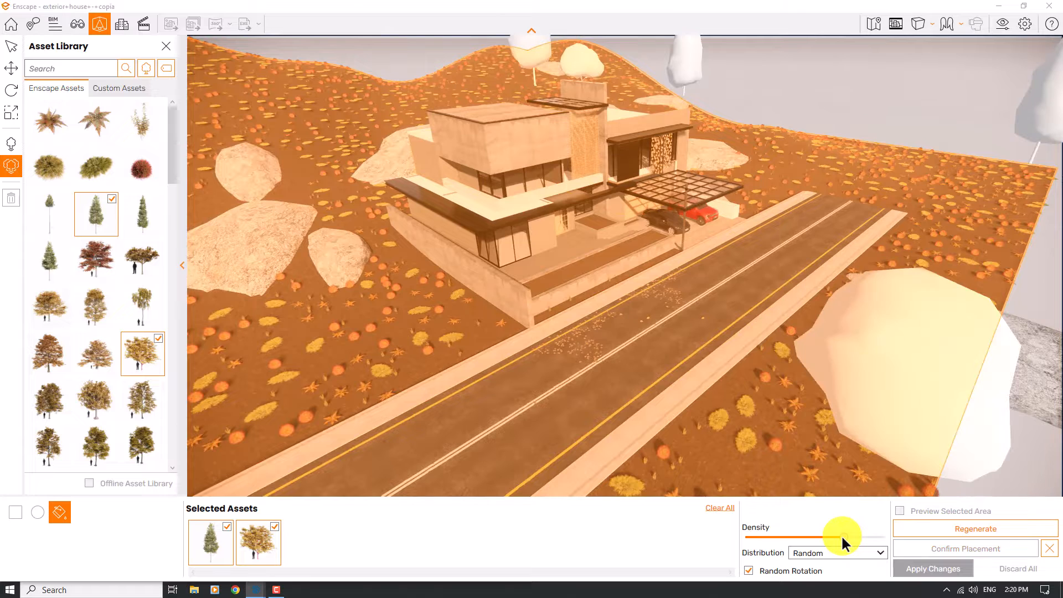
left_click(945, 528)
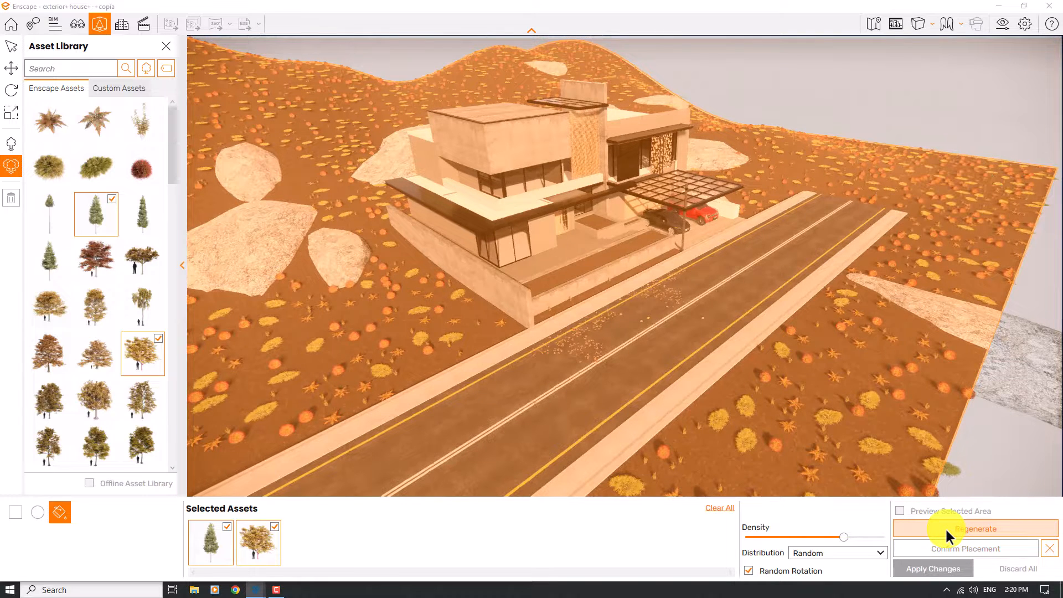
left_click(946, 527)
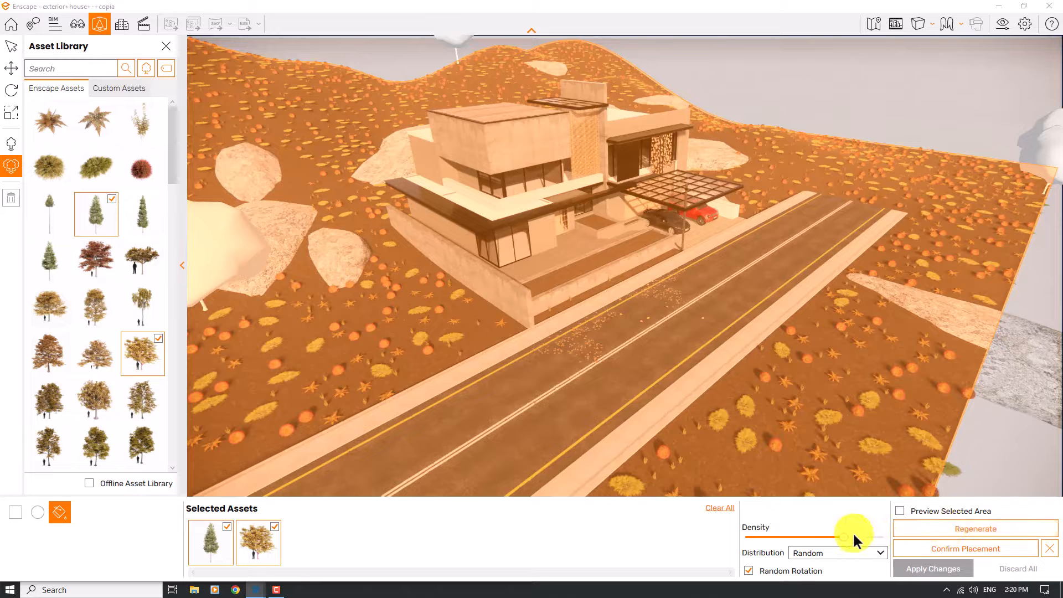
left_click_drag(845, 536, 872, 536)
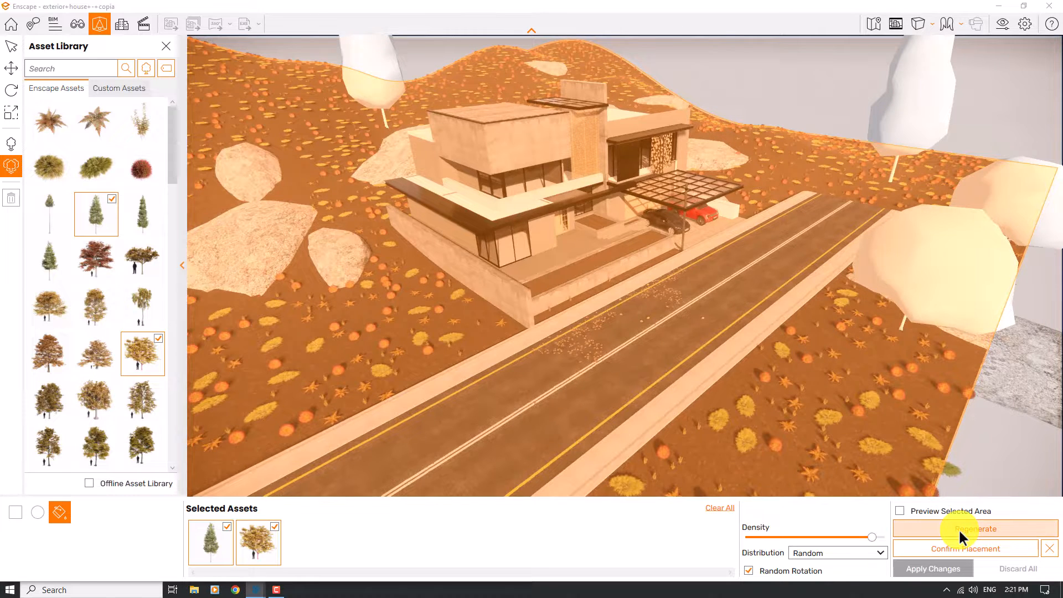
left_click(958, 528)
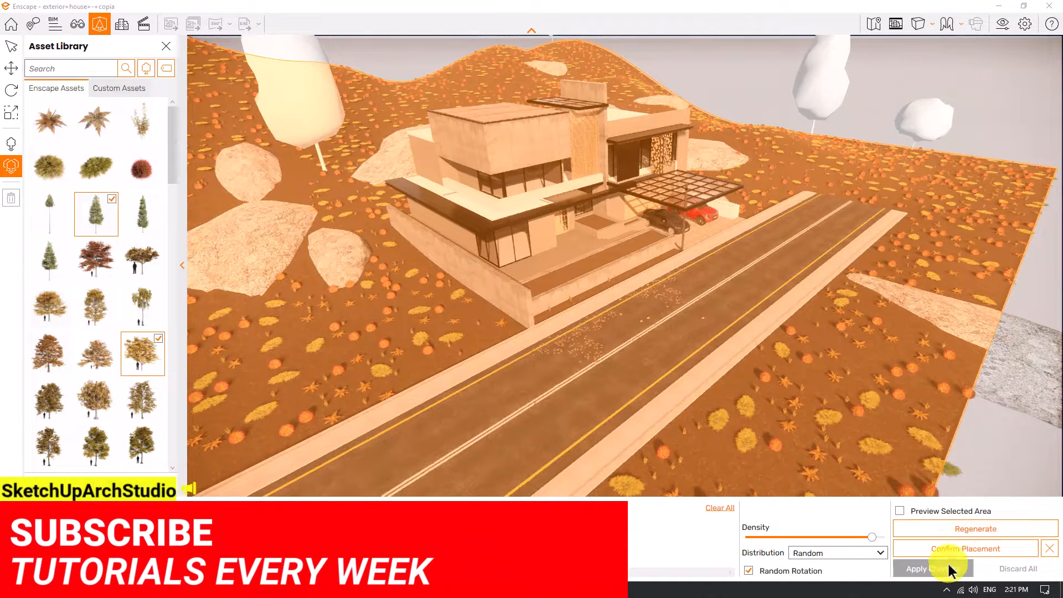
left_click(948, 547)
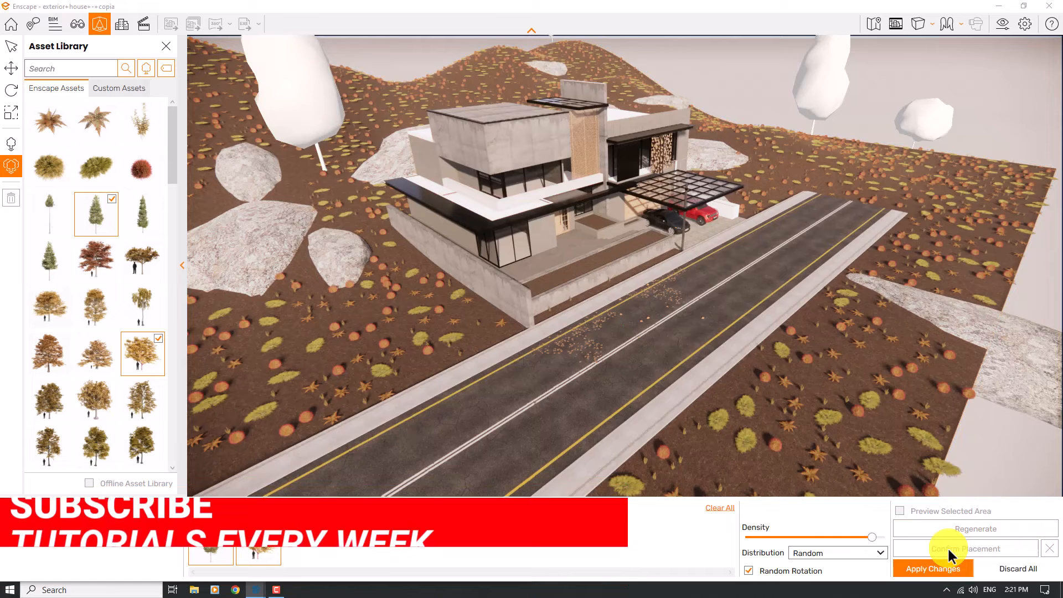
- Apply the scattered trees, and place a single Coniferous Tree 016: Spruce (autumn) behind the boundary wall beside the house
left_click(926, 567)
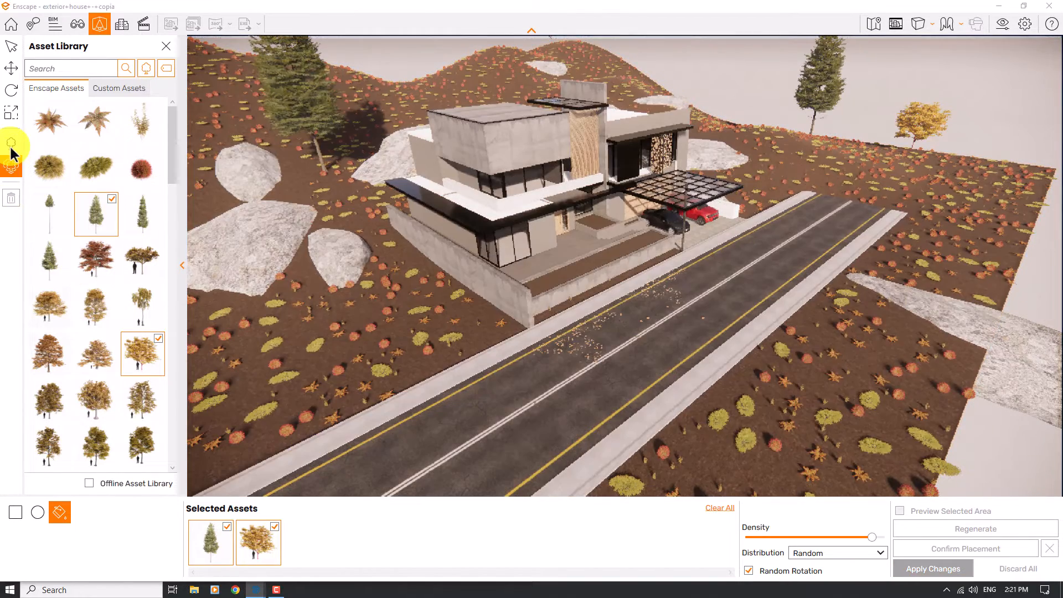
left_click(11, 145)
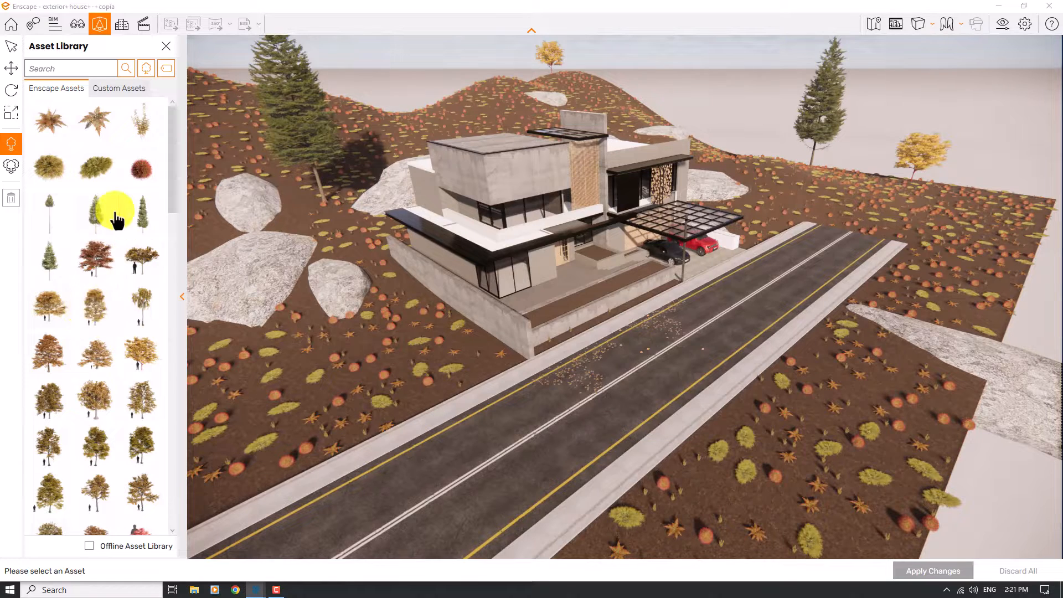
left_click(142, 212)
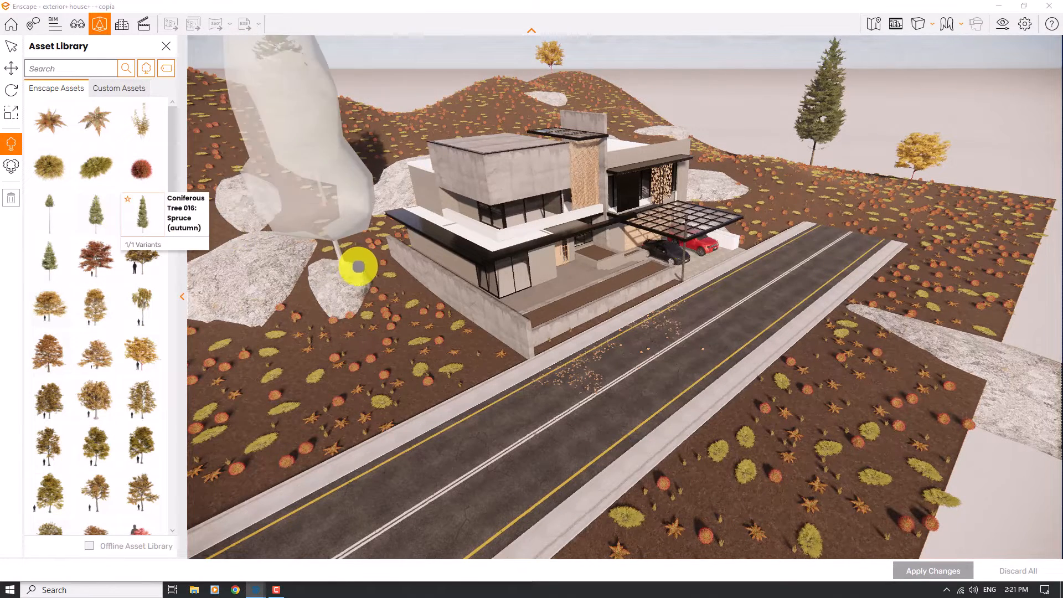
left_click(367, 250)
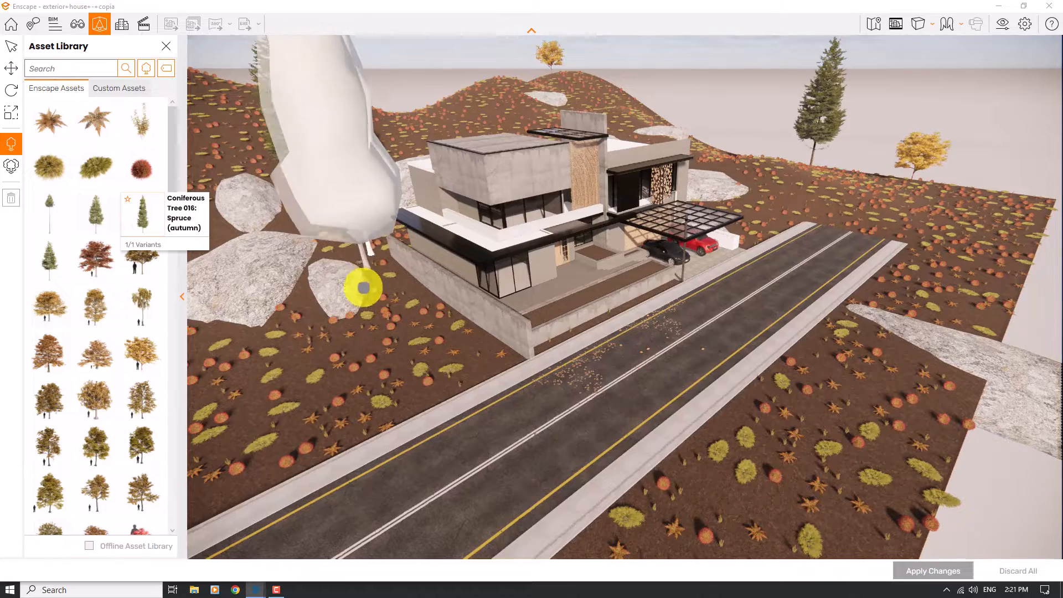
- Place two Coral Bark Maple trees (Deciduous Tree 019), one at the front wall's roadside corner and one beside the house's garage side
left_click(137, 347)
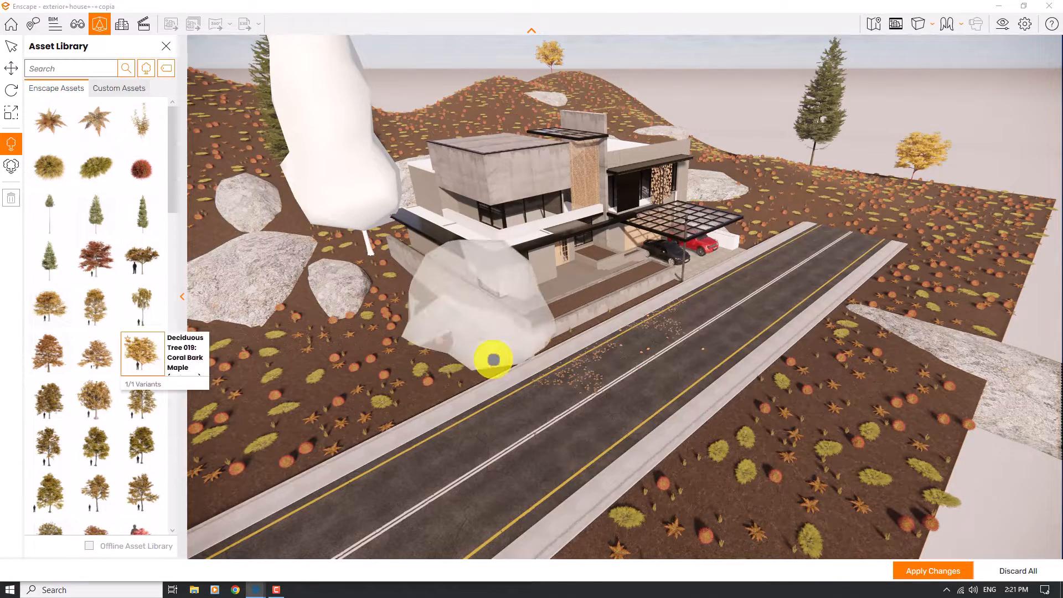
left_click(492, 357)
right_click_drag(615, 239, 751, 227)
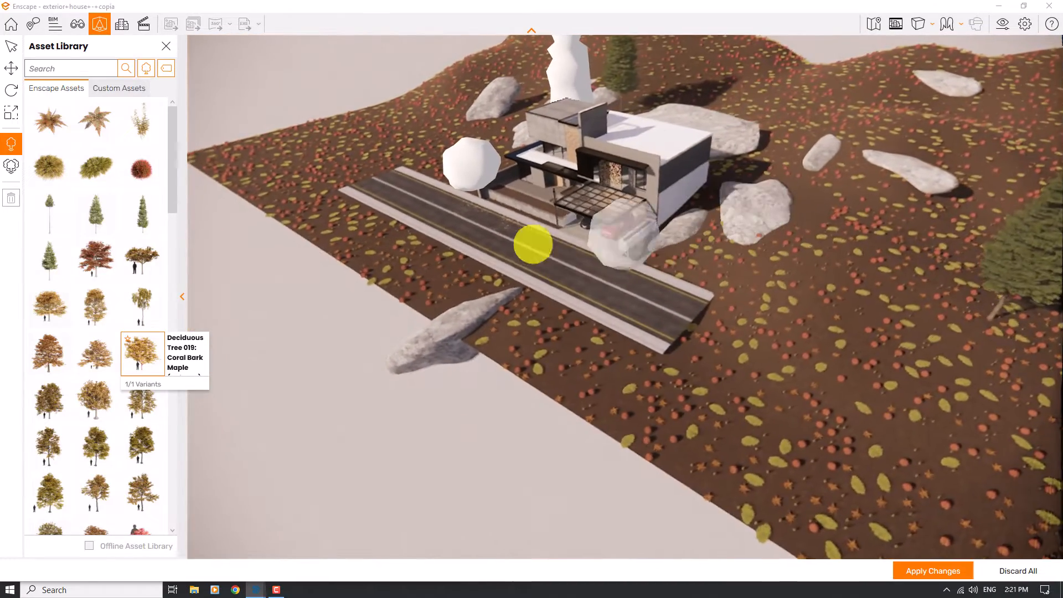
scroll(719, 186, "up", 2)
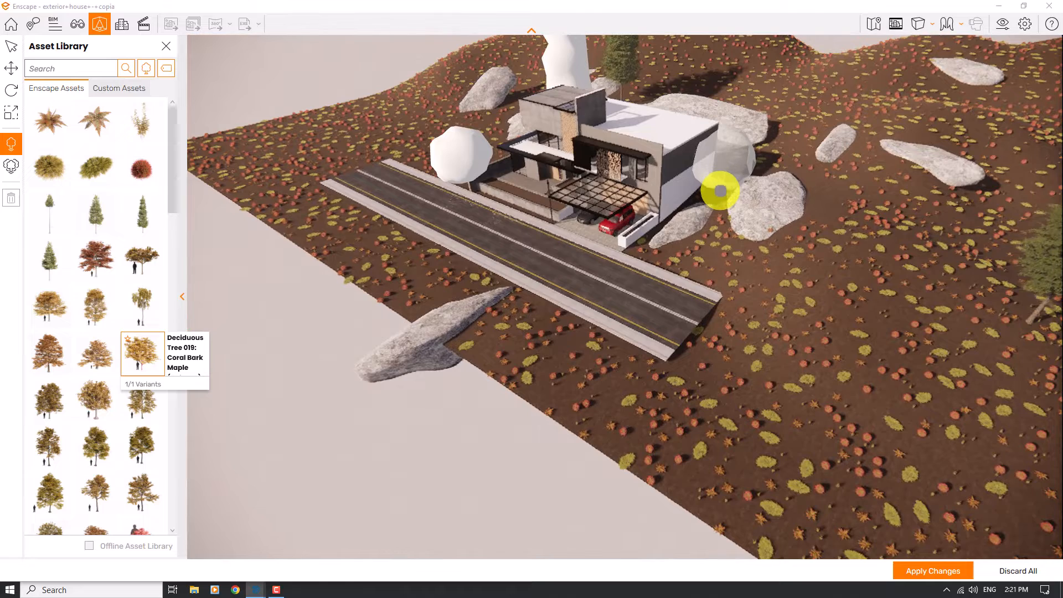
left_click(719, 191)
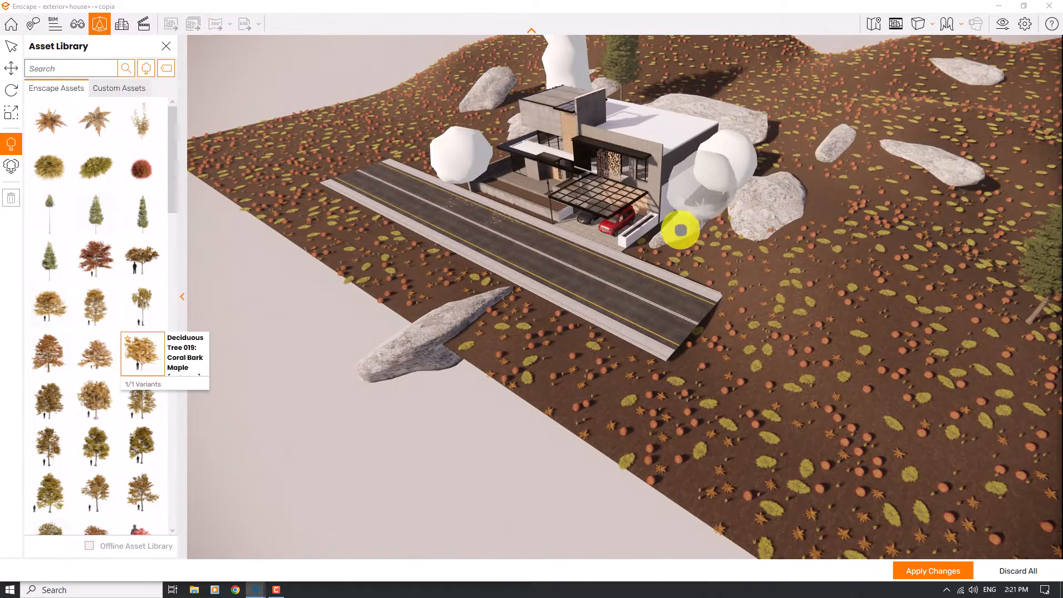
- Place two autumn oaks (Deciduous Tree 195), one beside the driveway and one at the road's near end, and apply the changes
scroll(78, 301, "down", 6)
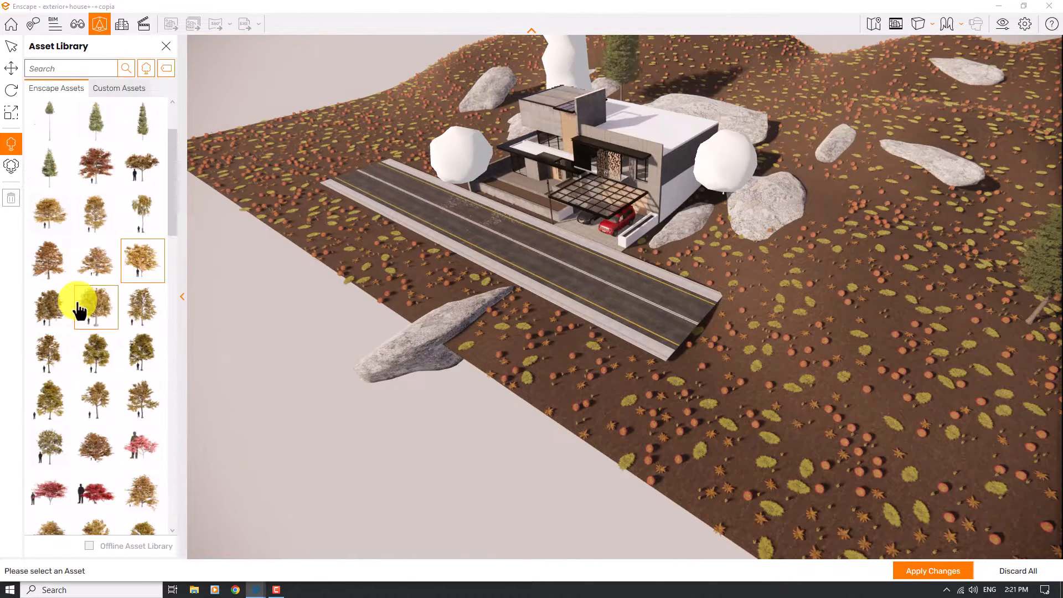
scroll(148, 301, "down", 2)
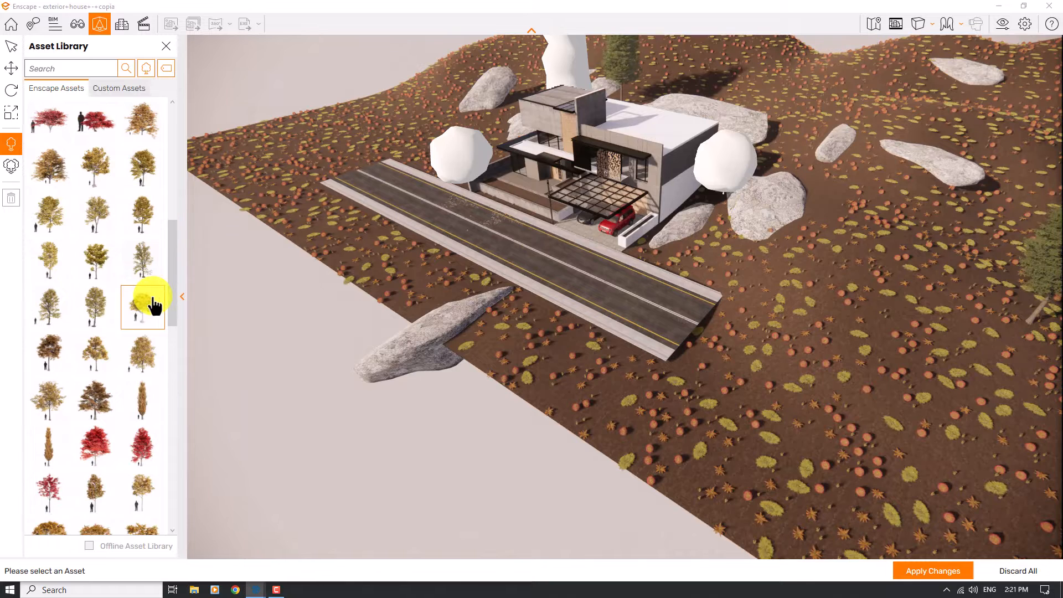
scroll(157, 306, "down", 4)
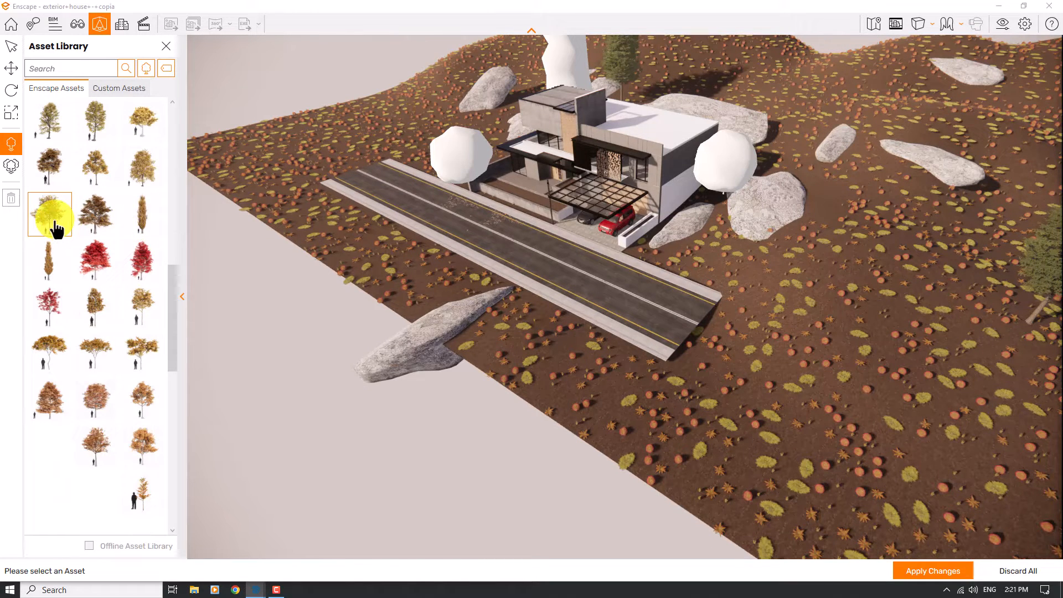
mouse_move(52, 216)
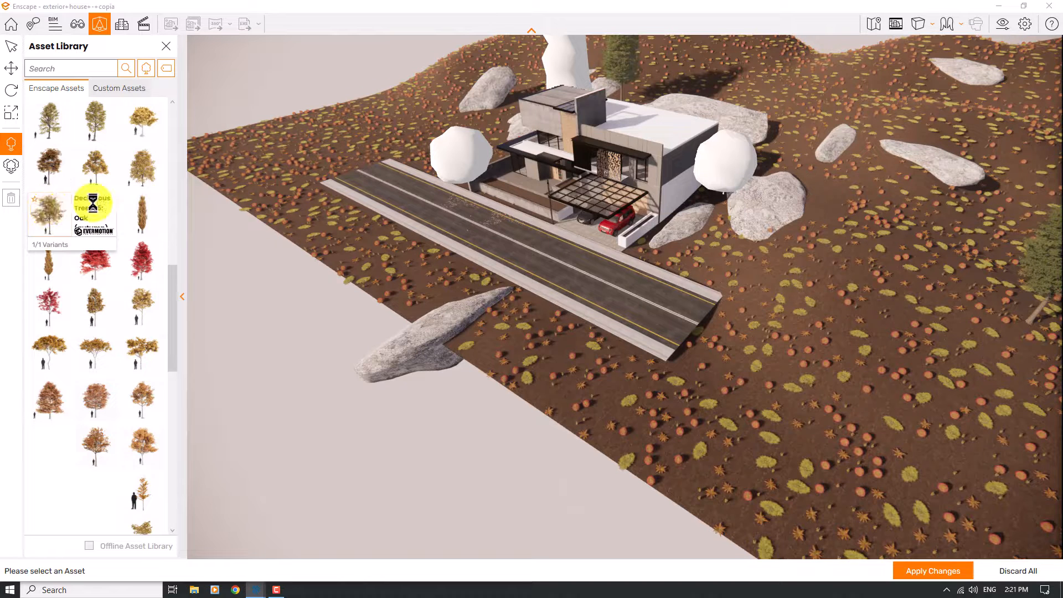
left_click(54, 213)
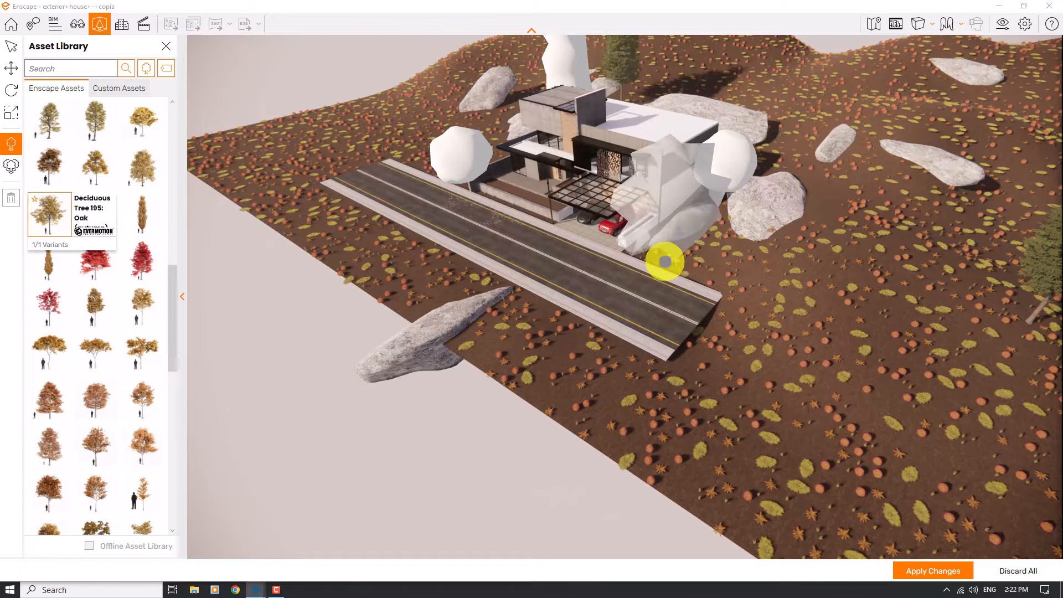
left_click(661, 260)
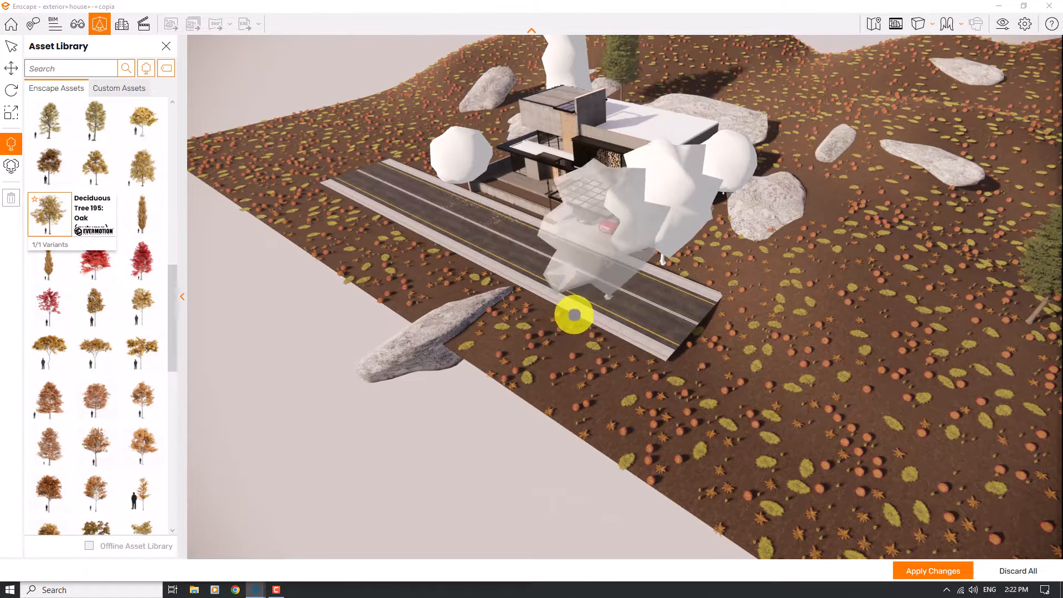
left_click(729, 358)
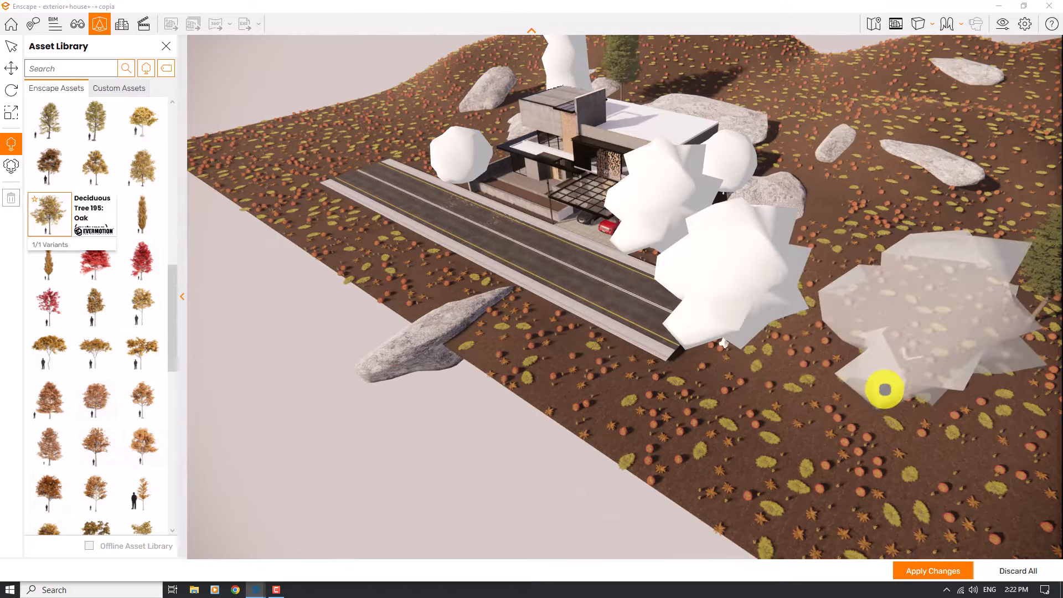
left_click(925, 573)
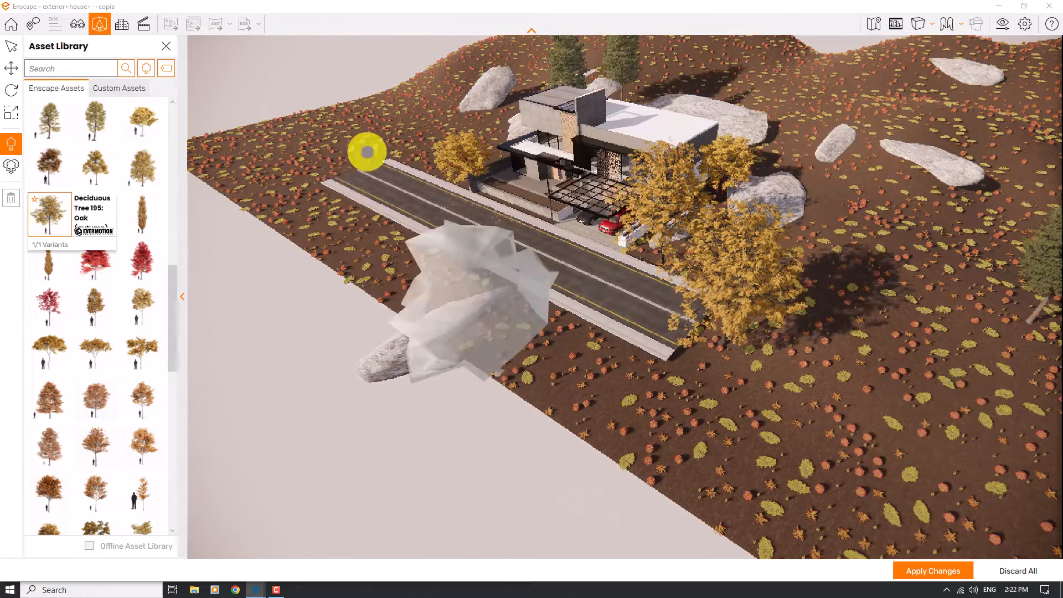
- Leave asset placement, frame the house's front facade from across the road and turn on the safe frame
left_click(166, 46)
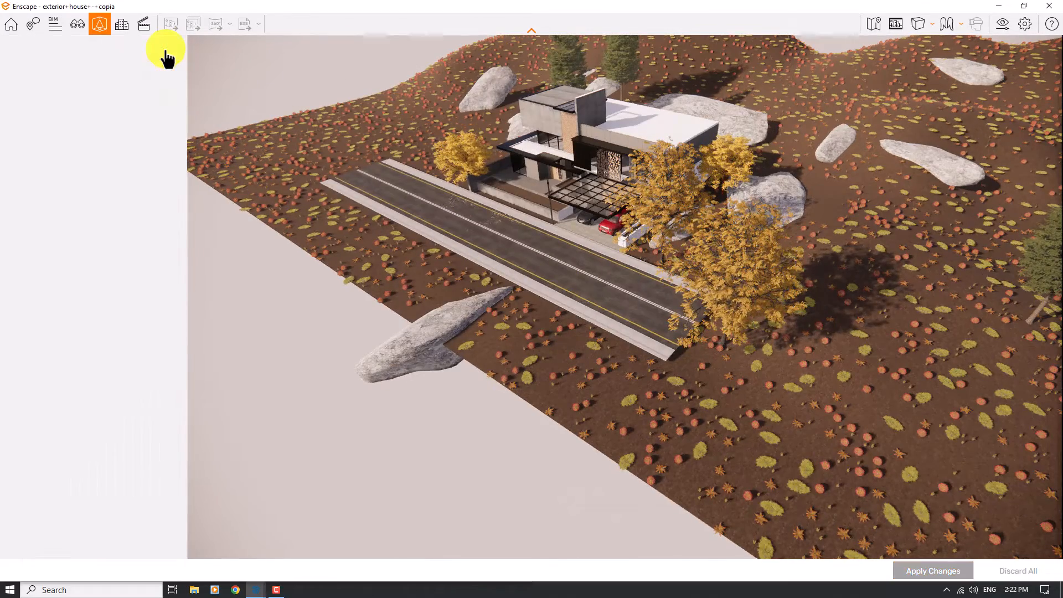
left_click_drag(444, 159, 489, 183)
left_click_drag(478, 285, 494, 299)
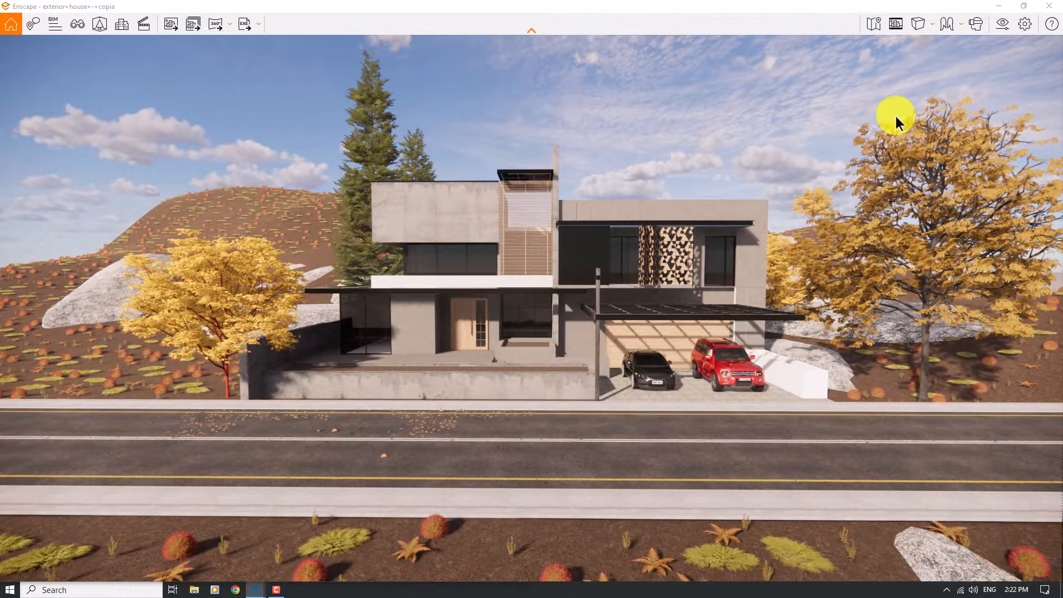
left_click(897, 24)
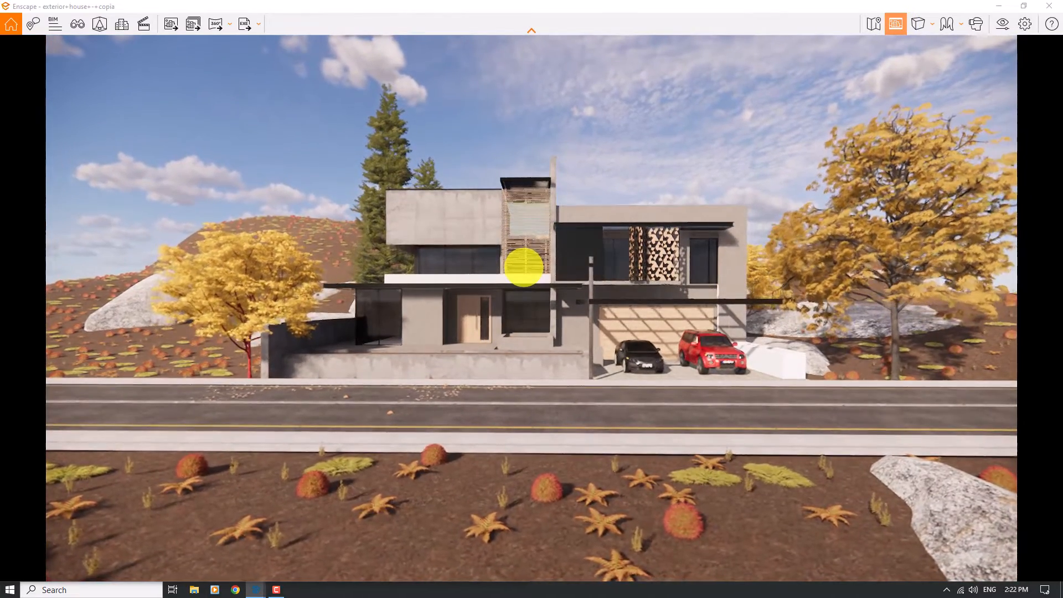
left_click(524, 269)
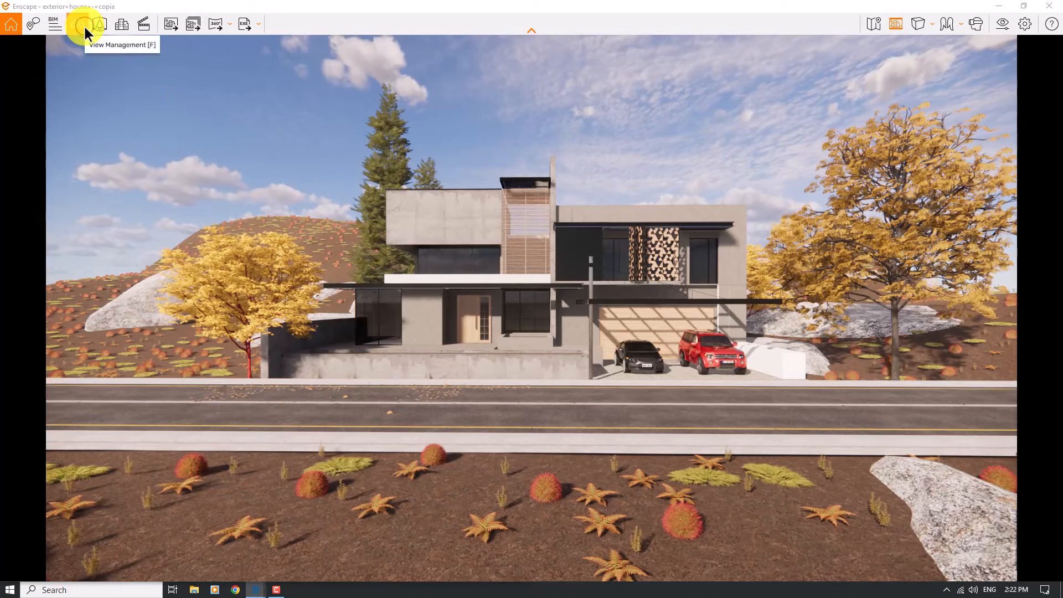
- Start creating a new view and reposition the camera to frame the front facade with both roadside trees and the foreground bushes
left_click(85, 24)
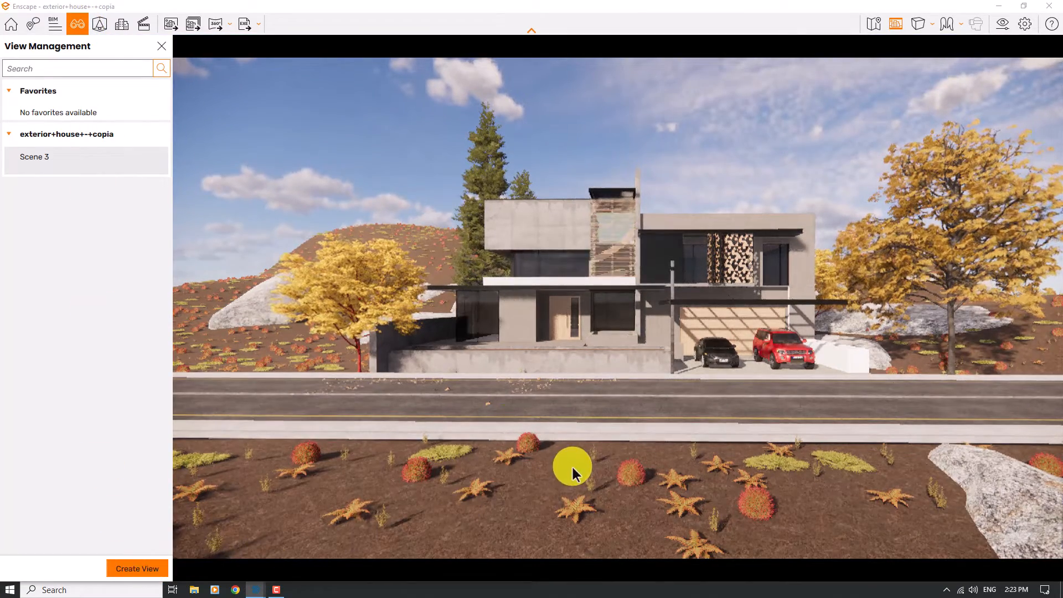
left_click(141, 569)
left_click_drag(655, 368, 683, 356)
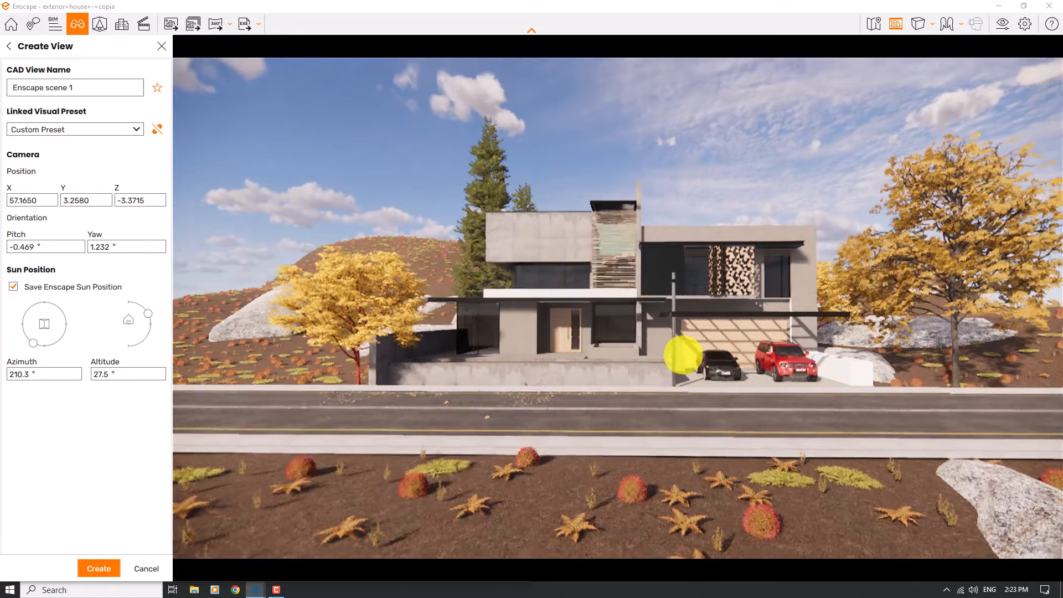
key("w")
key("s")
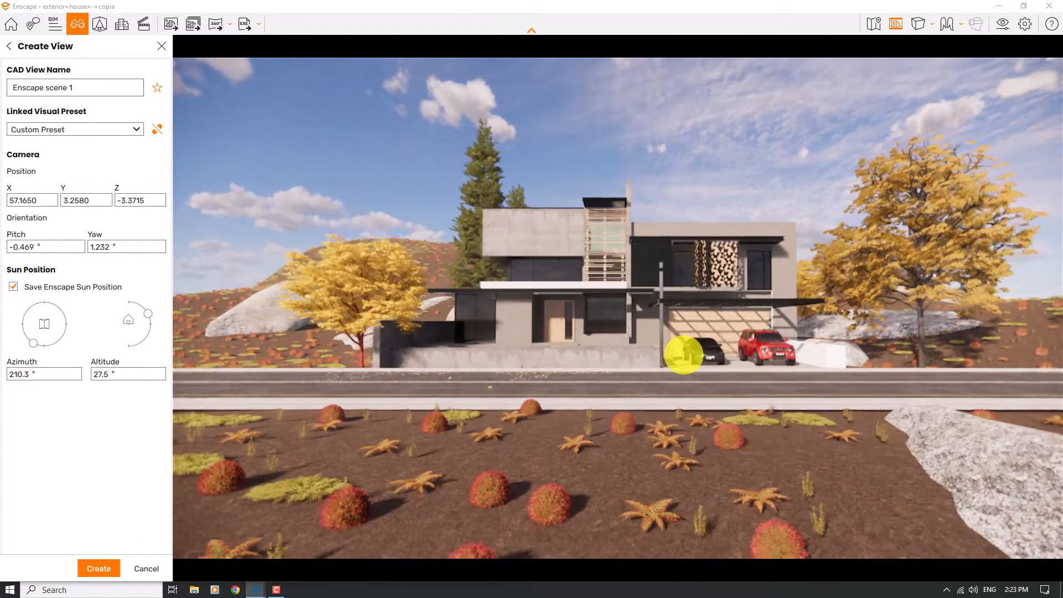
key("d")
key("w")
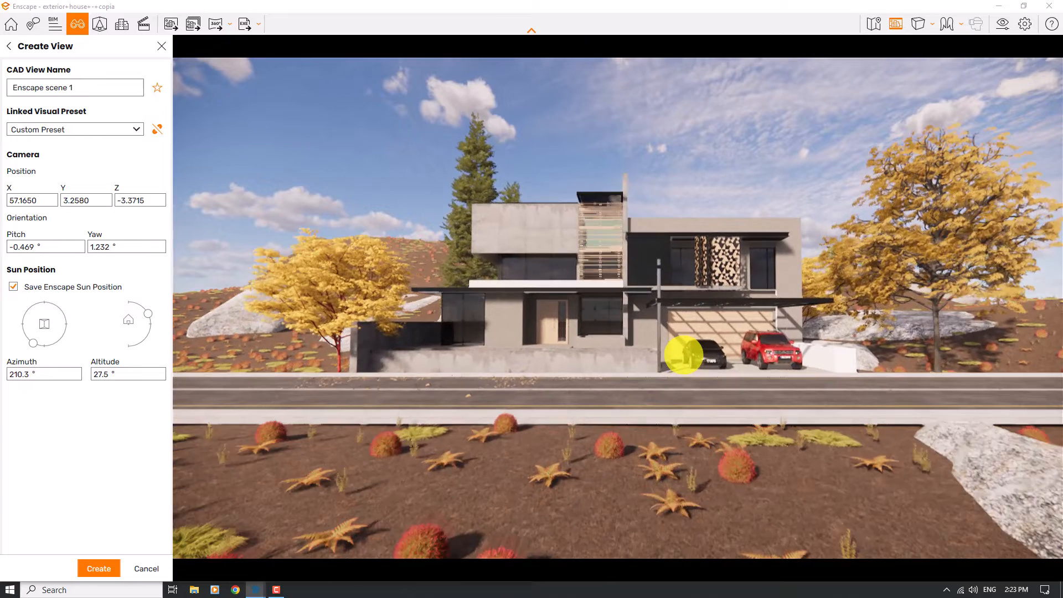
key("e")
key("e")
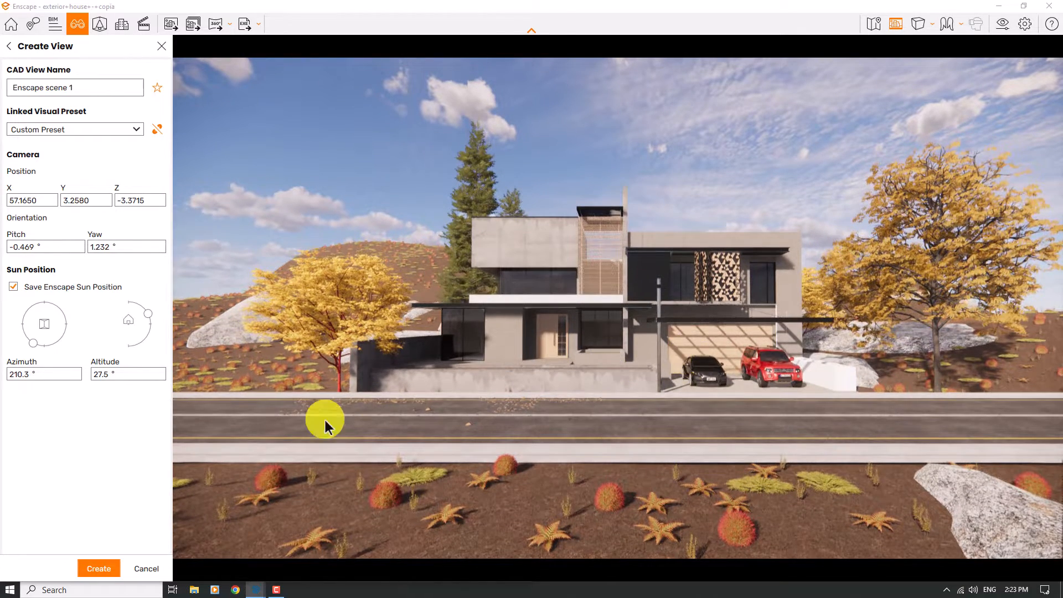
- Set the new view's camera pitch and yaw both to 0°
left_click(22, 247)
type("0")
key("Return")
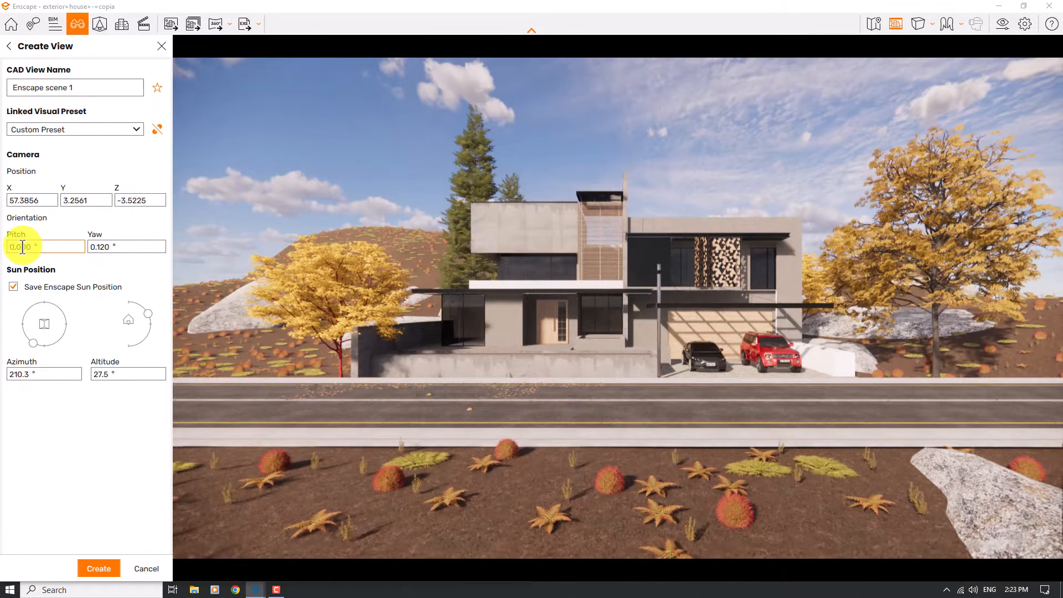
left_click(109, 248)
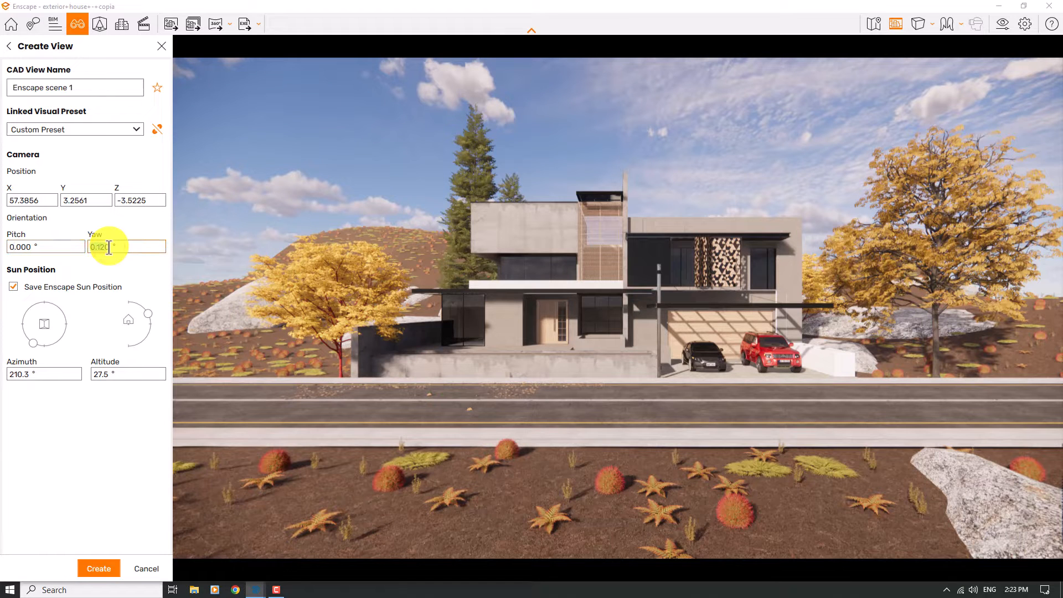
type("0")
key("Return")
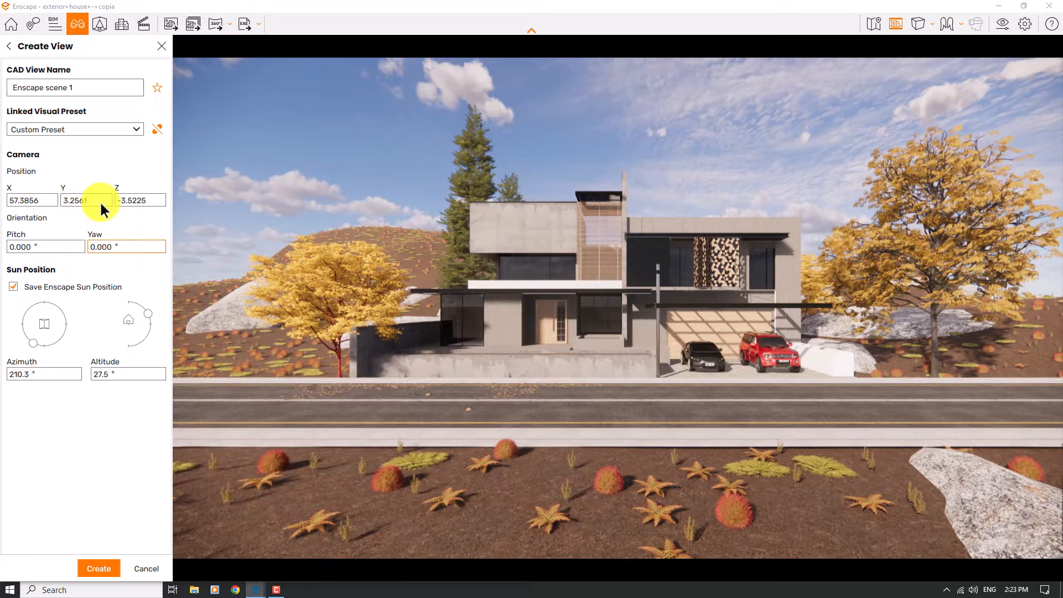
- Unlink the visual preset from the new view and name the view Enscape Render 1
left_click(153, 130)
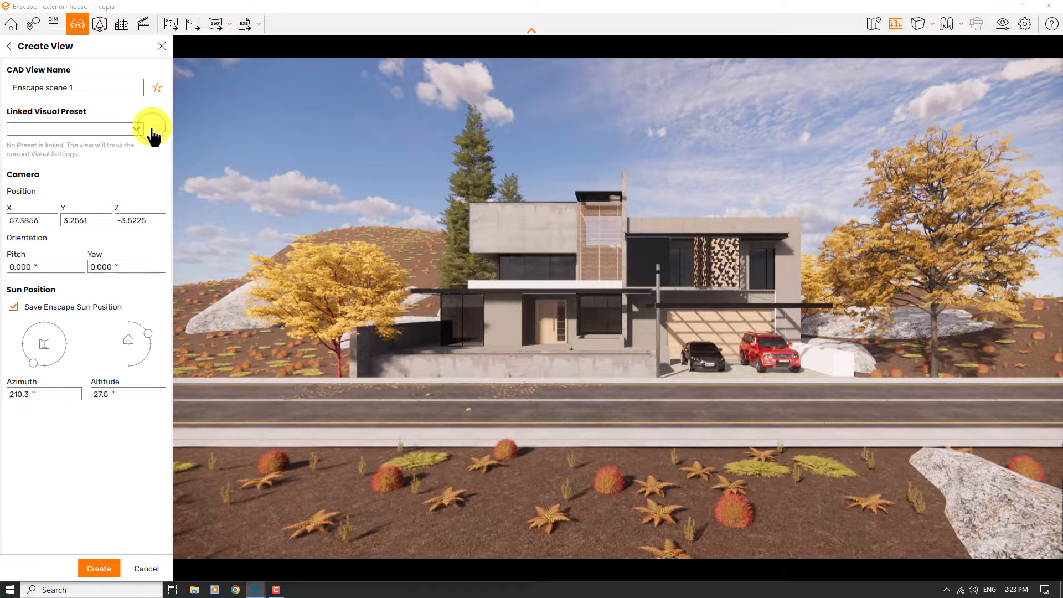
triple_click(110, 88)
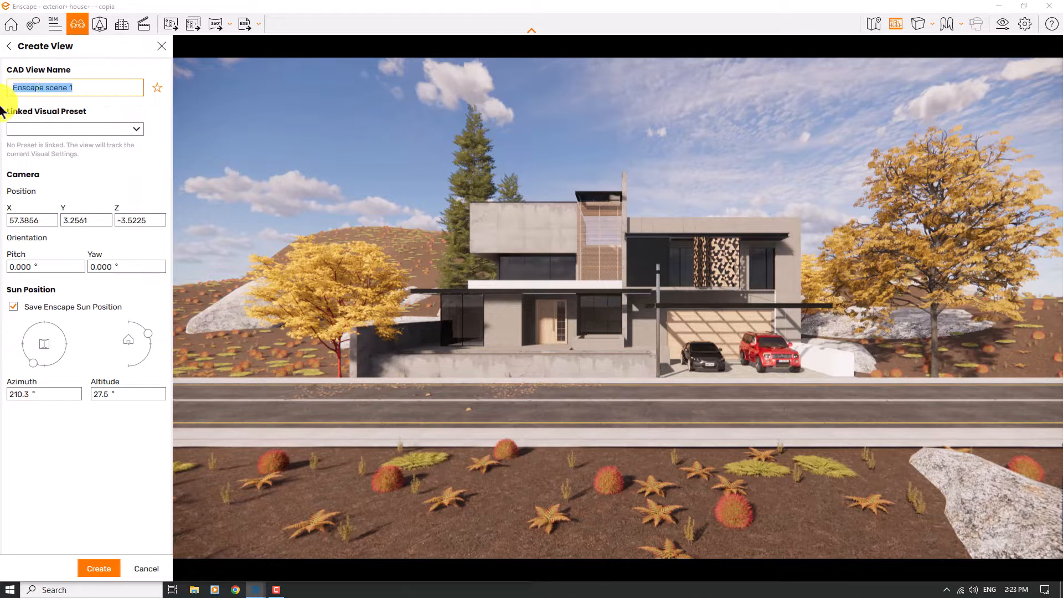
type("Enscape R")
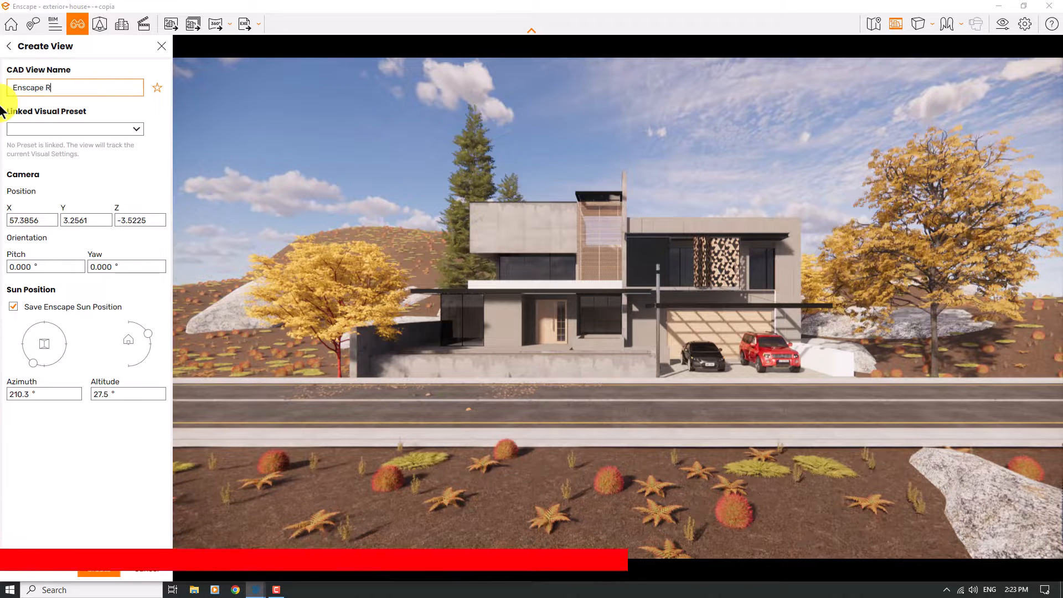
type("ender 1")
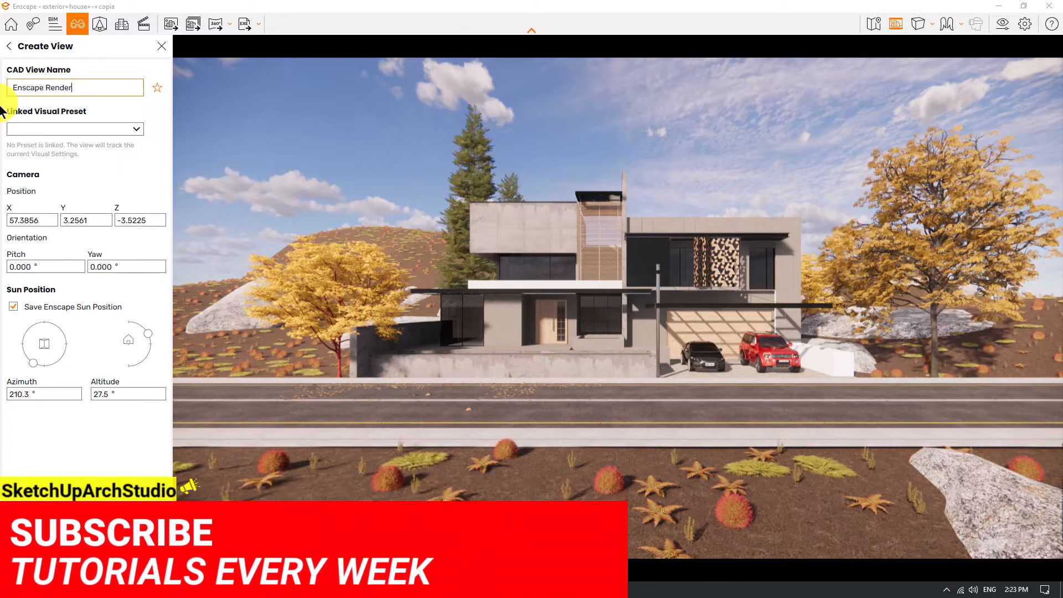
- Create the view as a favorite and switch to it
left_click(158, 84)
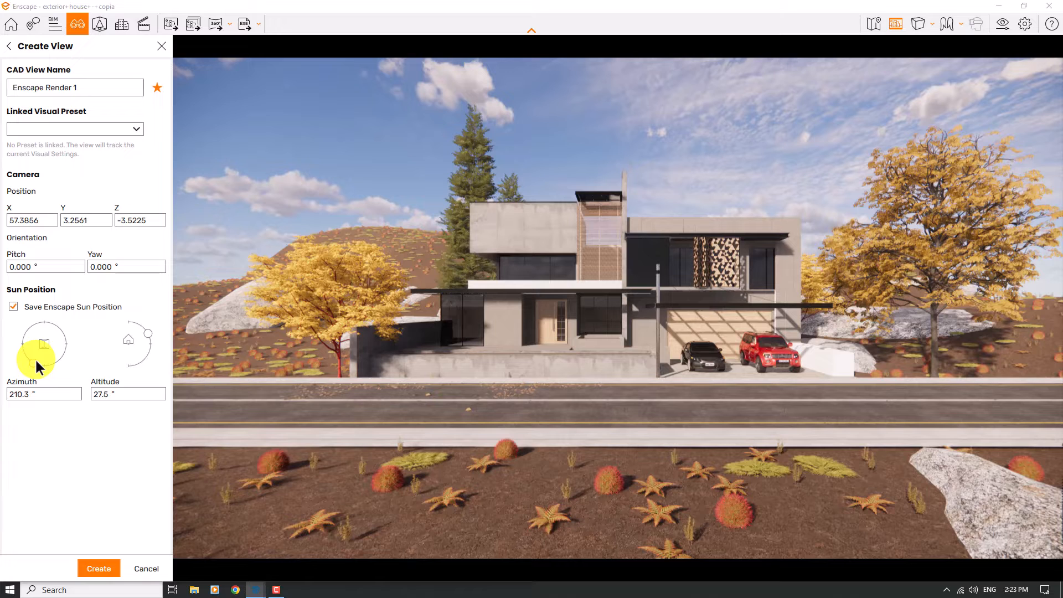
left_click(14, 309)
left_click(96, 571)
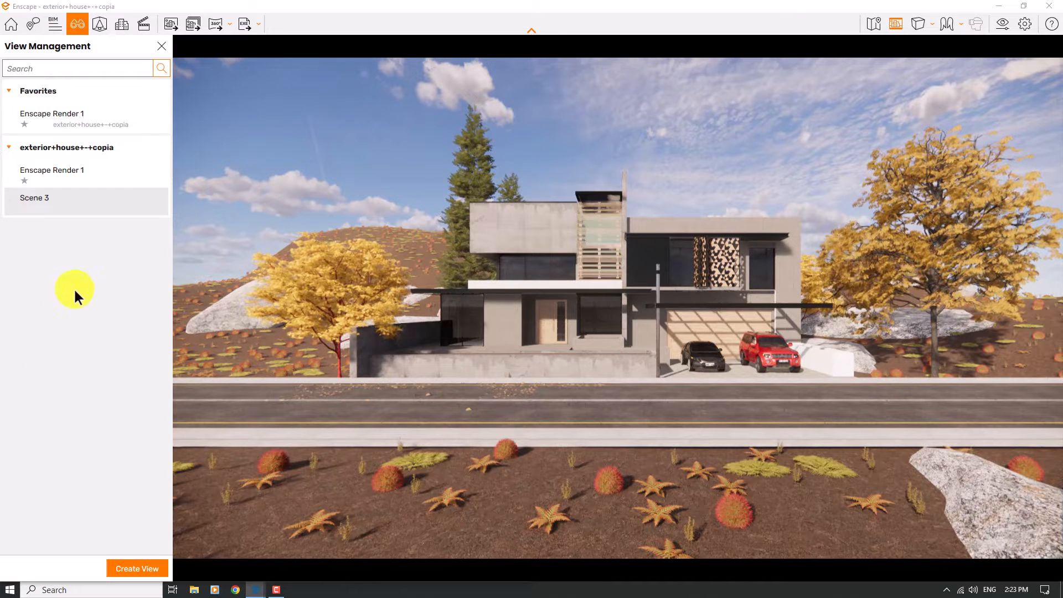
left_click(77, 179)
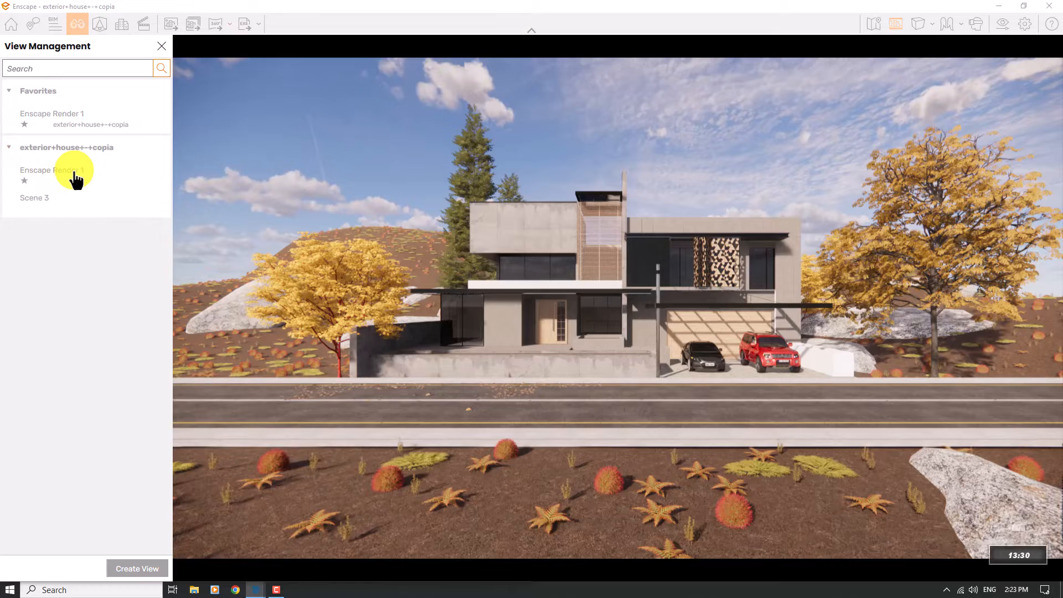
- Narrow the camera's horizontal field of view to 61° in the visual settings
left_click(159, 47)
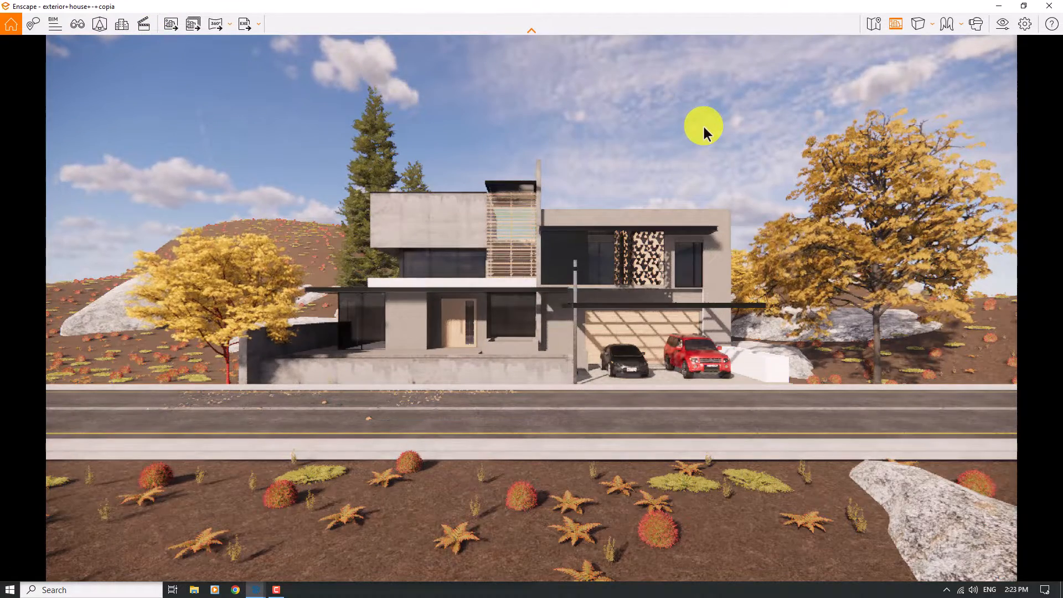
left_click(1003, 23)
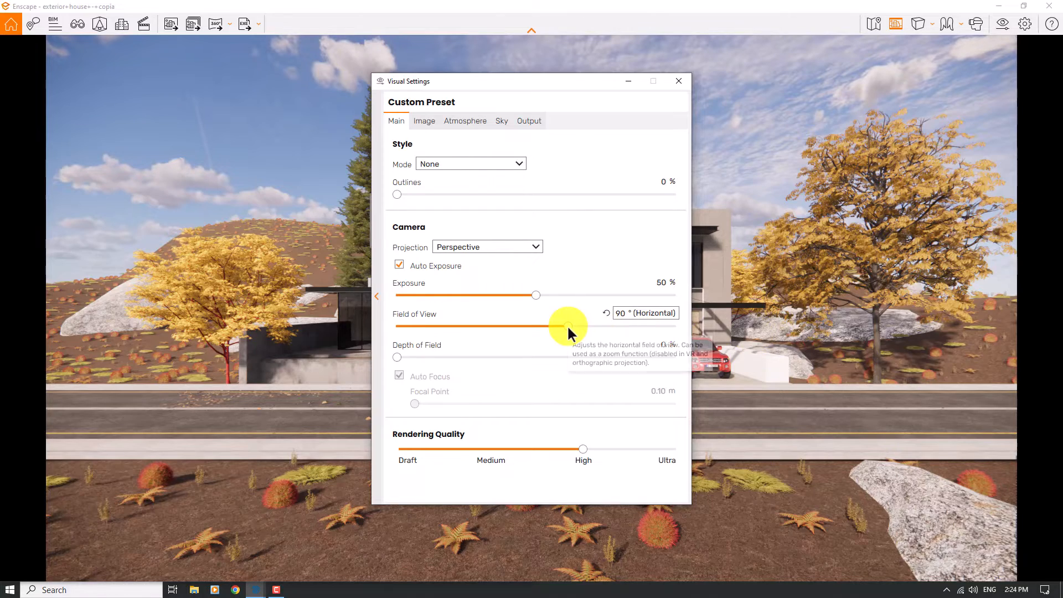
left_click_drag(571, 327, 506, 326)
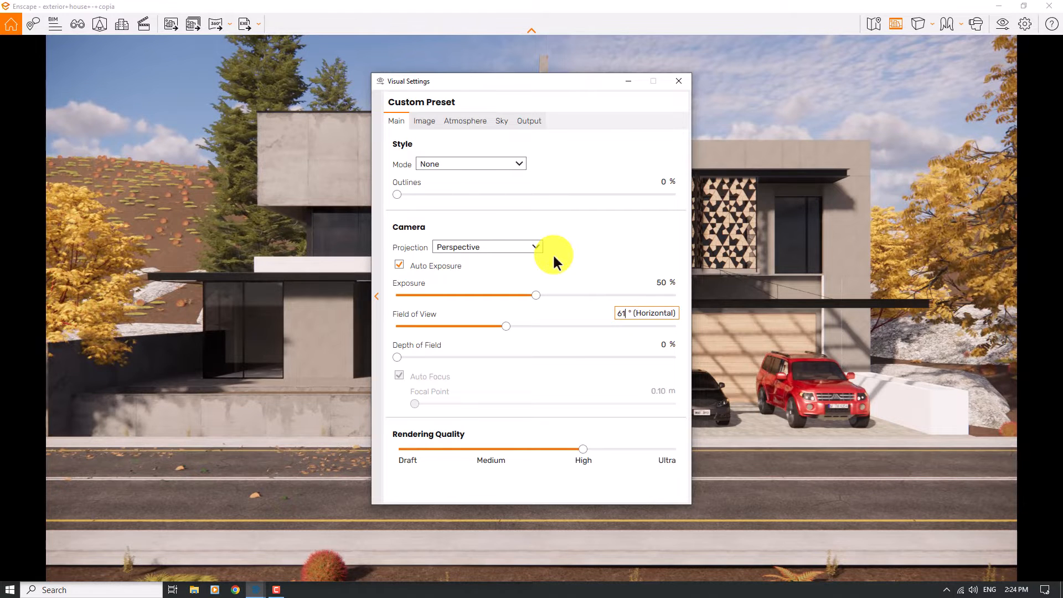
- Try a manual exposure with Auto Exposure disabled and restore automatic exposure
left_click(426, 268)
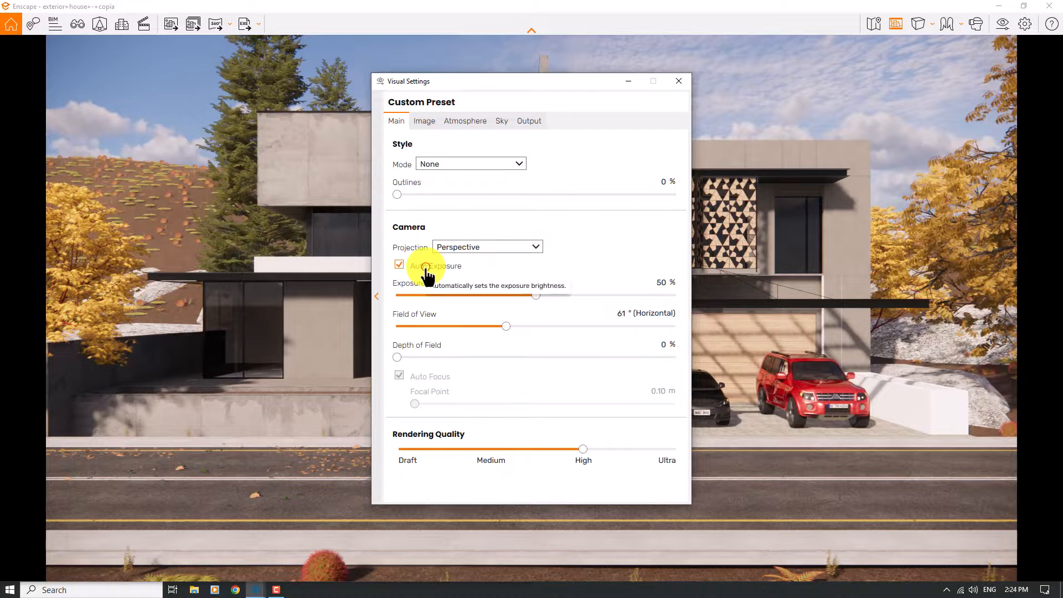
left_click_drag(536, 295, 441, 295)
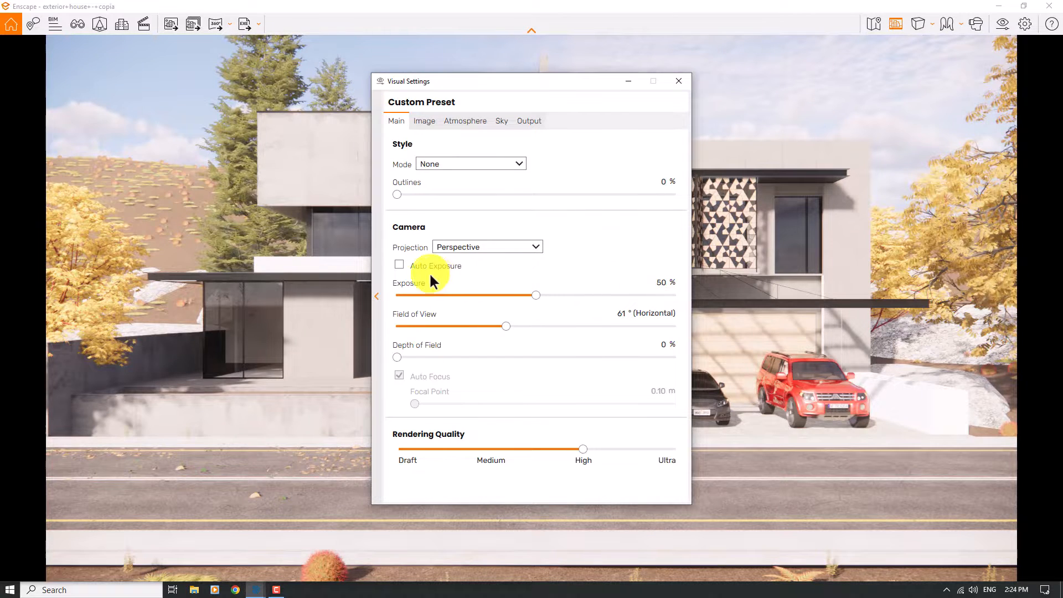
left_click(421, 268)
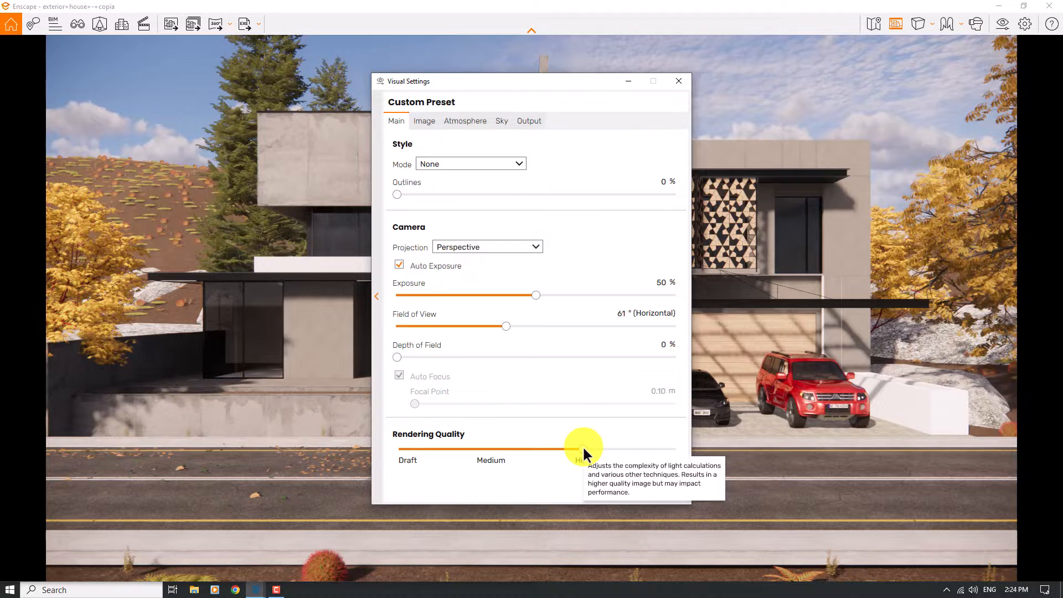
- Lower the rendering quality to Medium and close the visual settings
left_click_drag(582, 448, 482, 449)
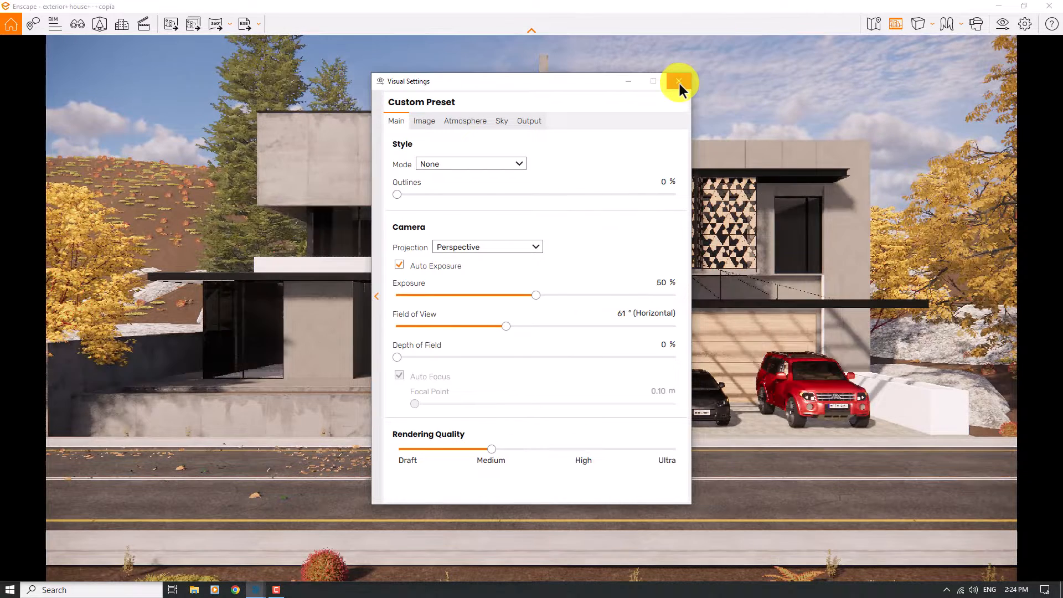
left_click(679, 81)
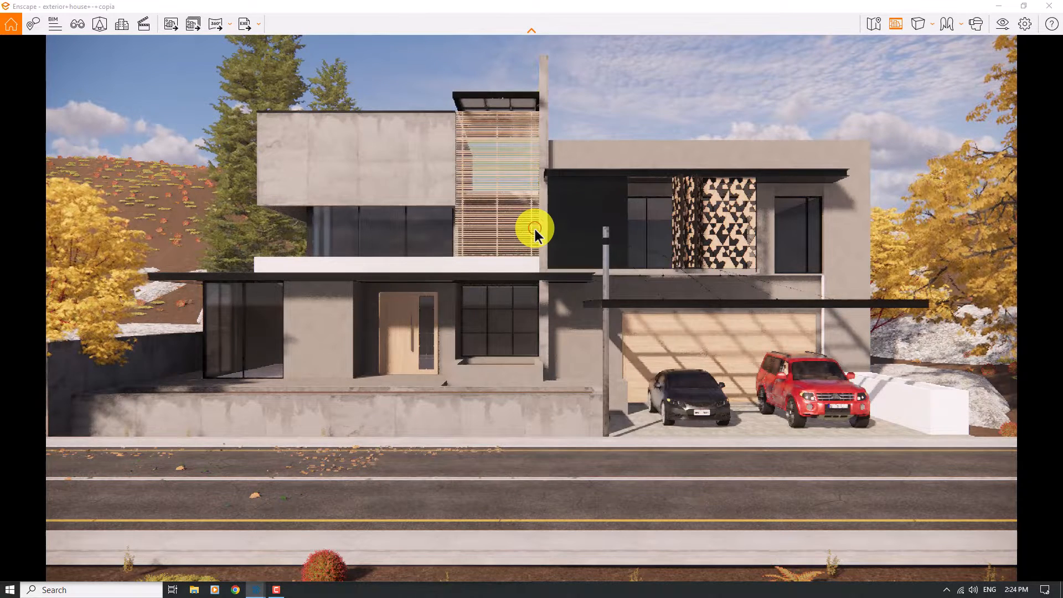
- Try early-morning lighting on the facade, shifting the time of day to about 07:51 and fine-tuning the sun
mouse_move(534, 227)
left_mouse_down("shift")
mouse_move(511, 231)
mouse_move(534, 229)
left_mouse_up("shift")
key("u")
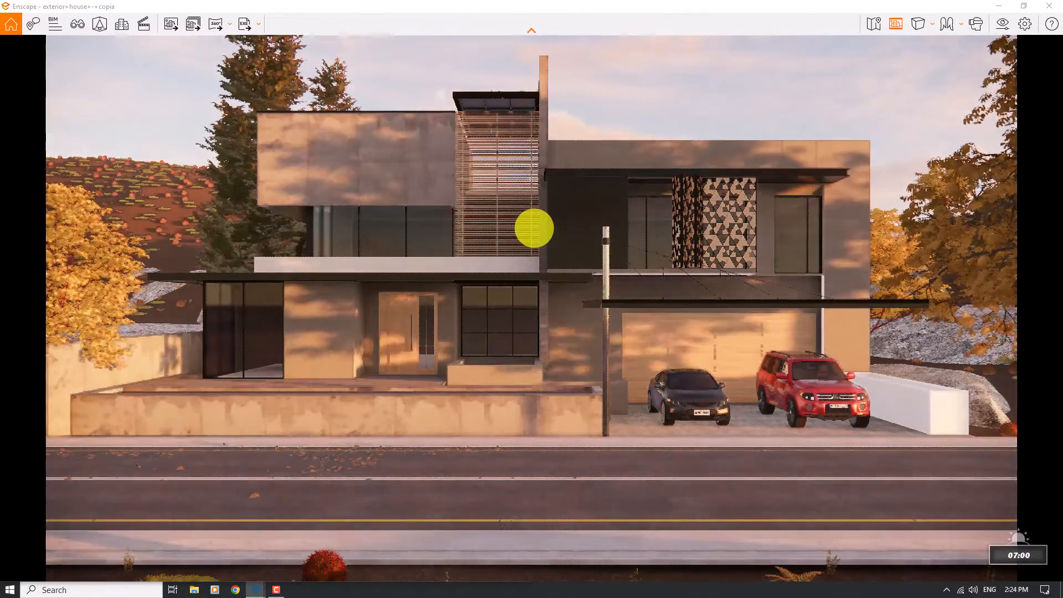
key("u")
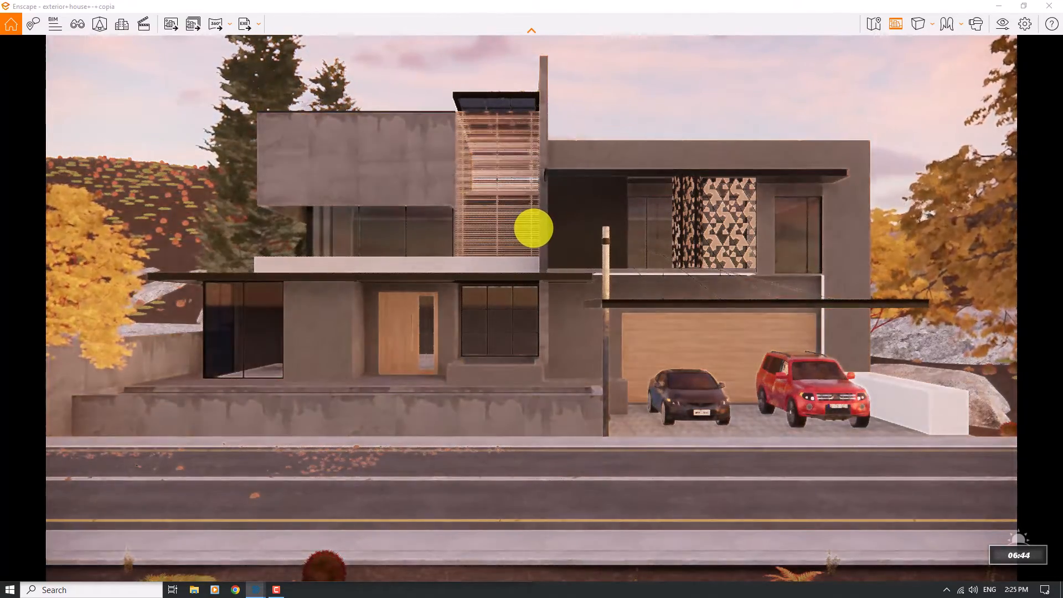
key("i")
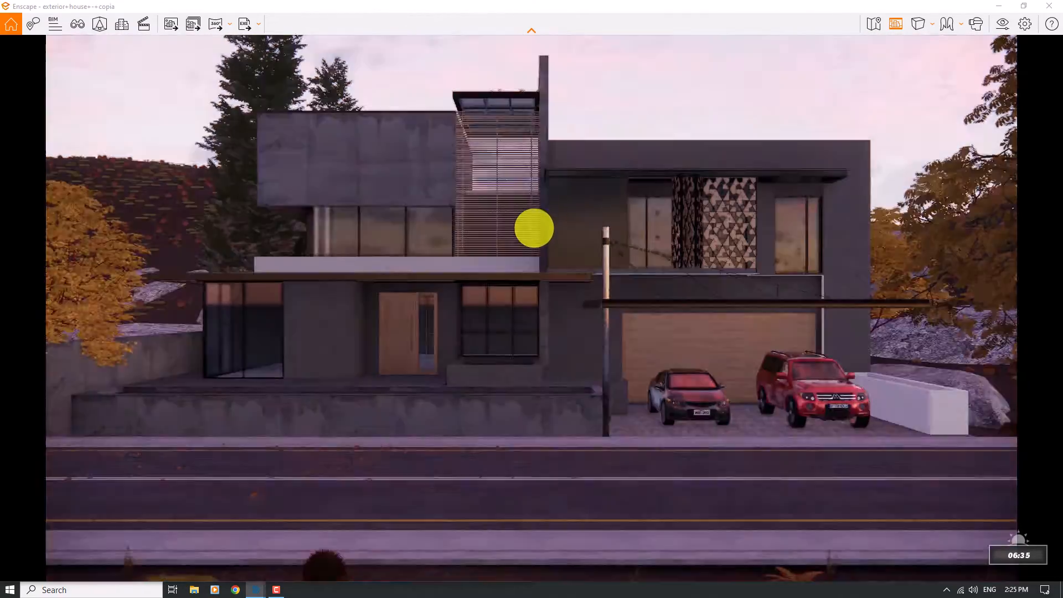
key("i")
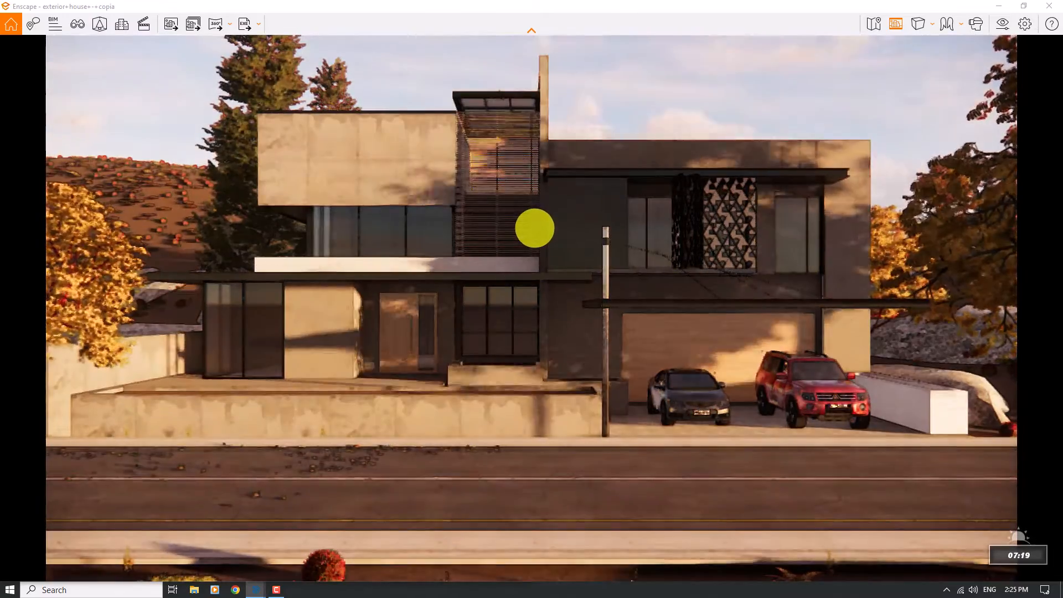
key("i")
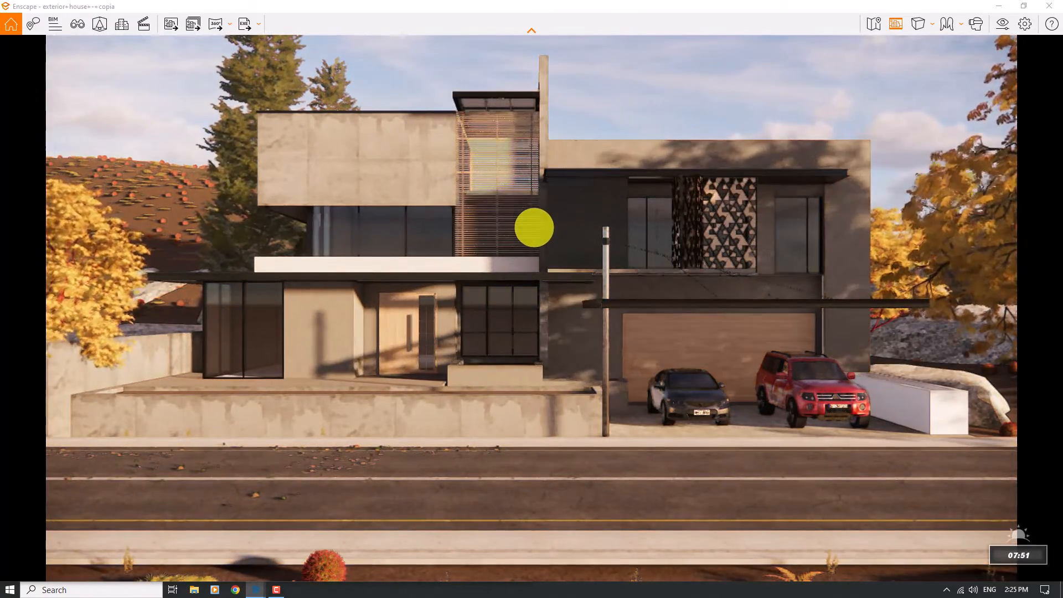
right_click_drag(534, 229, 534, 228, "shift")
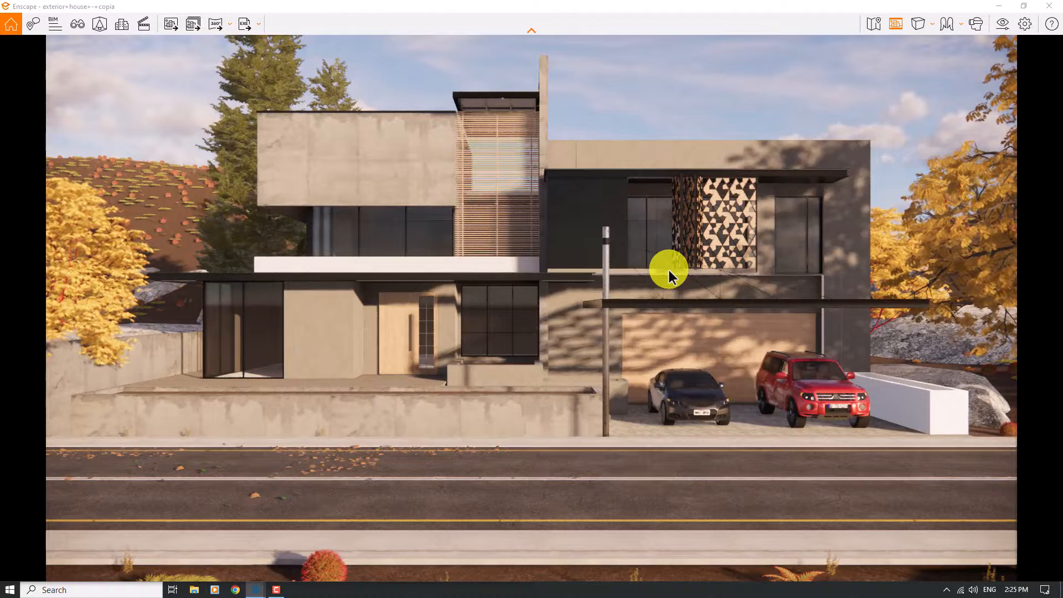
right_click_drag(669, 271, 668, 269, "shift")
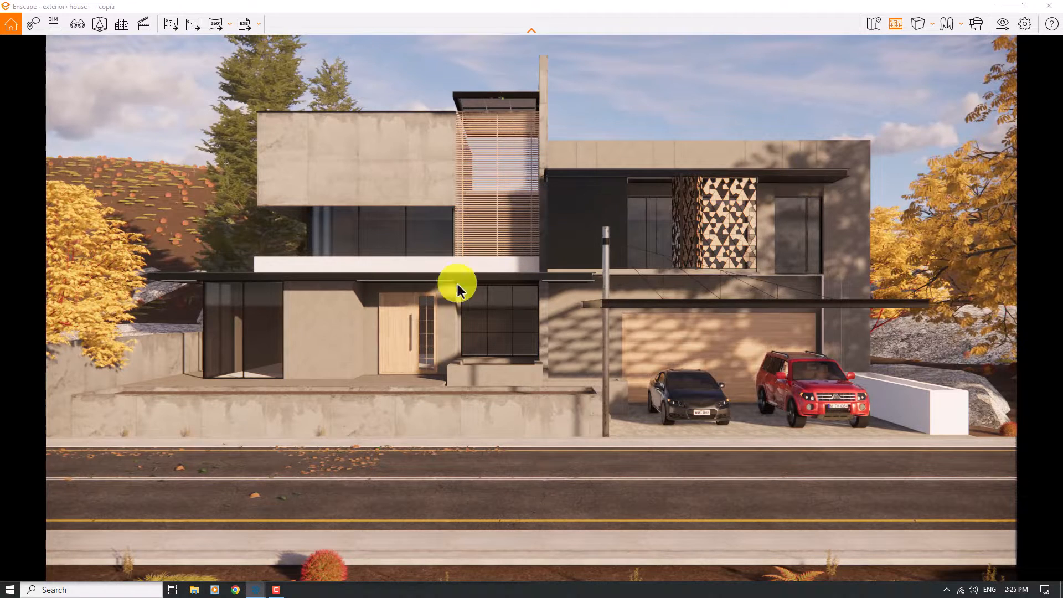
- Edit the Enscape Render 1 view, set its camera Y position to 3.6, and save the change
key("v")
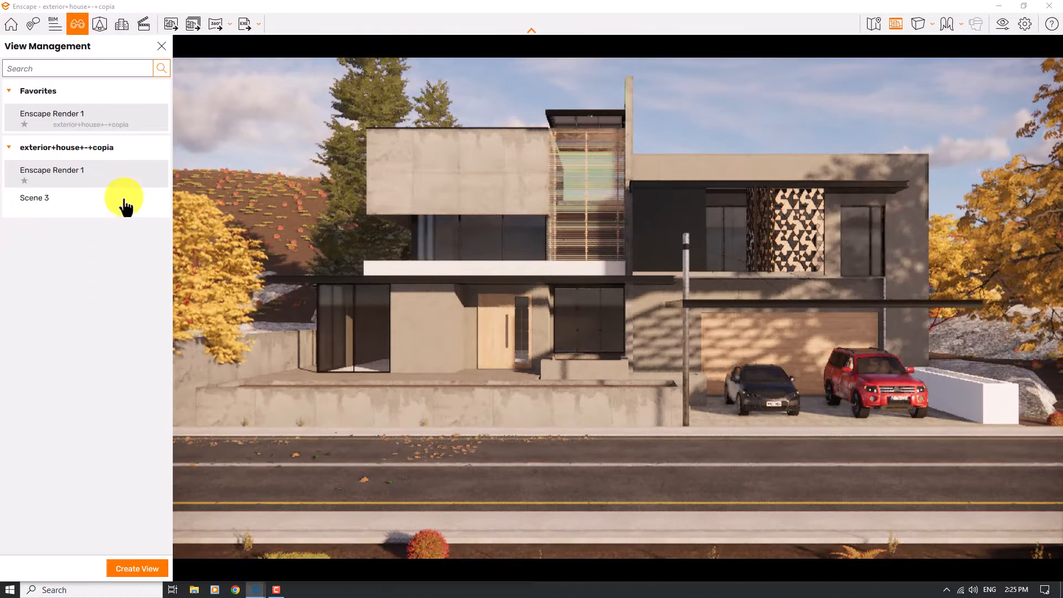
left_click(75, 176)
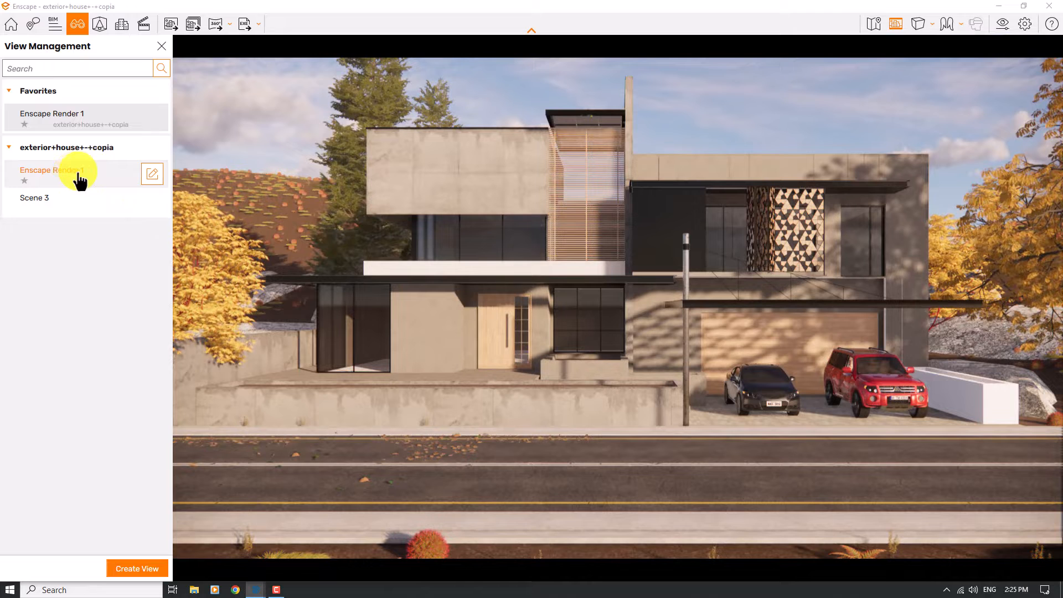
left_click(160, 176)
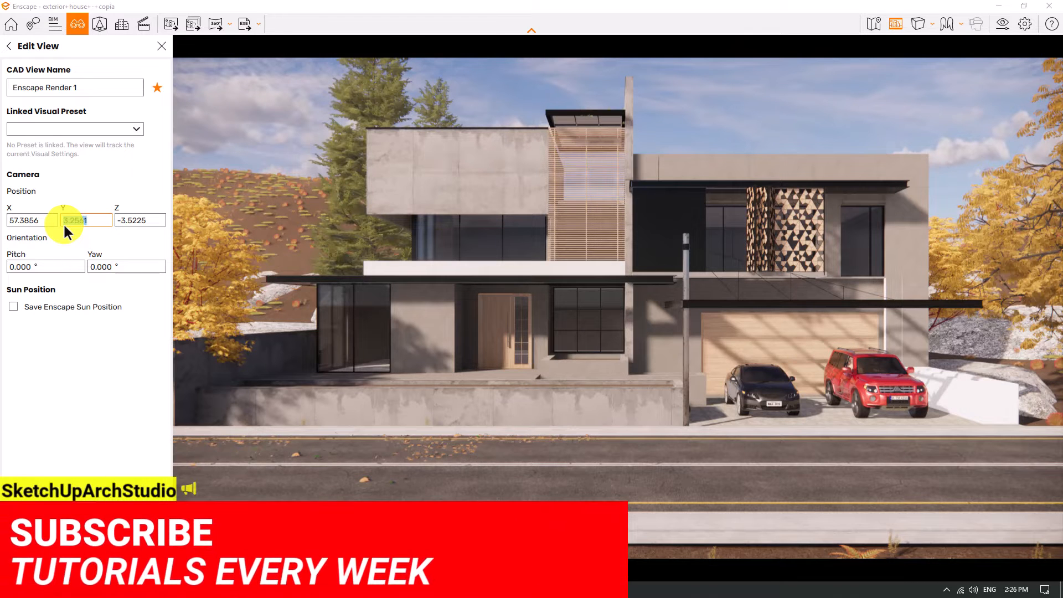
type("4")
key("Return")
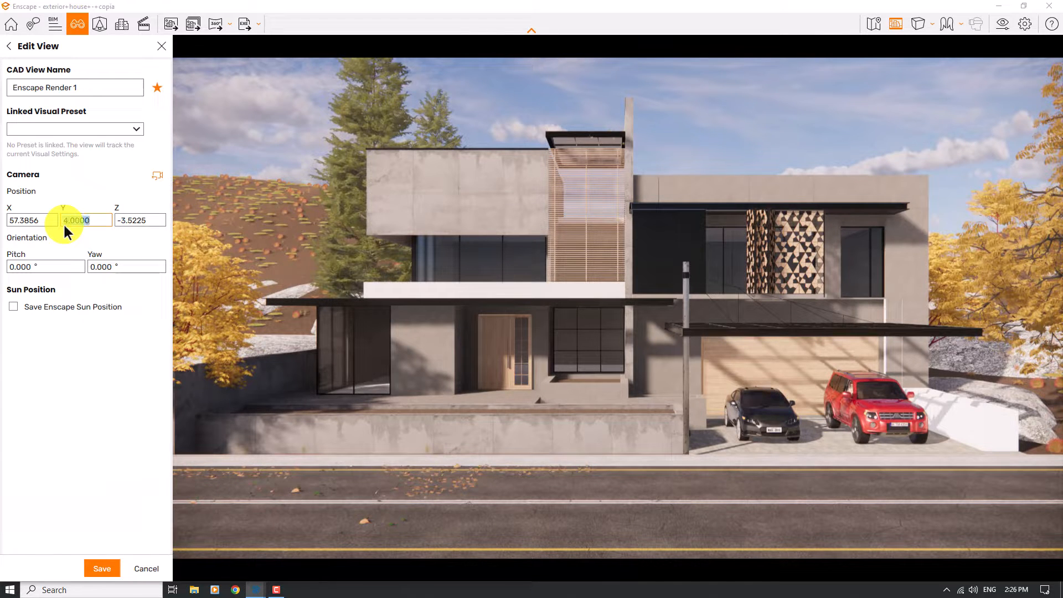
type("3.6")
key("Return")
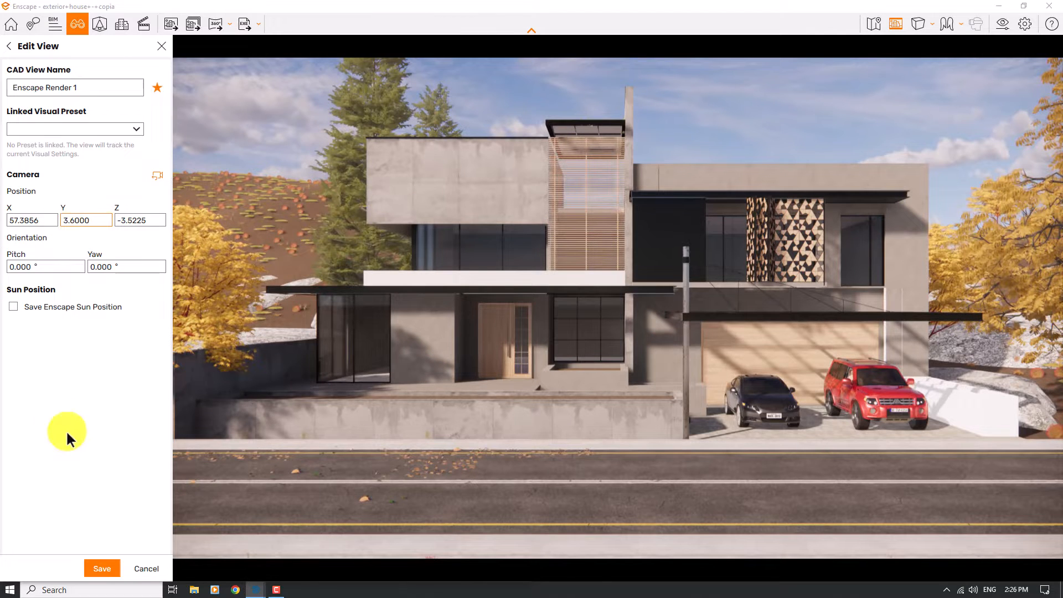
left_click(111, 569)
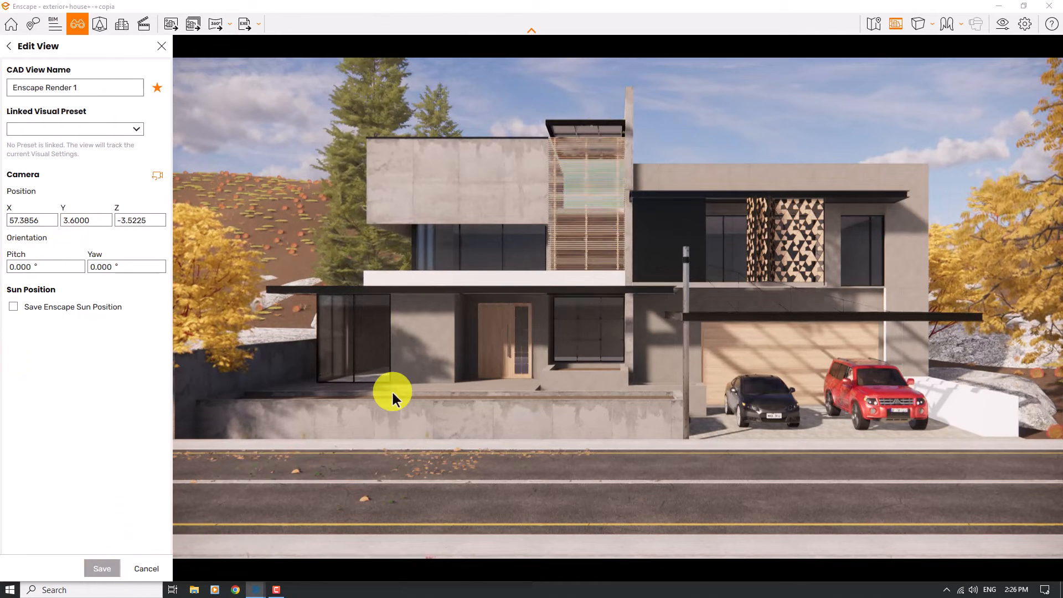
left_click(162, 46)
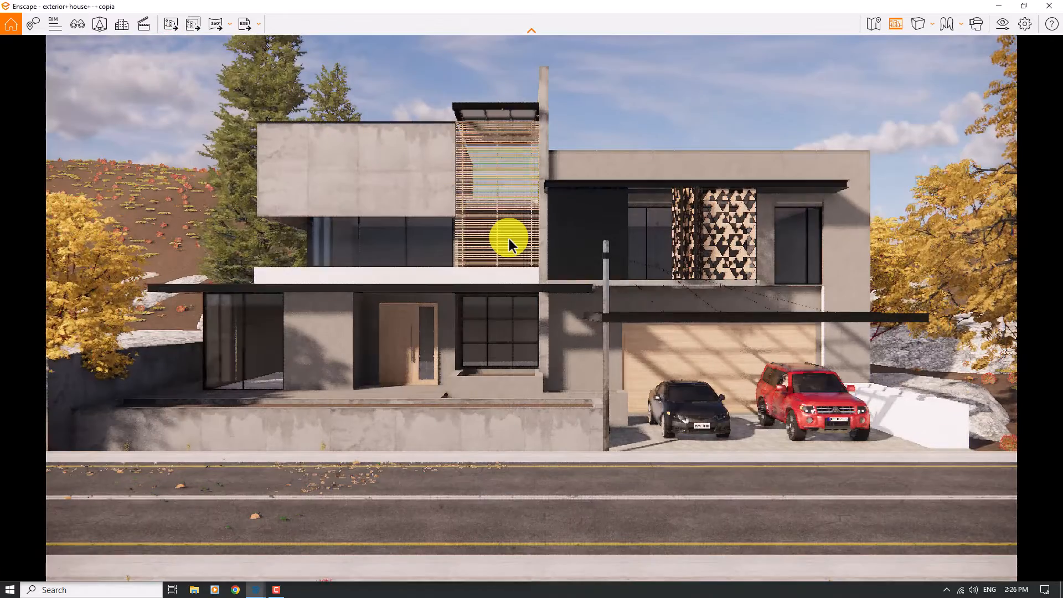
- Adjust the sun for warmer, lower light that casts tree shadows across the facade and garage
right_click_drag(507, 240, 508, 239, "shift")
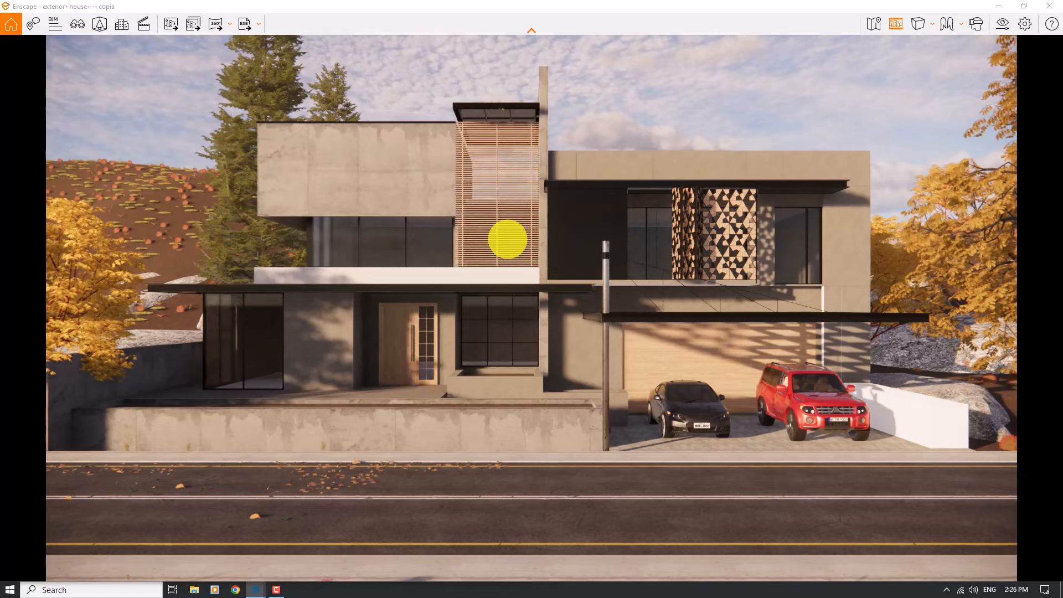
right_click_drag(508, 239, 508, 239, "shift")
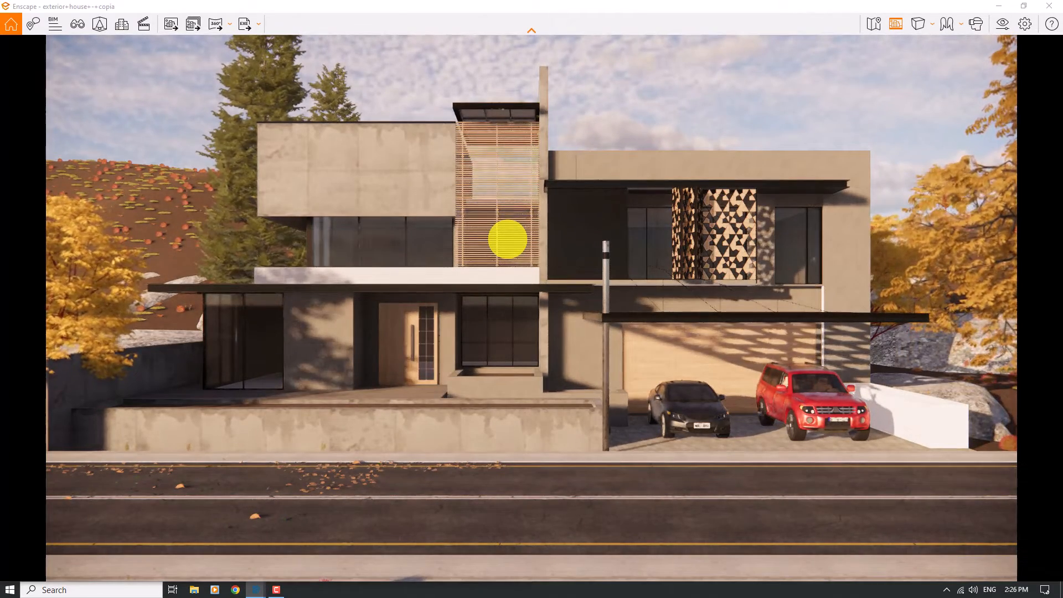
- Disable Auto Exposure in the visual settings and set the exposure to 24%
left_click(997, 25)
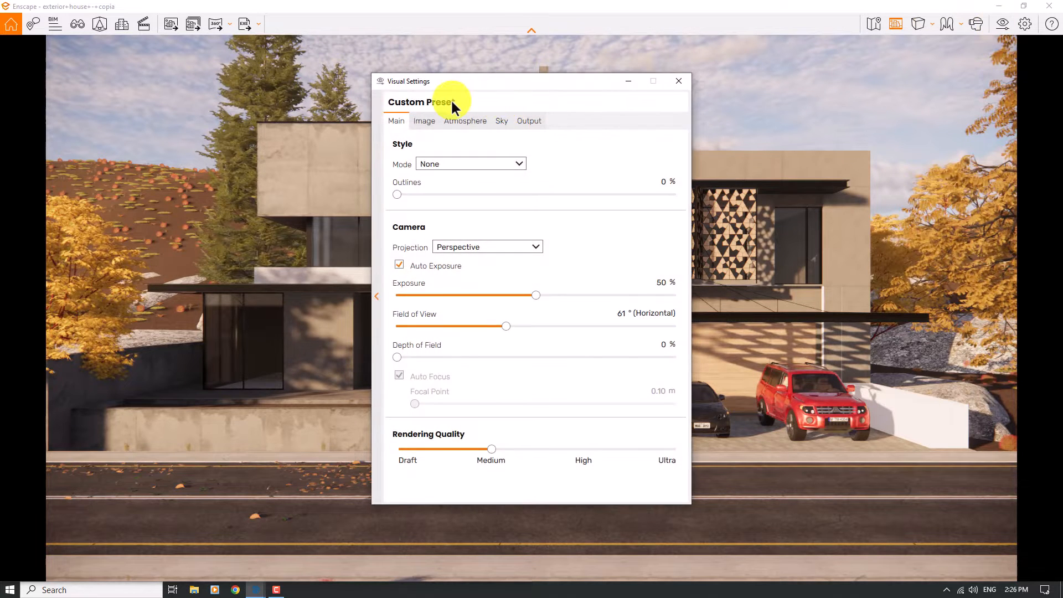
left_click_drag(494, 84, 778, 67)
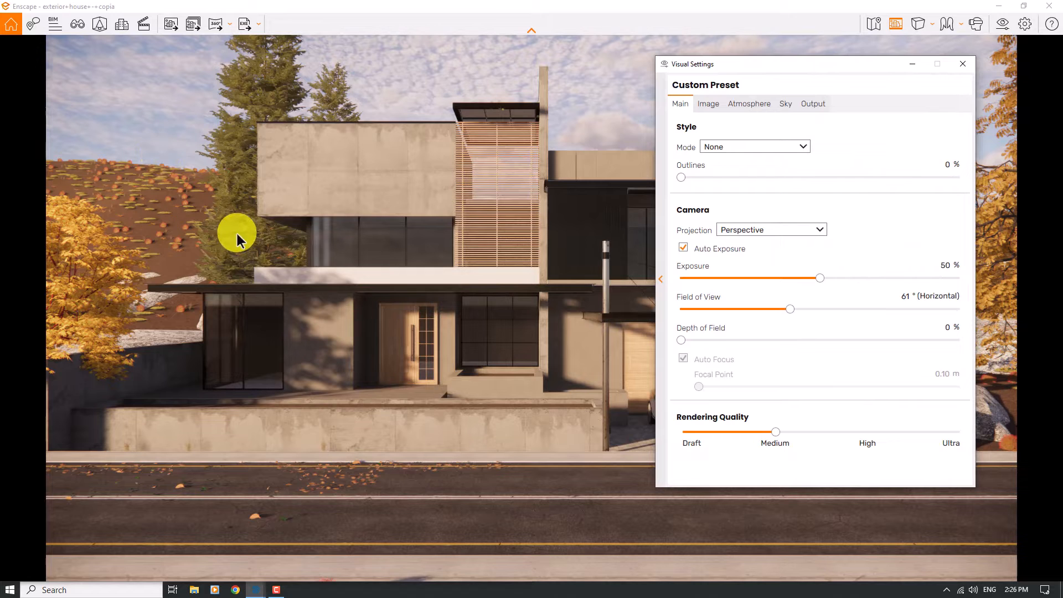
left_click(705, 258)
left_click_drag(820, 277, 748, 278)
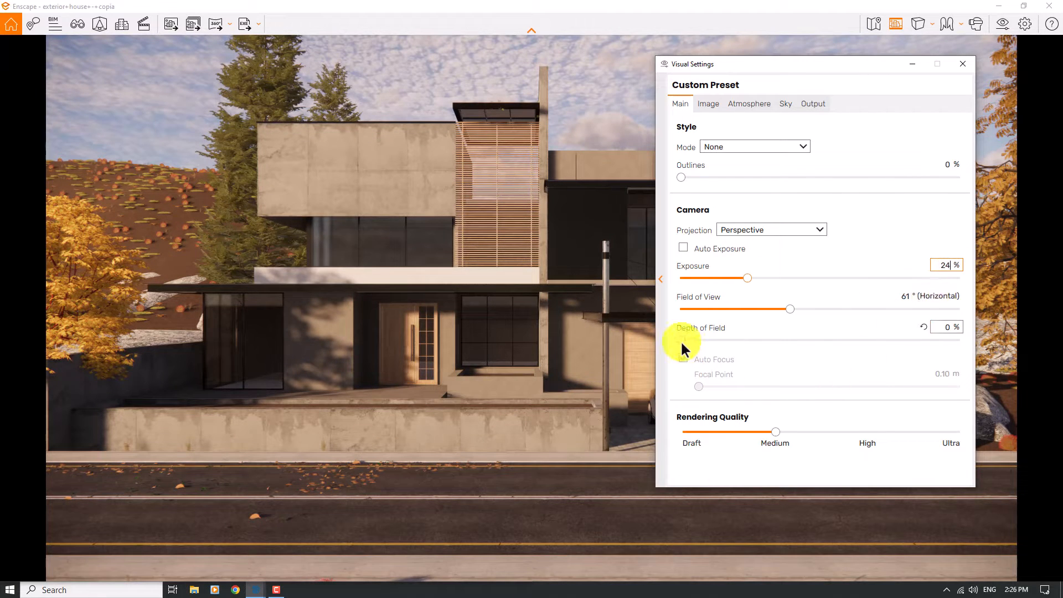
- Set the depth of field to 10% with Auto Focus disabled and a manual focal point of 24.70 m
left_click_drag(680, 340, 707, 340)
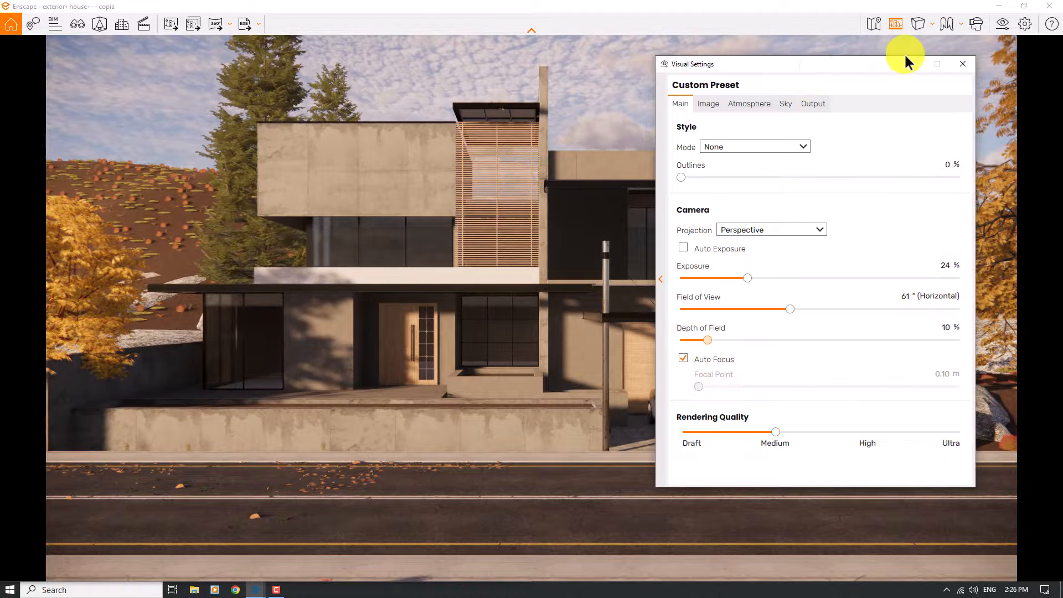
left_click_drag(839, 62, 882, 45)
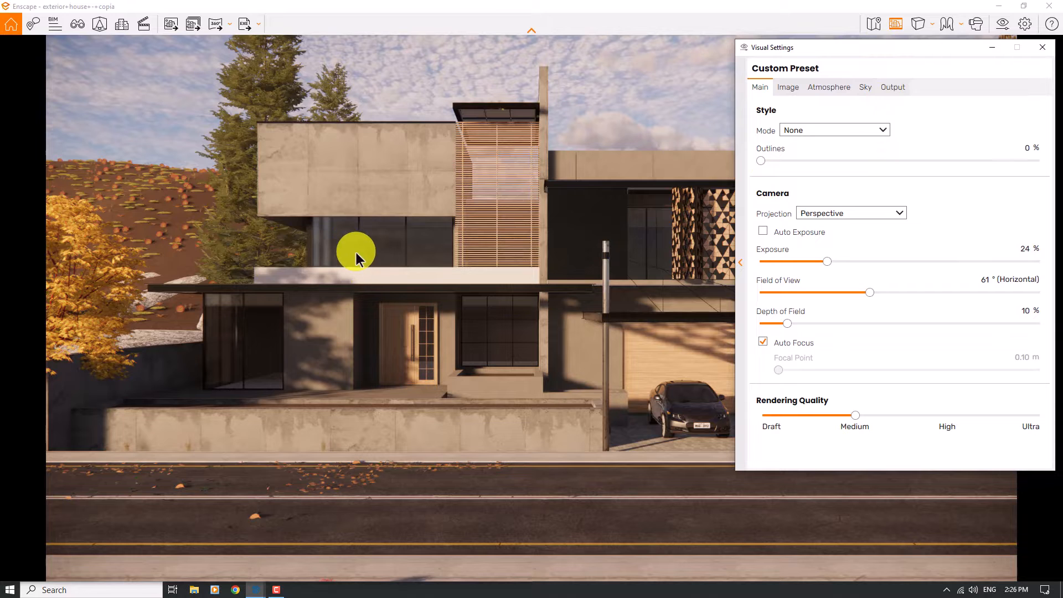
left_click(763, 344)
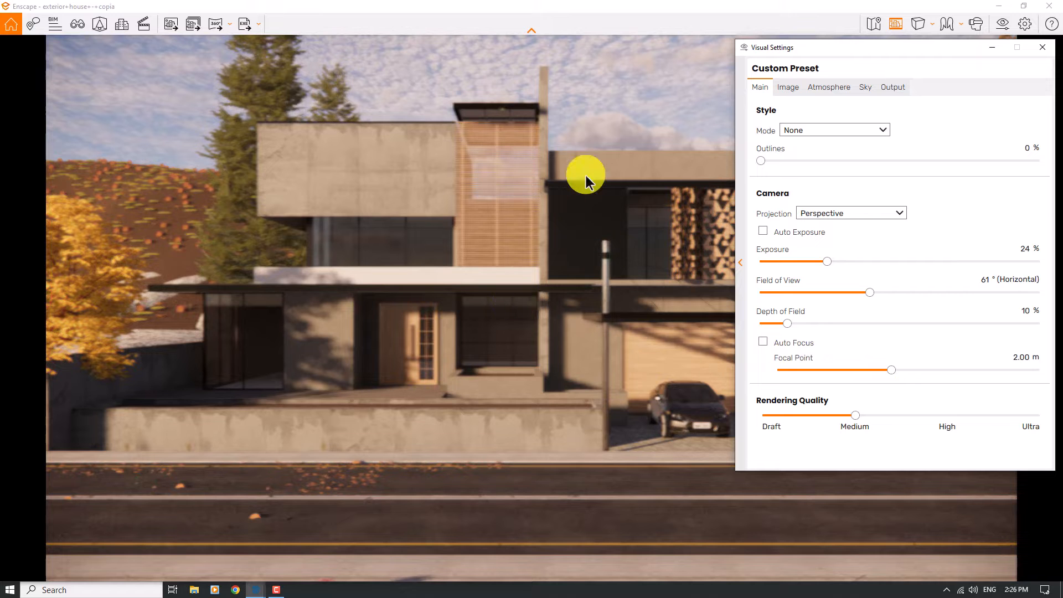
left_click(887, 370)
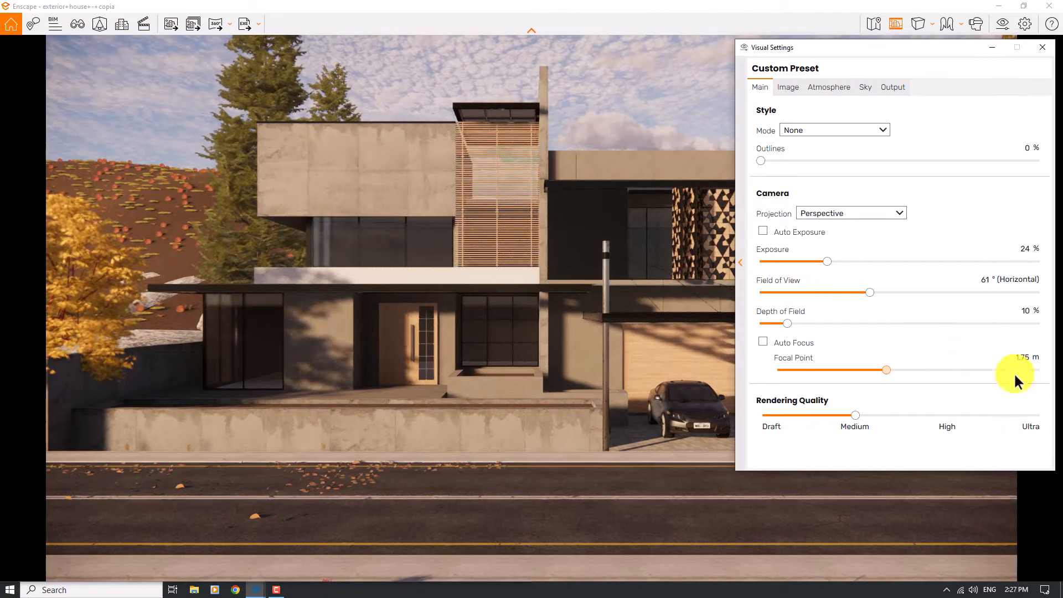
double_click(1016, 358)
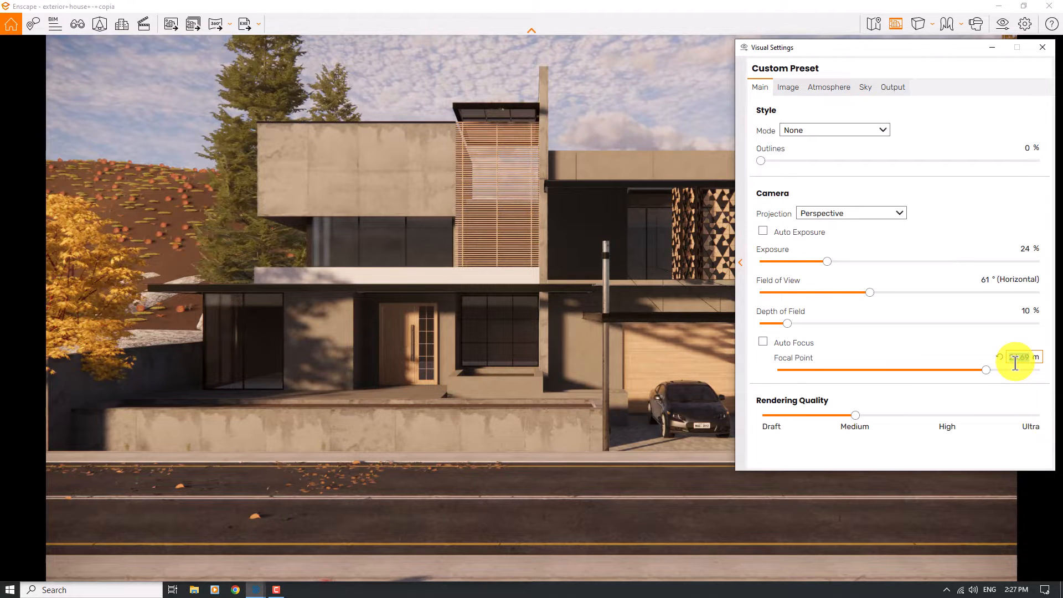
type("24.70")
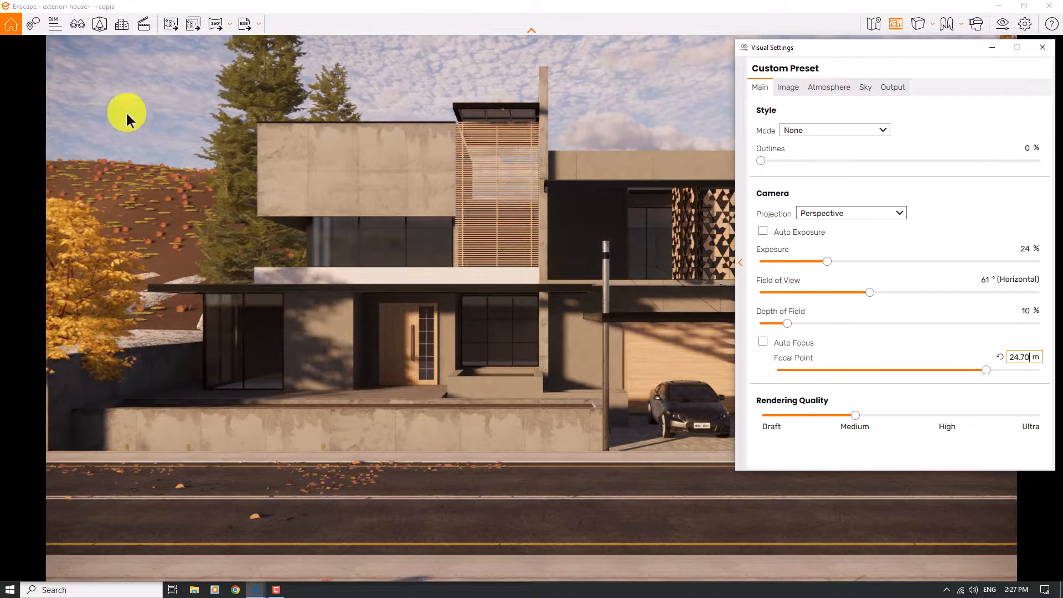
- Increase the camera's depth of field to 19%
left_click_drag(765, 48, 404, 43)
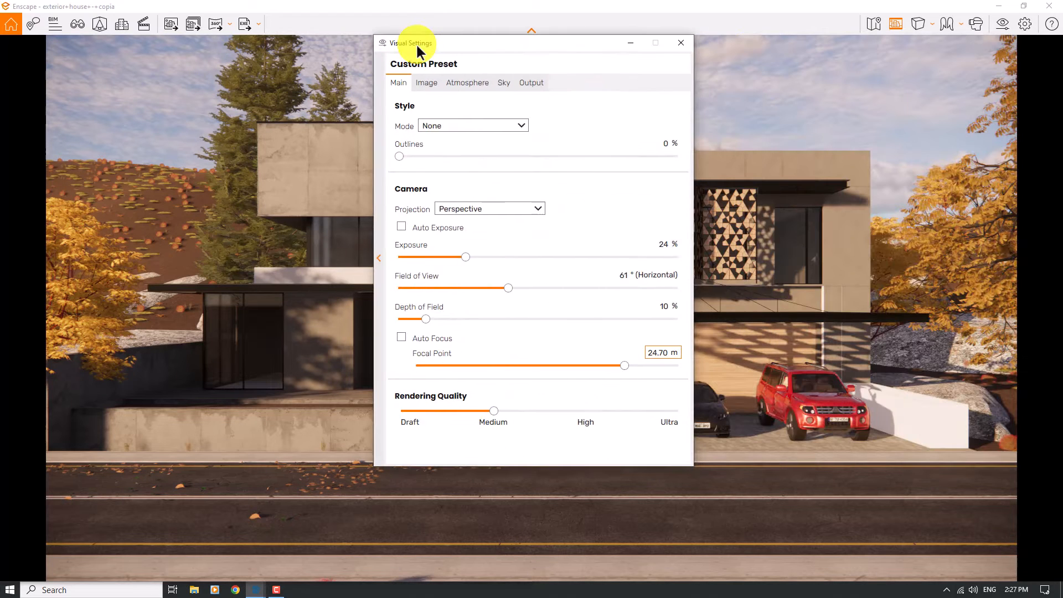
left_click_drag(428, 320, 463, 324)
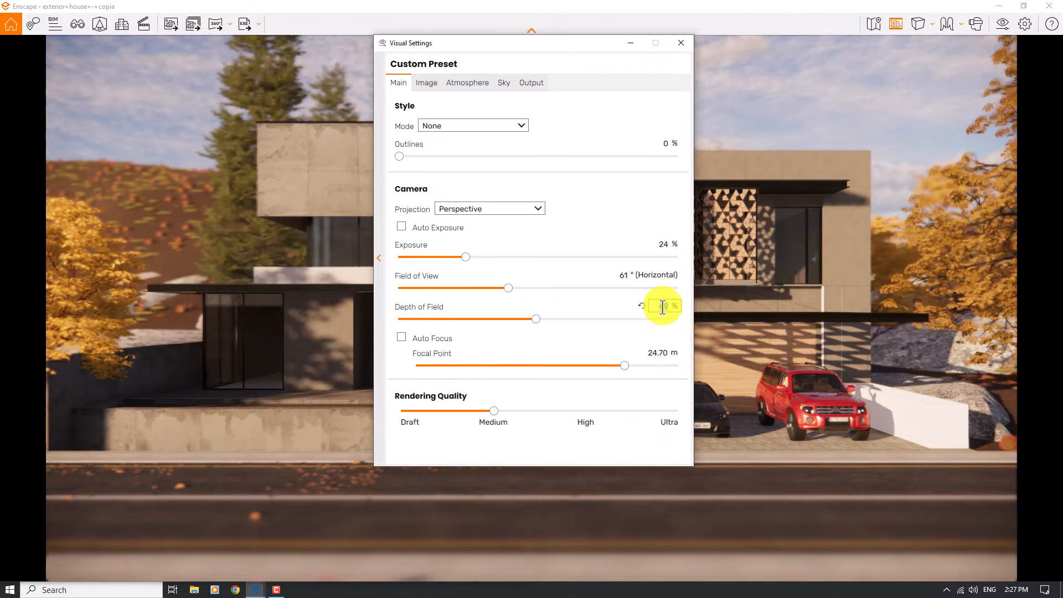
key("Return")
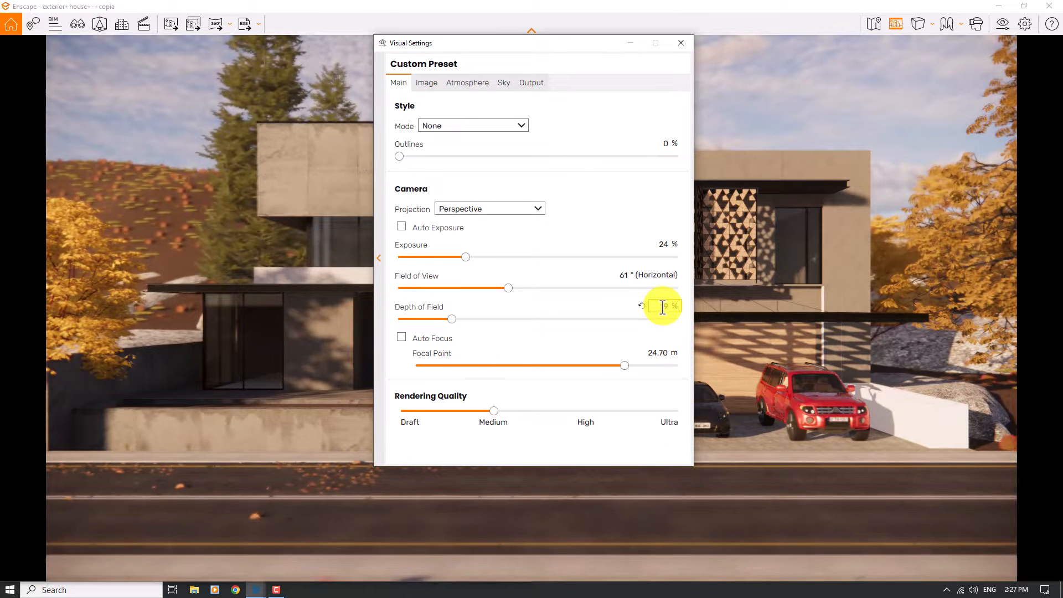
left_click(662, 307)
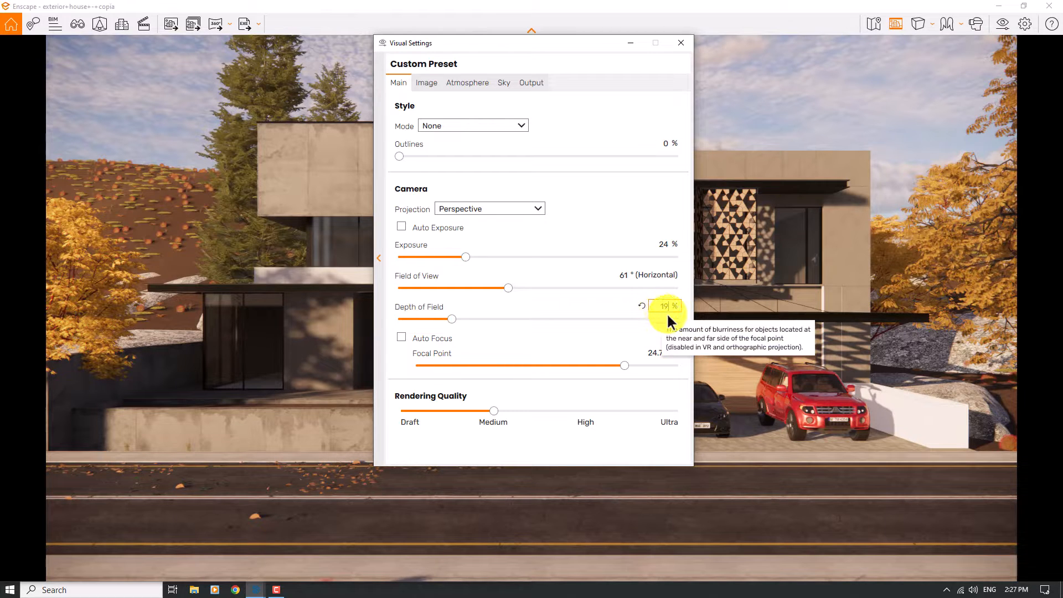
- Configure the image corrections with Auto Contrast enabled, a color temperature of 7,000 K and a saturation of 104%
left_click(424, 83)
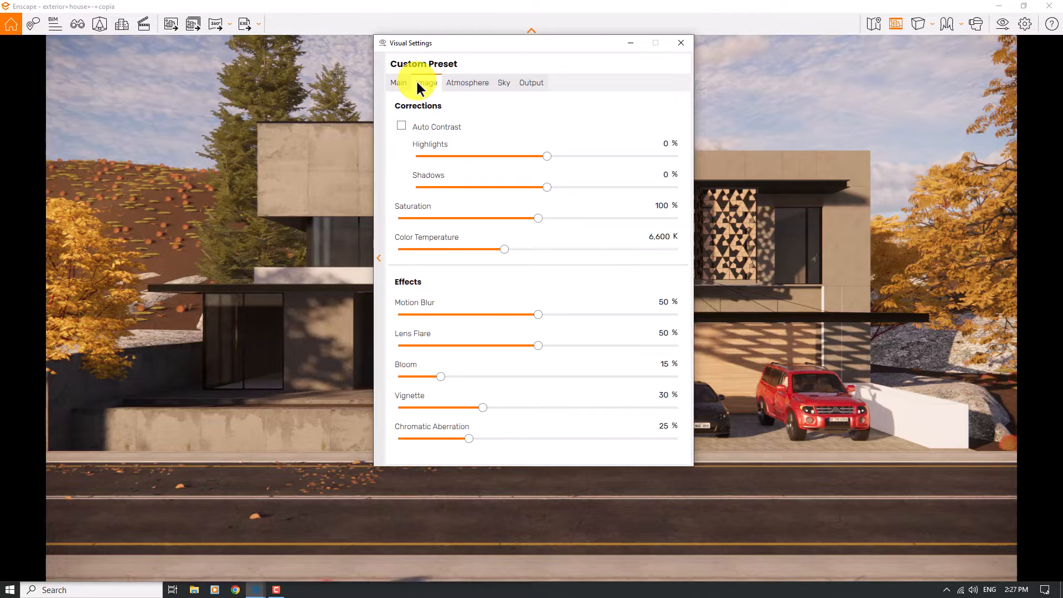
left_click(402, 126)
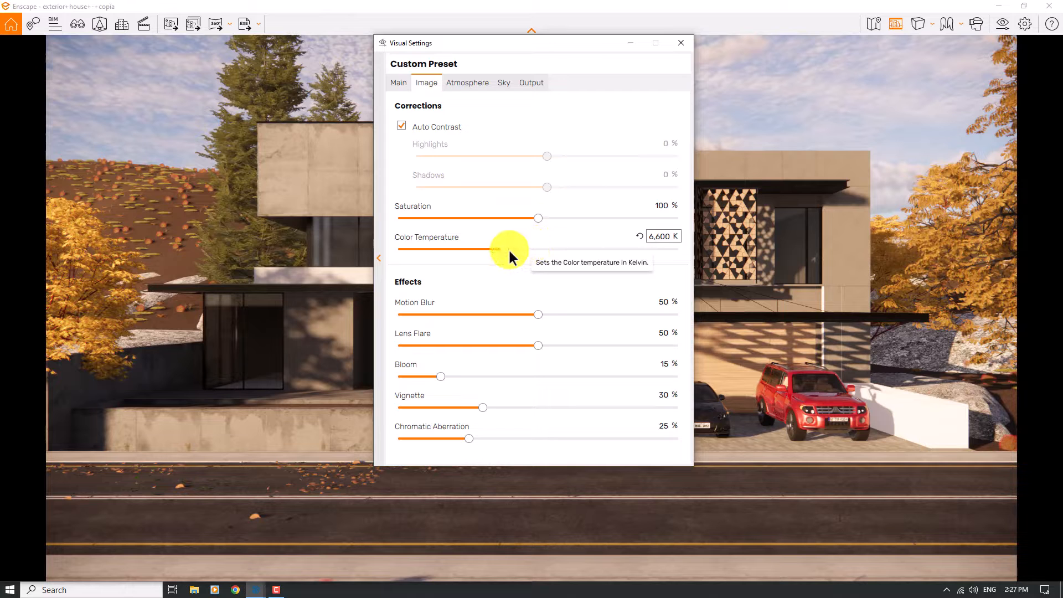
left_click_drag(504, 249, 480, 252)
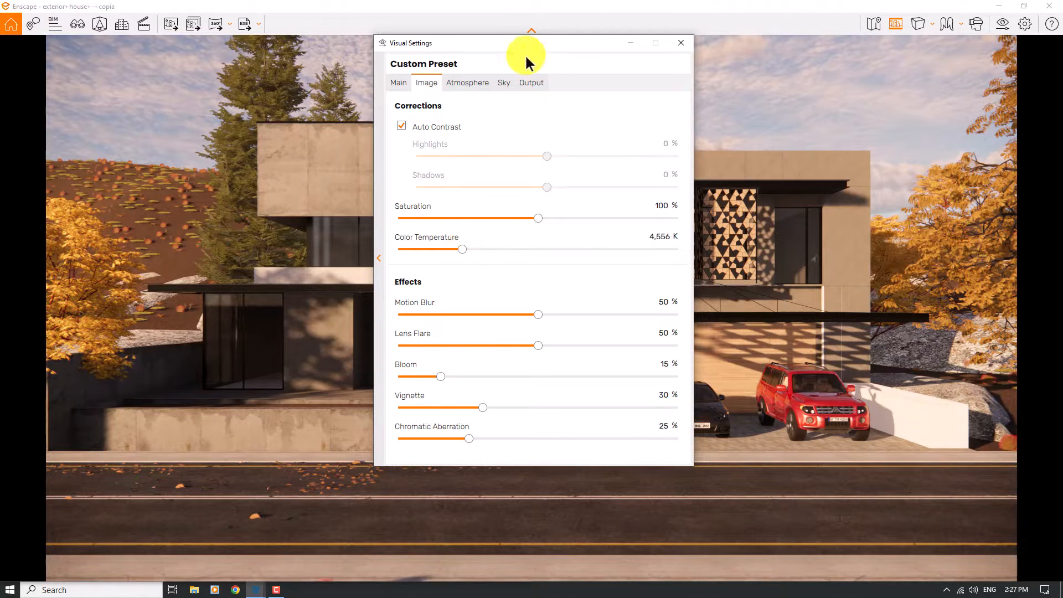
left_click_drag(526, 43, 161, 49)
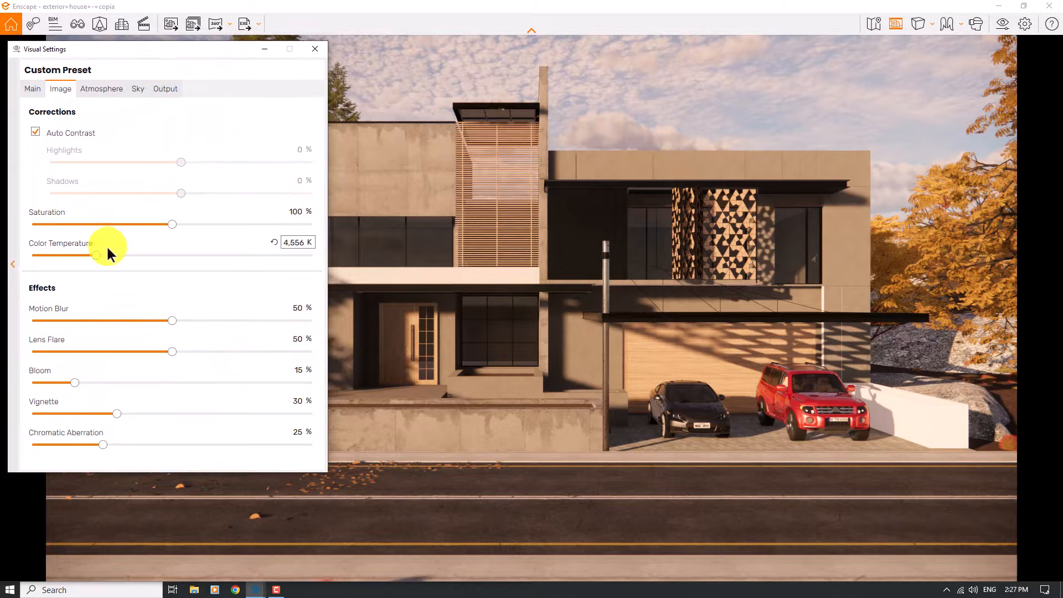
left_click_drag(96, 254, 174, 256)
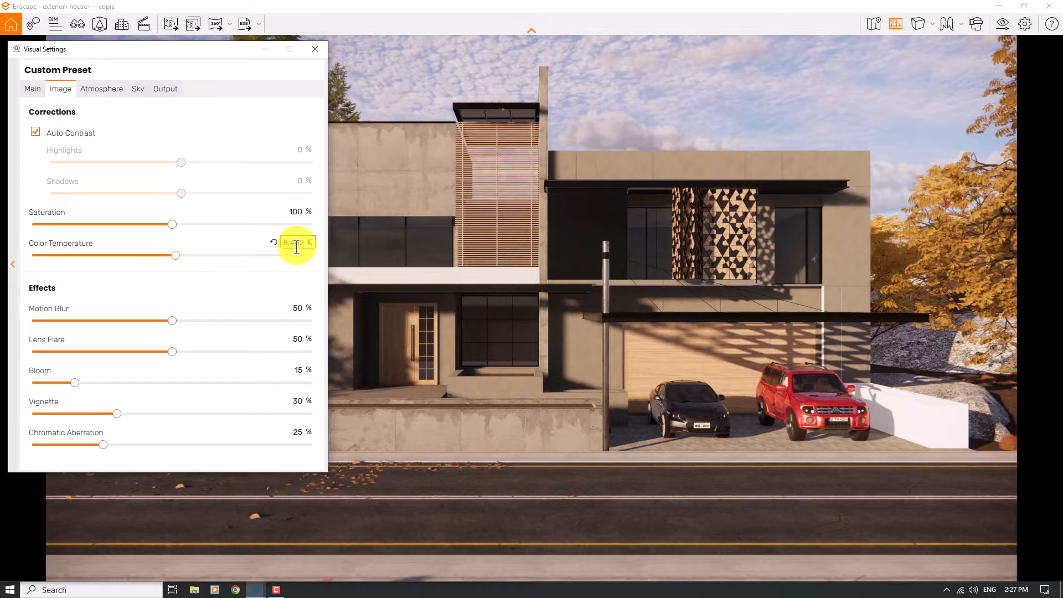
type("7000")
key("Return")
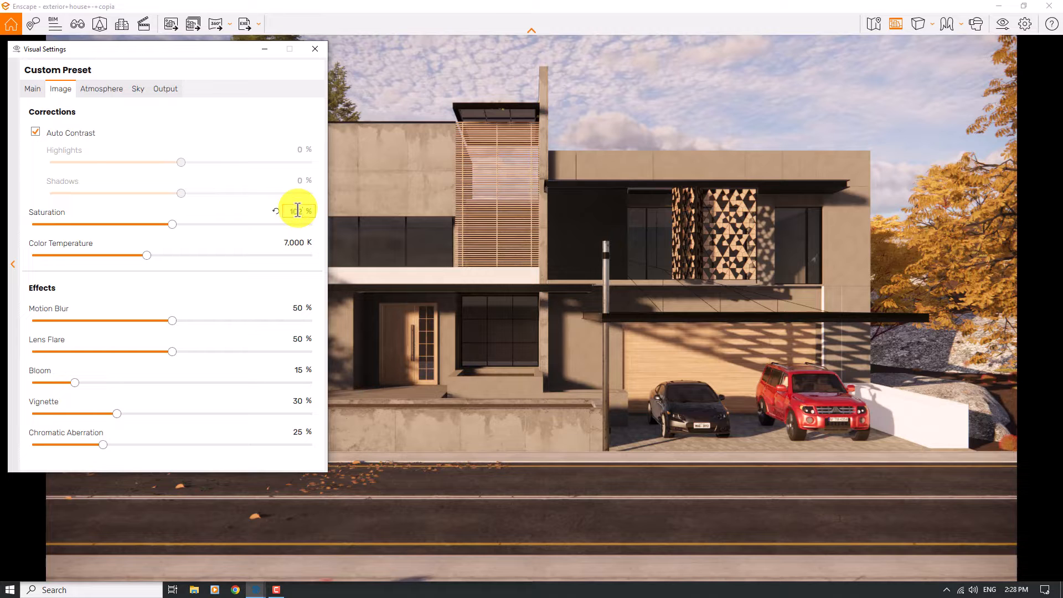
key("Return")
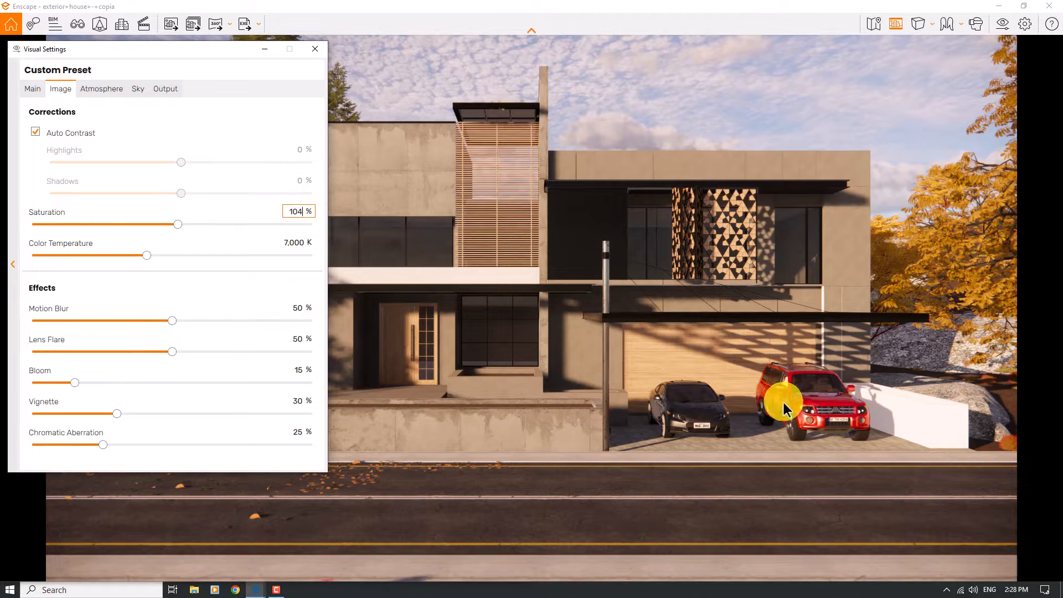
- Set the motion blur, lens flare, bloom and chromatic aberration effects to 0% and the vignette to 4%
left_click_drag(172, 321, 3, 321)
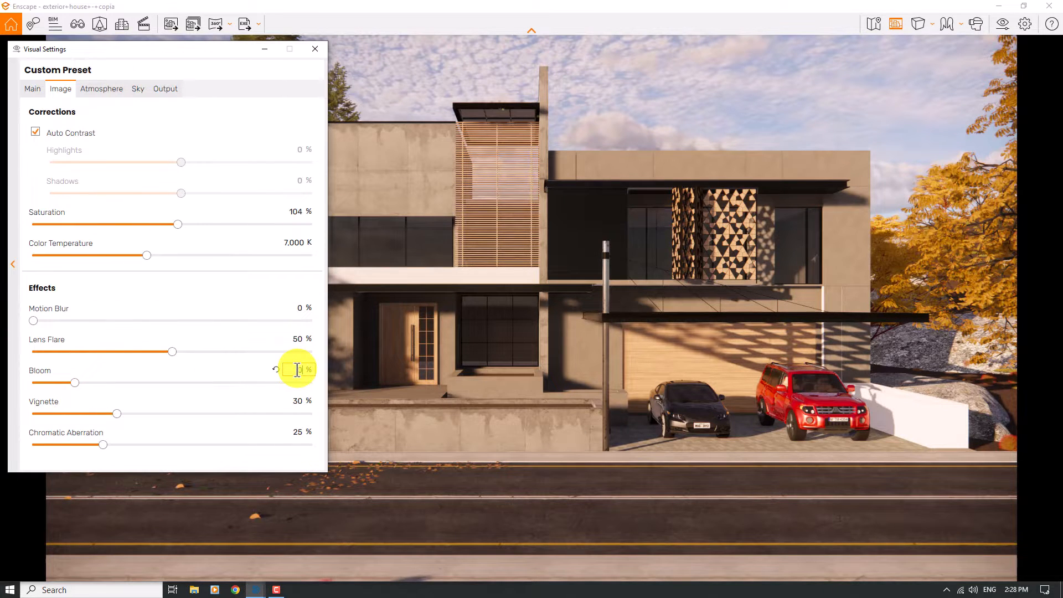
key("Return")
double_click(298, 339)
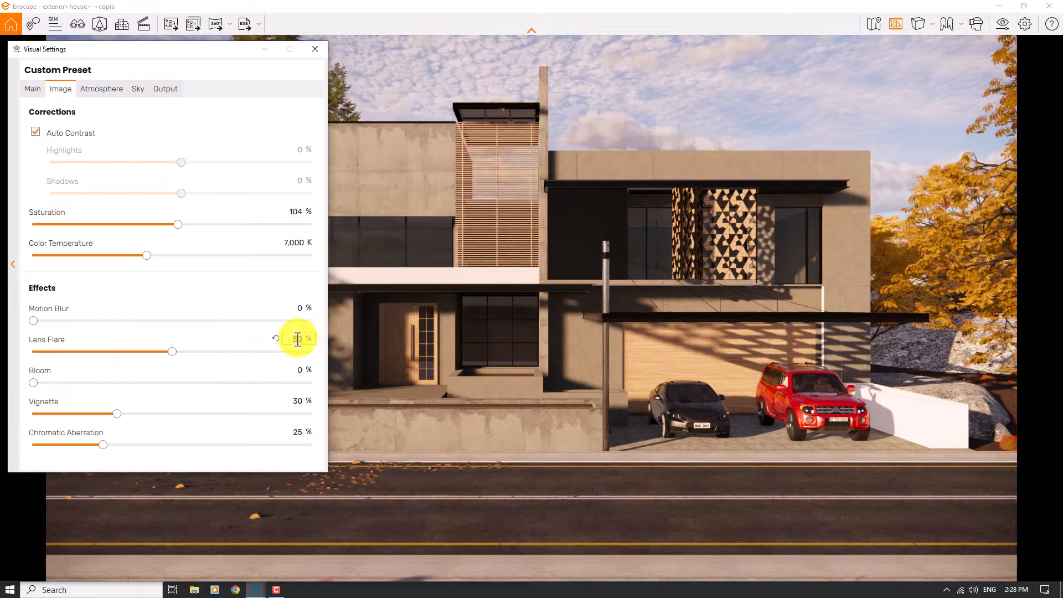
type("0")
key("Return")
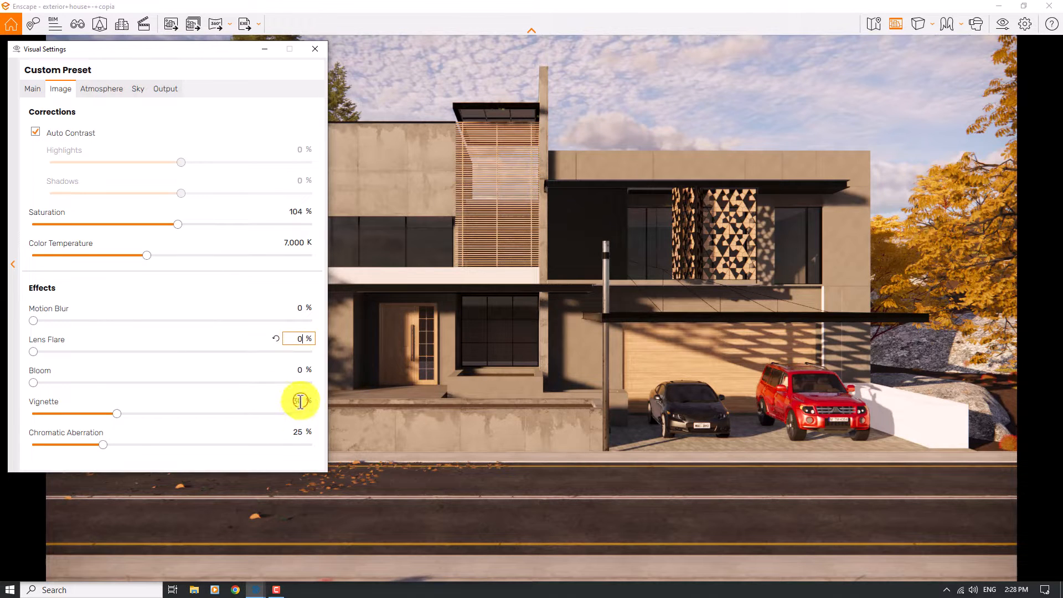
key("BackSpace")
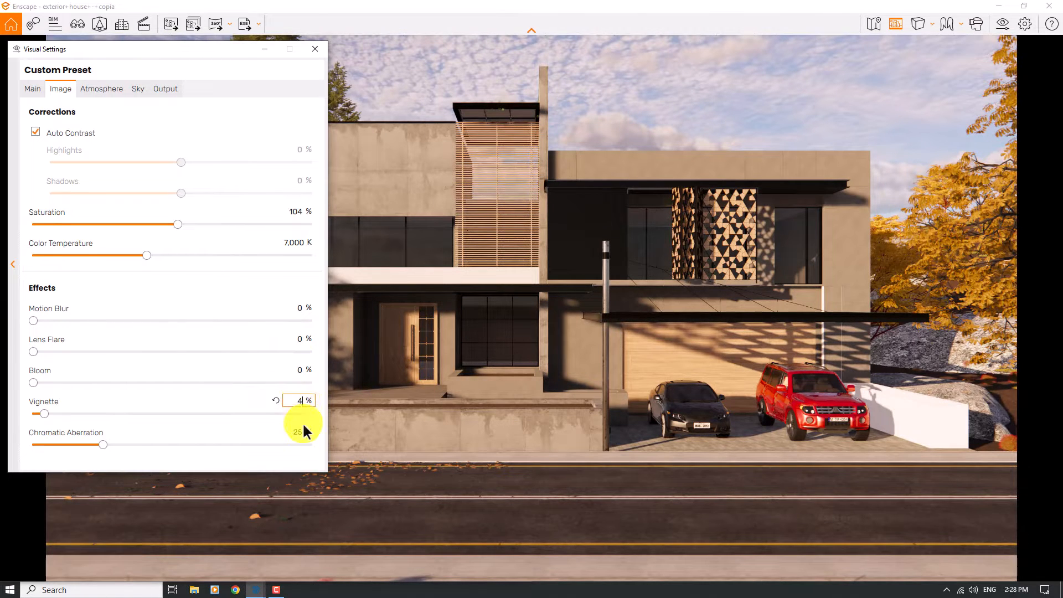
key("BackSpace")
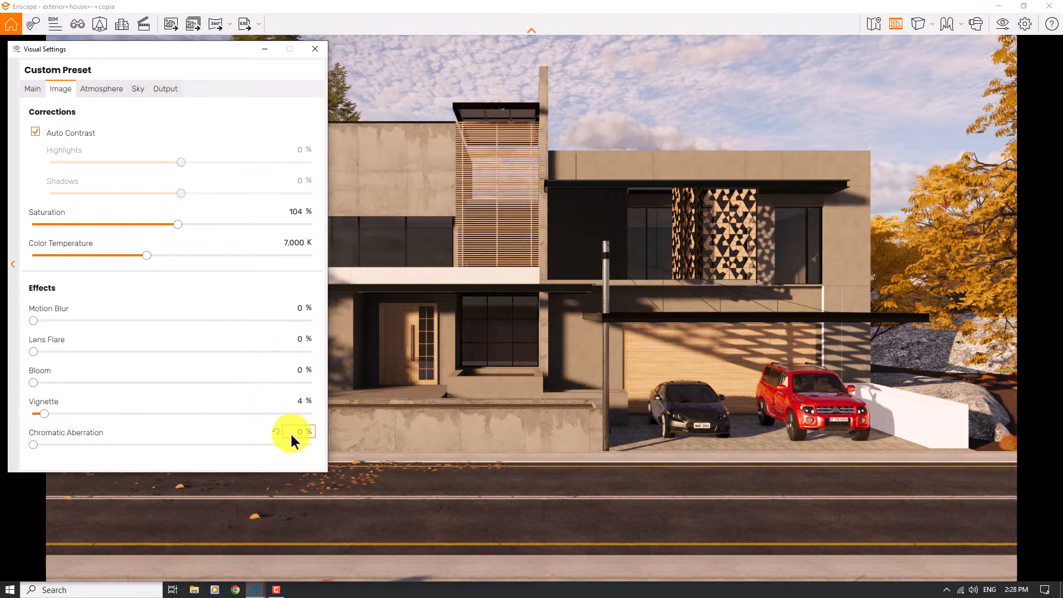
- Set the atmosphere's fog intensity to 0% and the sun brightness to 100%
left_click(104, 84)
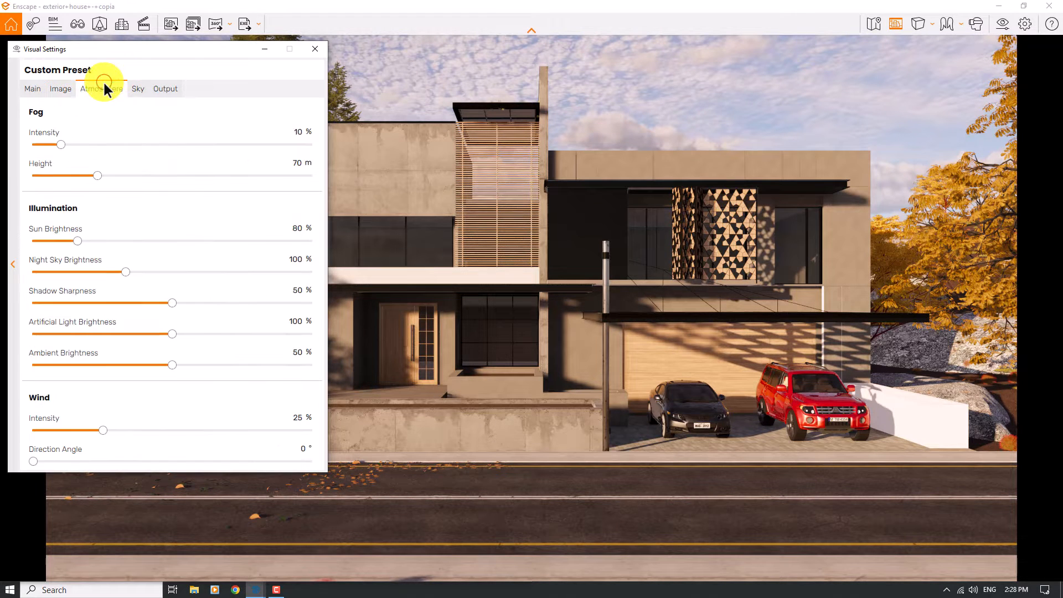
left_click(58, 143)
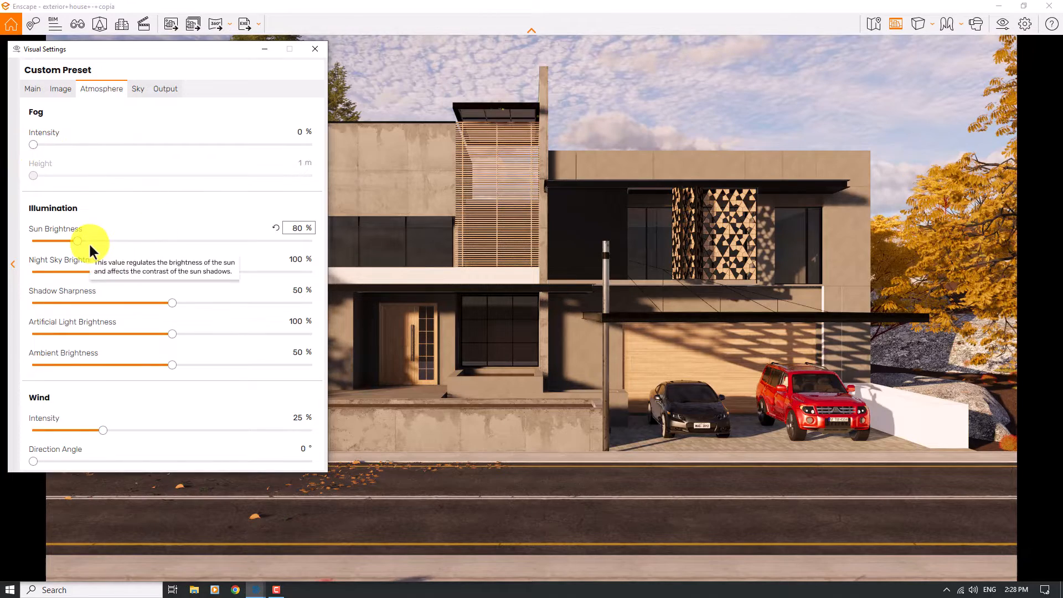
left_click_drag(78, 240, 83, 241)
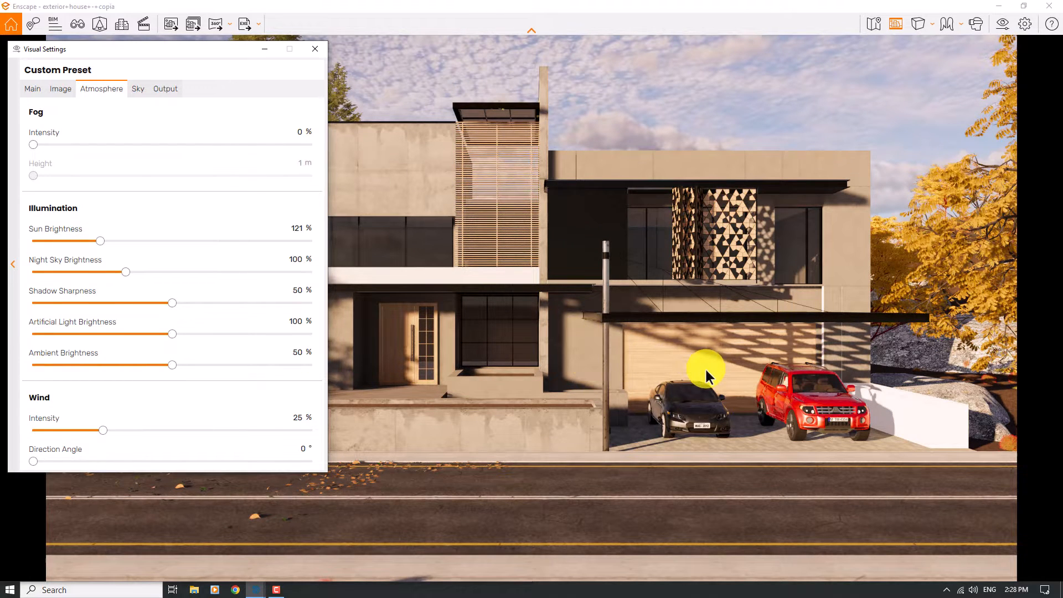
left_click(292, 231)
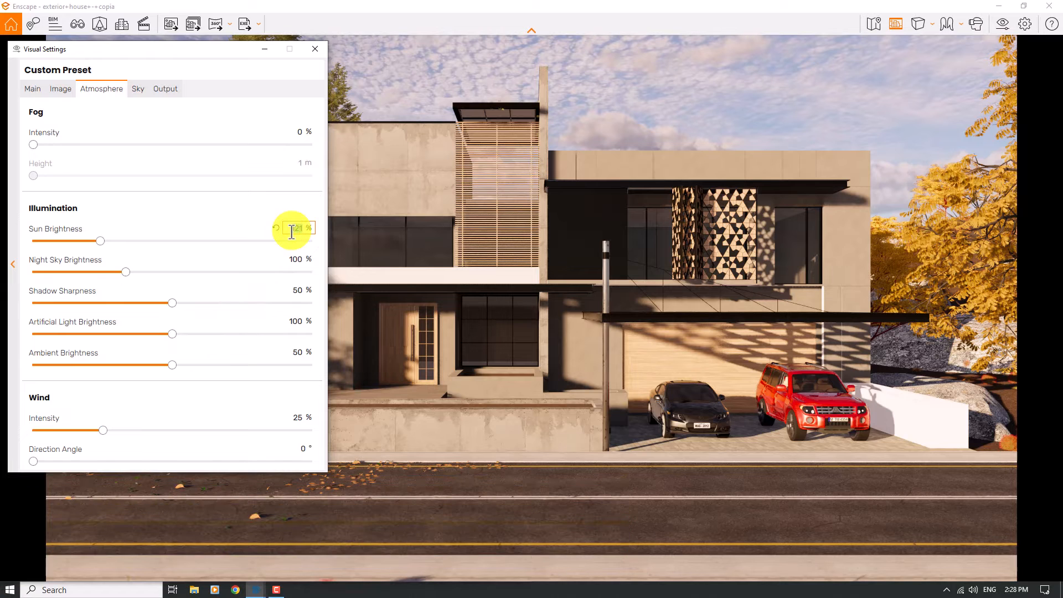
type("100")
key("Return")
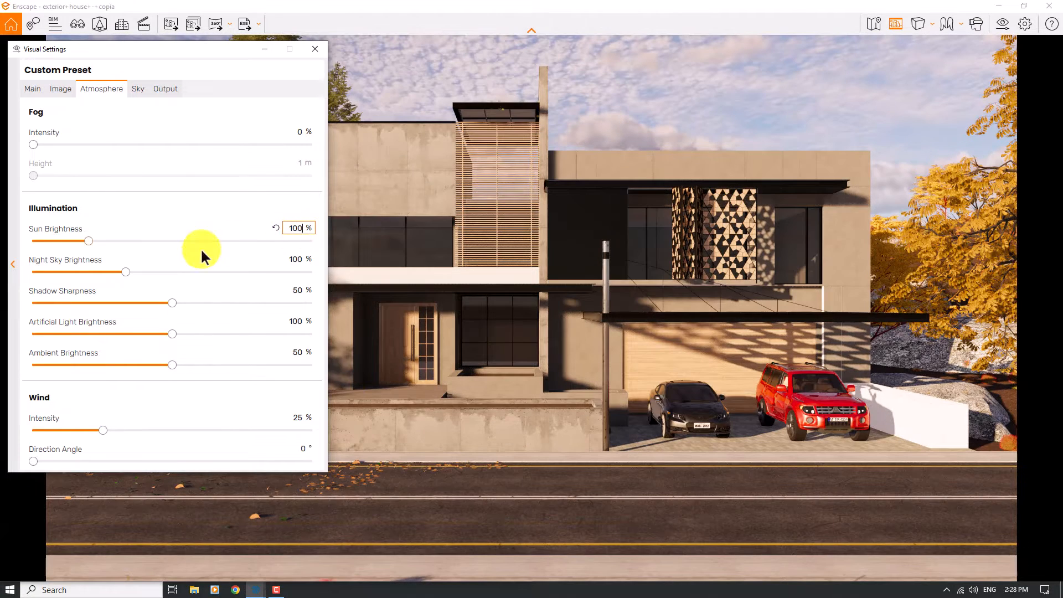
- Set the night sky brightness to 0% and the shadow sharpness to 37%
left_click(126, 272)
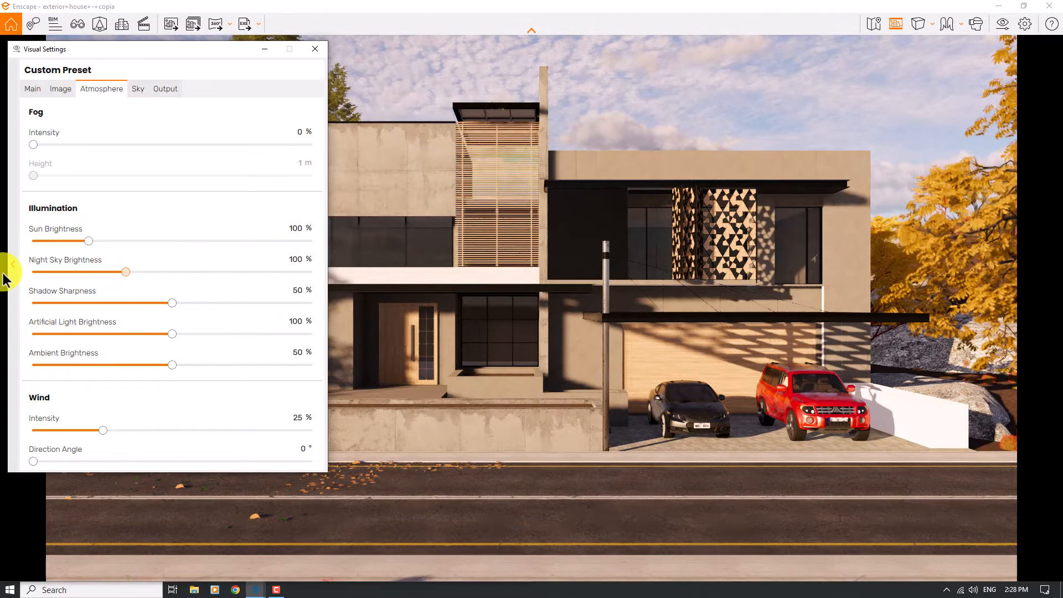
key("Home")
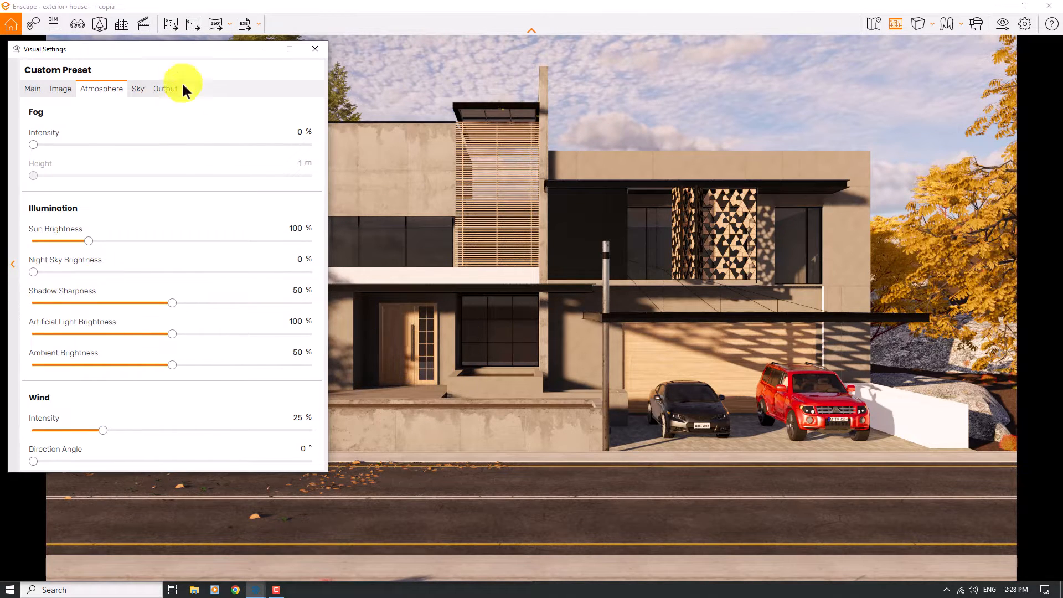
left_click_drag(175, 48, 676, 120)
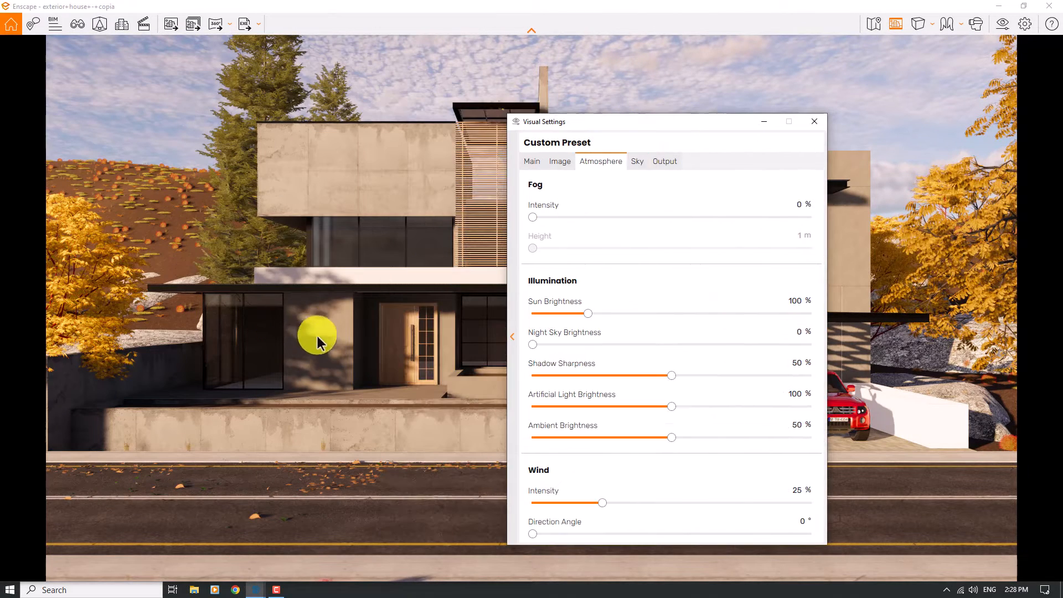
left_click_drag(671, 375, 720, 375)
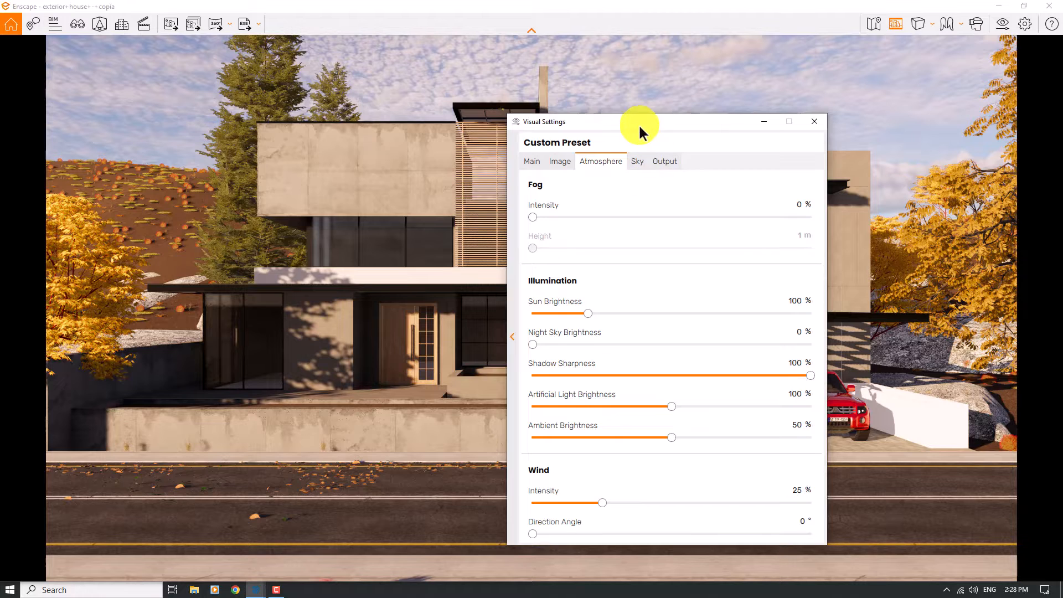
left_click_drag(637, 123, 288, 92)
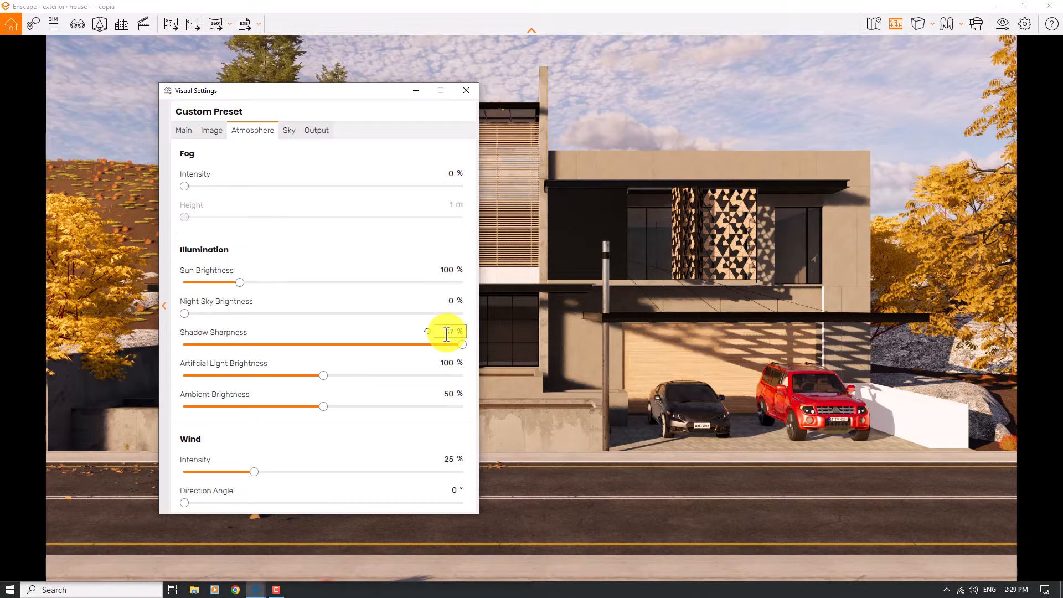
key("Return")
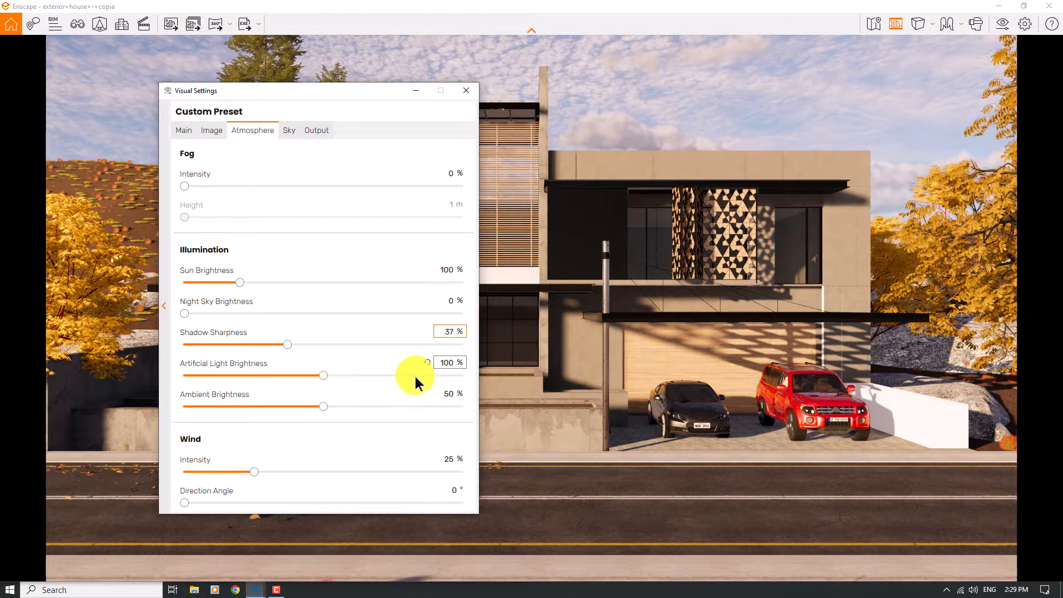
- Set the artificial light brightness to 142%, the ambient brightness to 70% and the wind intensity to 0%
left_click(444, 364)
left_click(445, 394)
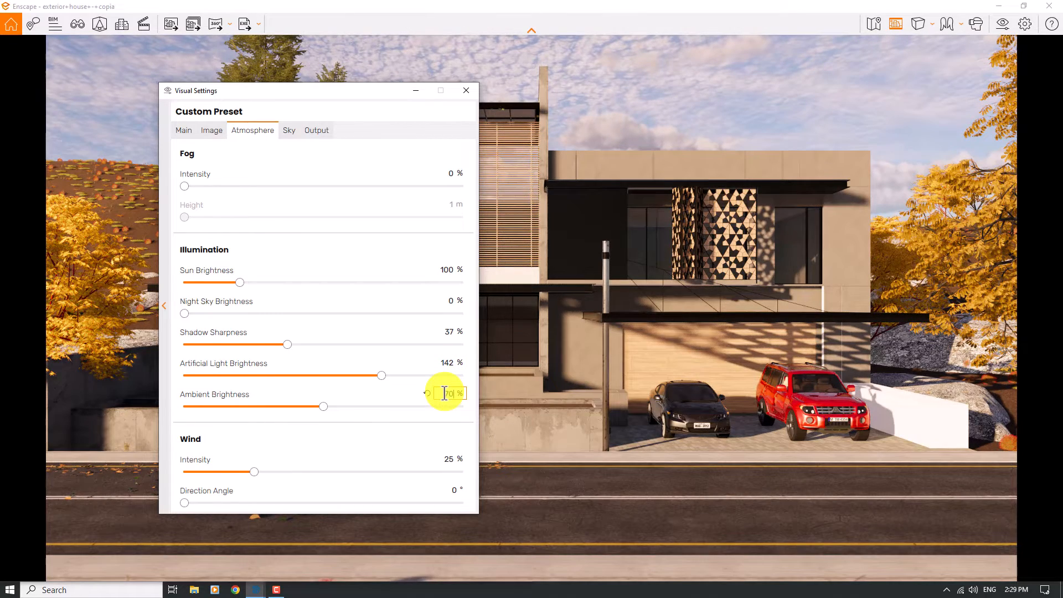
type("140")
key("Return")
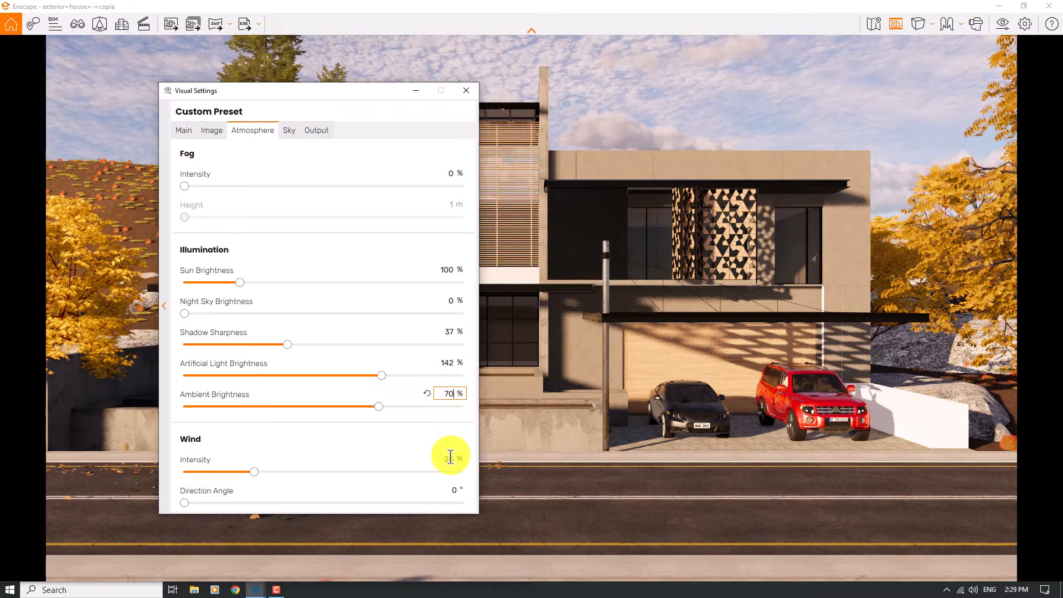
type("0")
key("Return")
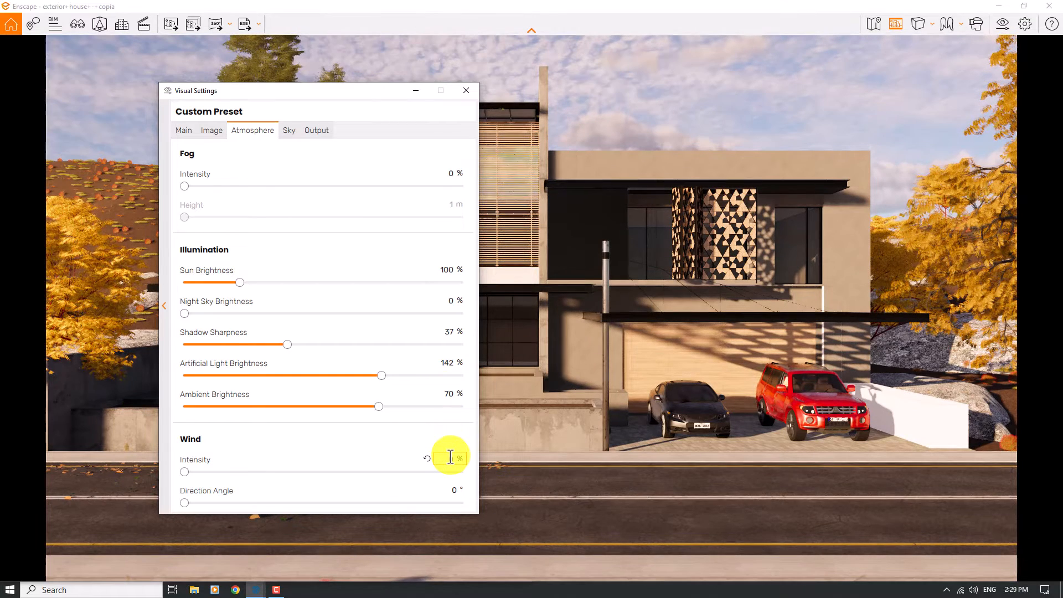
- Set the sky's horizon source to White Cubes
left_click(290, 132)
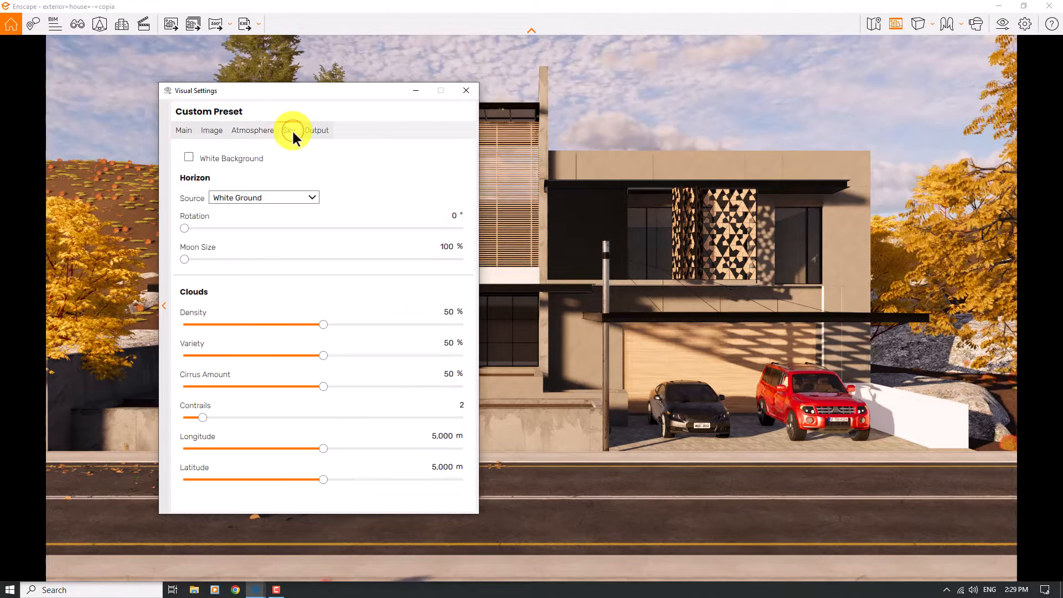
left_click(309, 196)
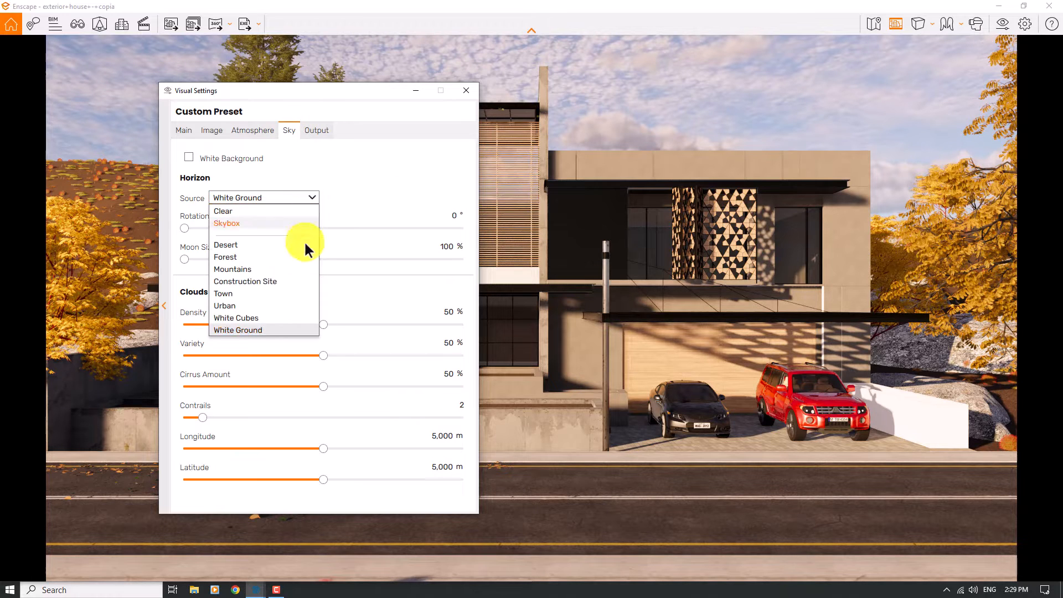
left_click(287, 316)
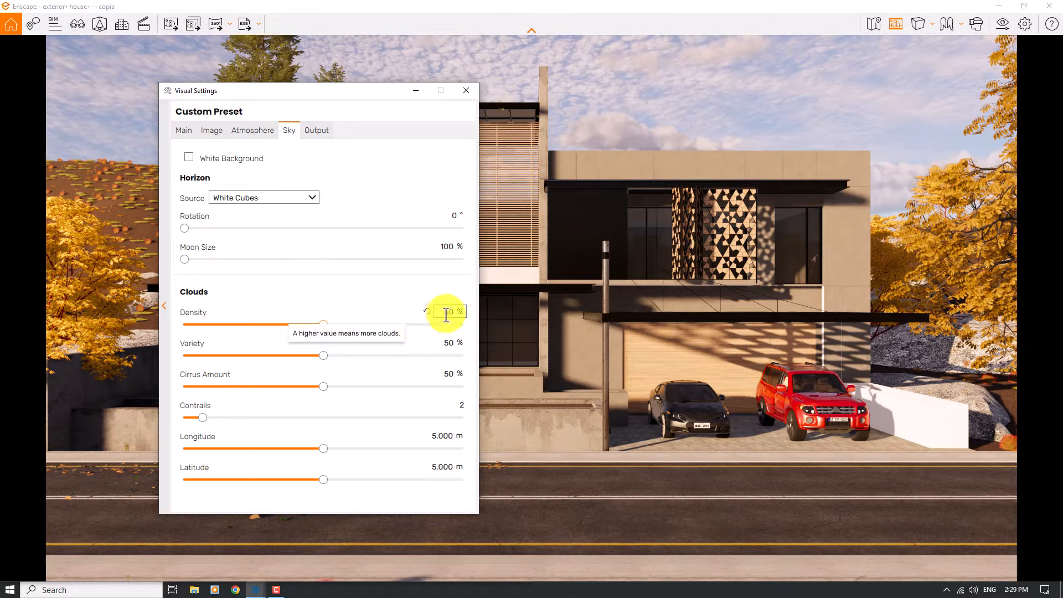
- Set the cloud density, variety and cirrus amount to 0% and the contrails to 0
double_click(447, 342)
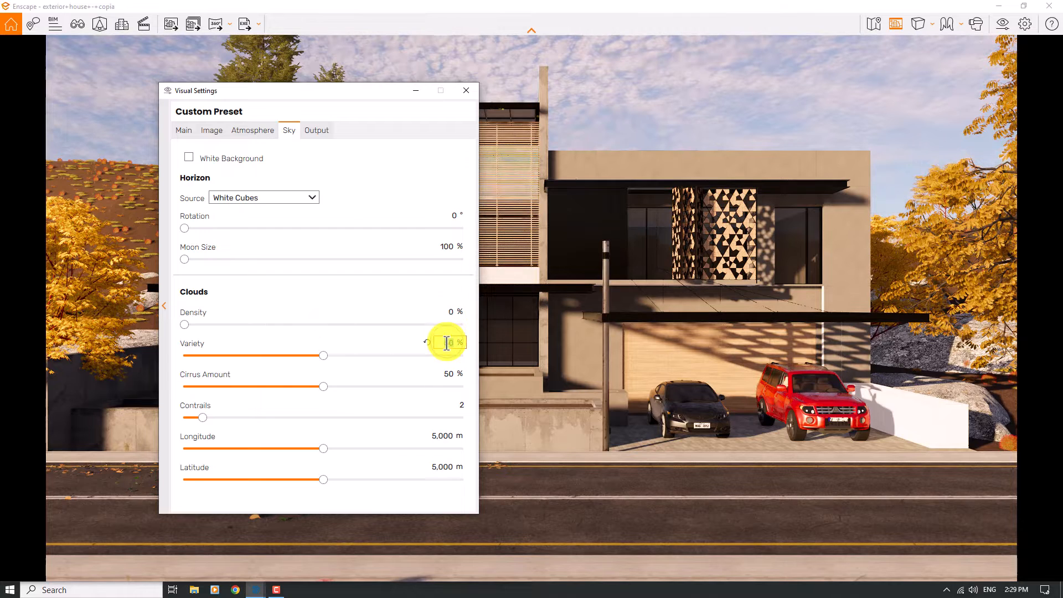
type("0")
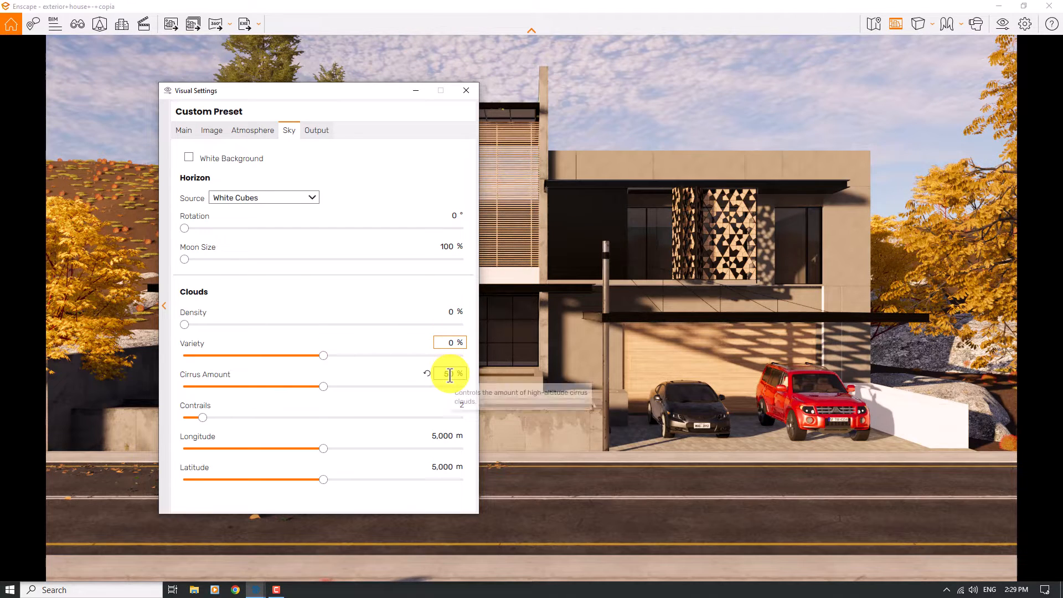
double_click(449, 375)
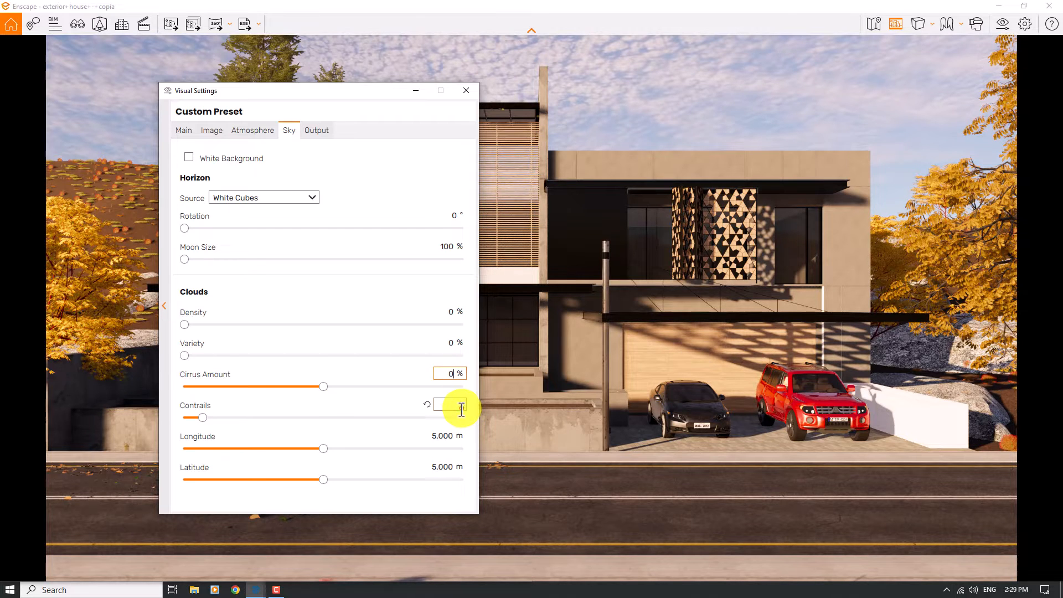
double_click(462, 409)
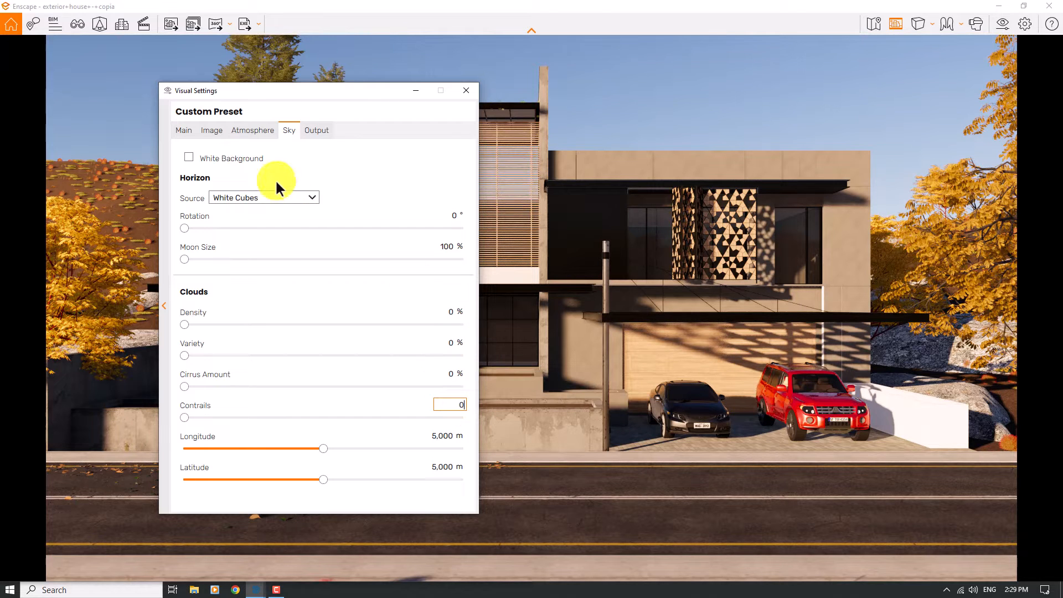
- Set the output image file format to JPEG Image (*.jpg)
left_click(308, 133)
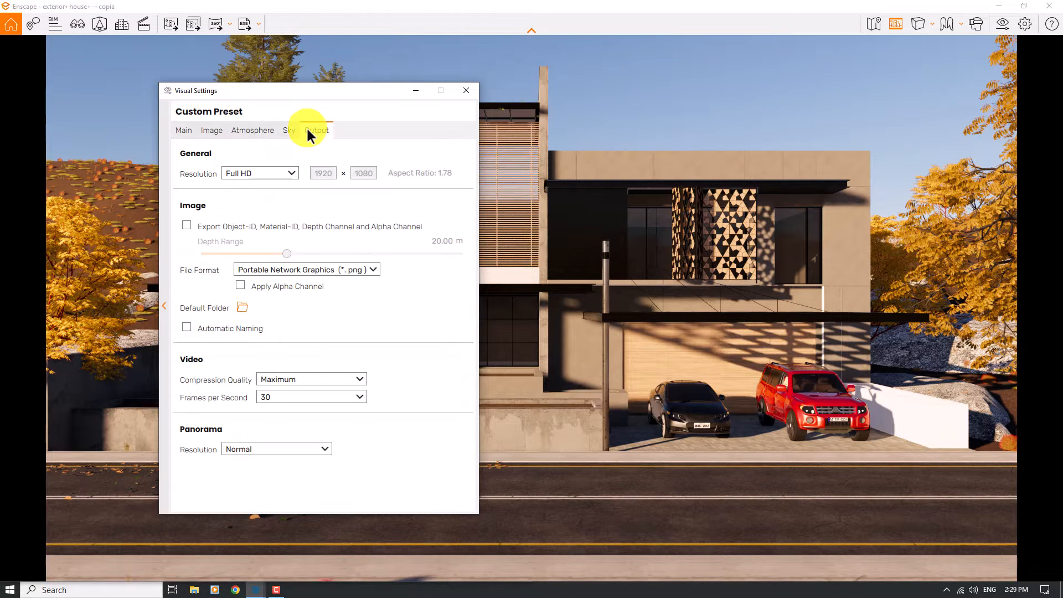
left_click(301, 269)
left_click(288, 295)
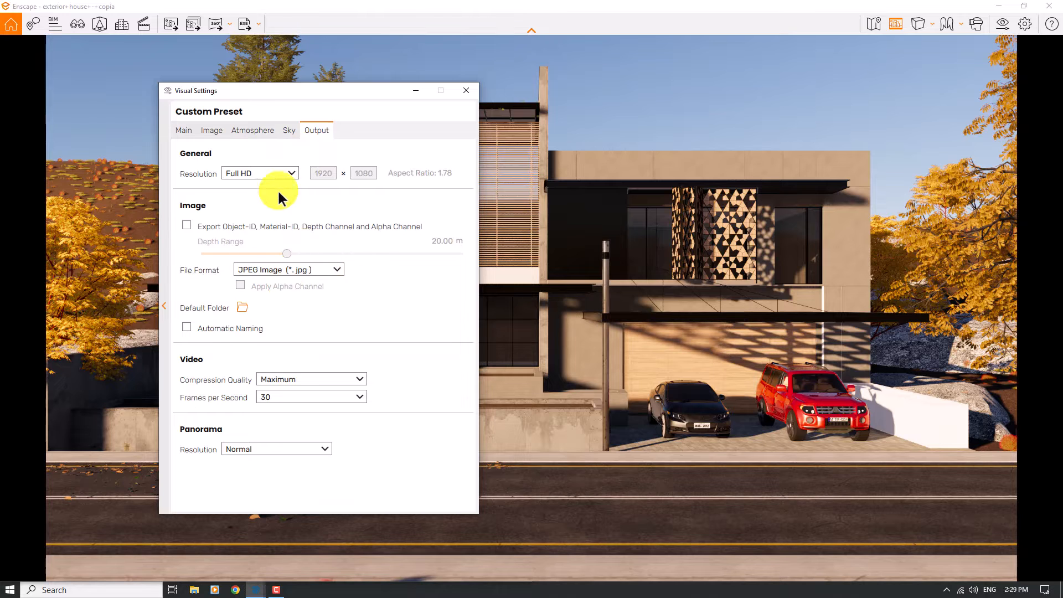
- Enable Auto Exposure for the camera and raise the exposure to slightly above the middle of its range
left_click(191, 135)
left_click(189, 275)
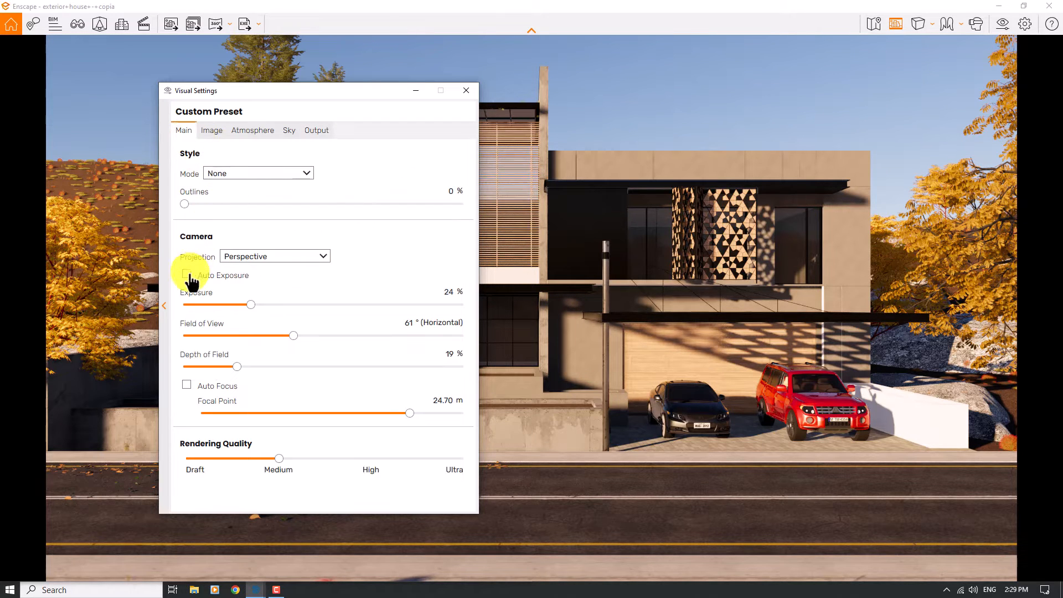
left_click_drag(251, 304, 325, 306)
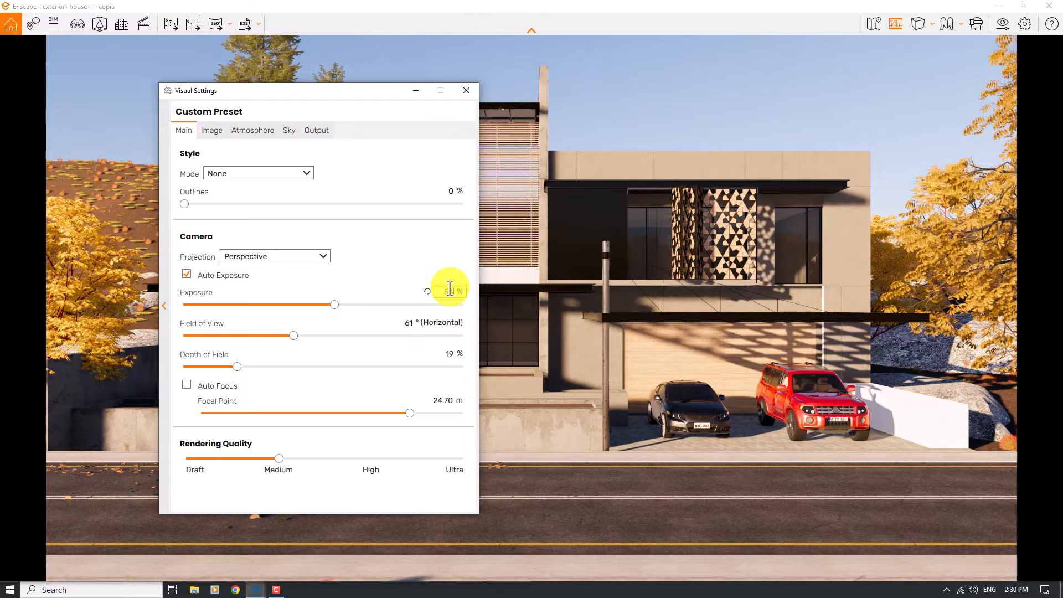
- Review the image corrections, effects and atmosphere illumination values, and close the visual settings
left_click(210, 132)
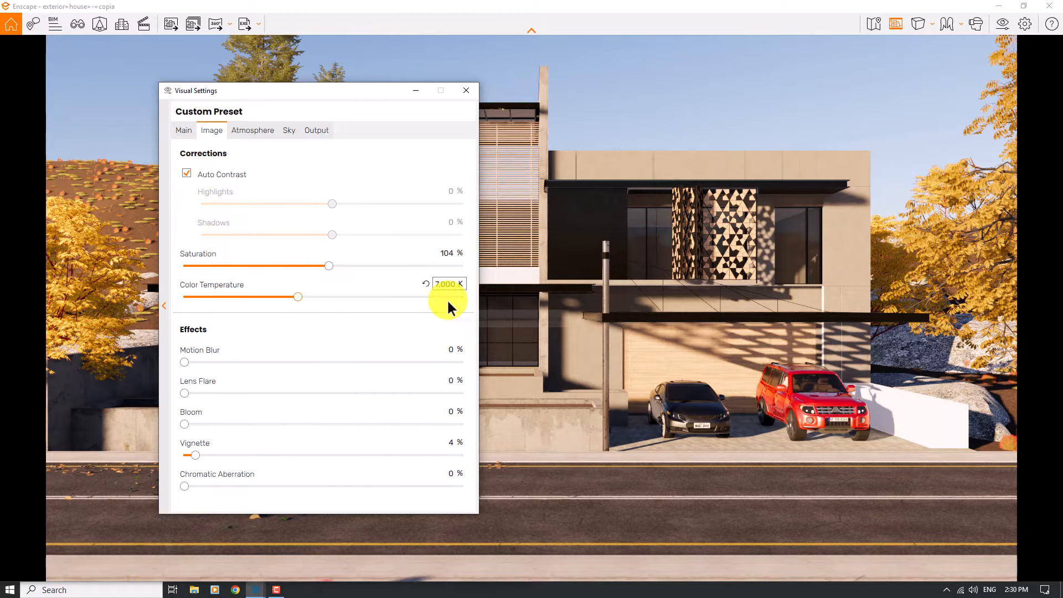
left_click(270, 130)
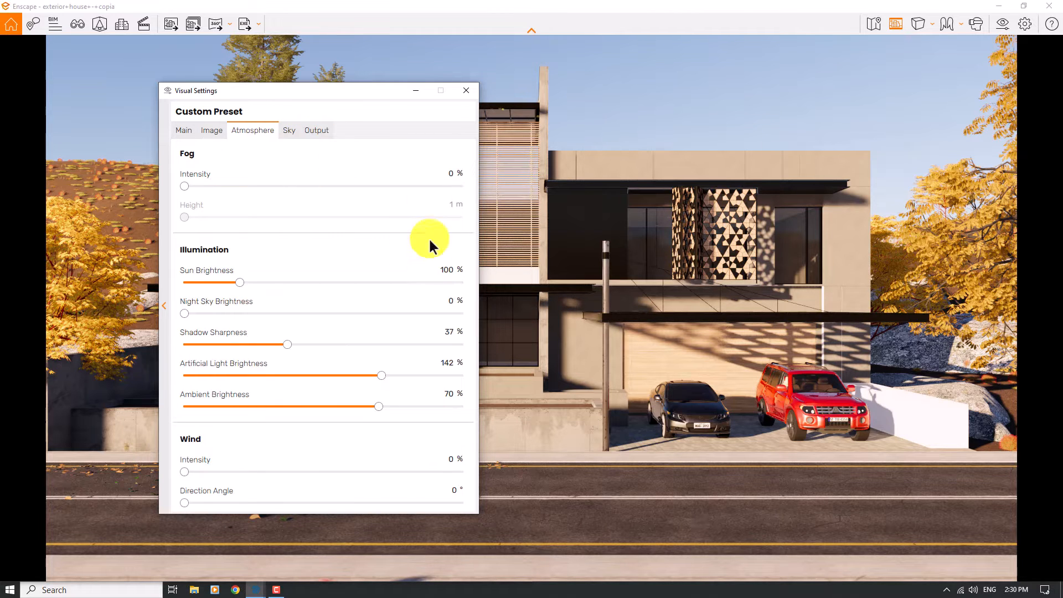
left_click(458, 92)
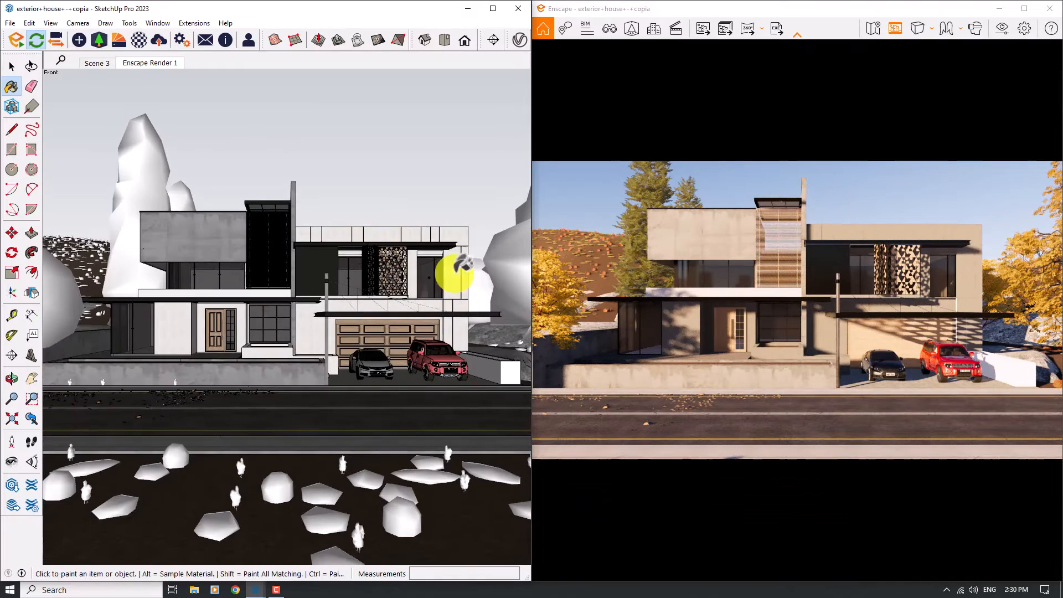
- In SketchUp, move the large tree beside the driveway about 1.03 m toward the house
left_click(12, 66)
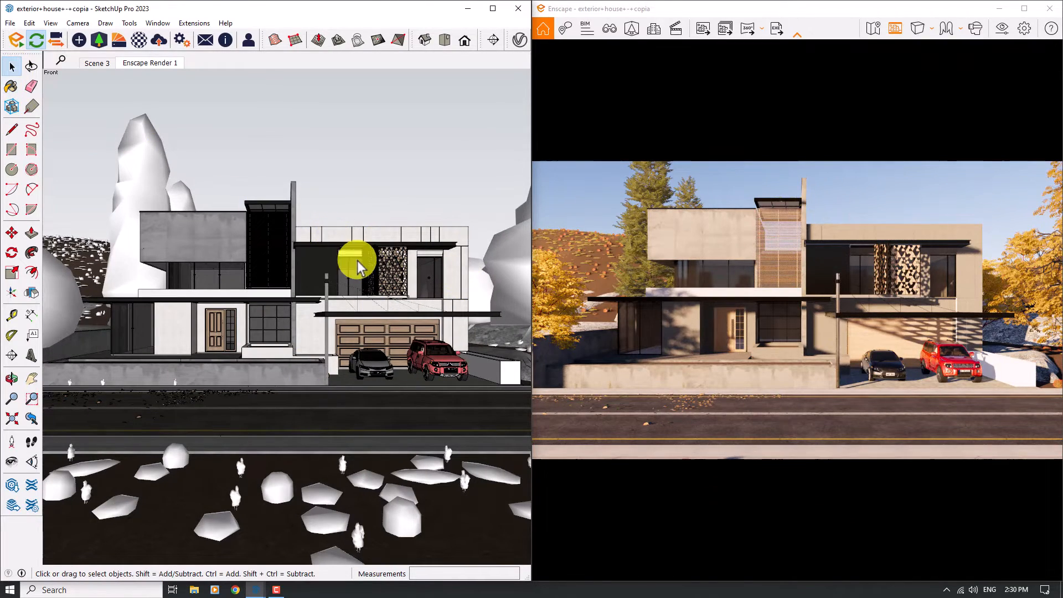
mouse_move(372, 264)
middle_mouse_down()
mouse_move(150, 249)
mouse_move(249, 343)
middle_mouse_up()
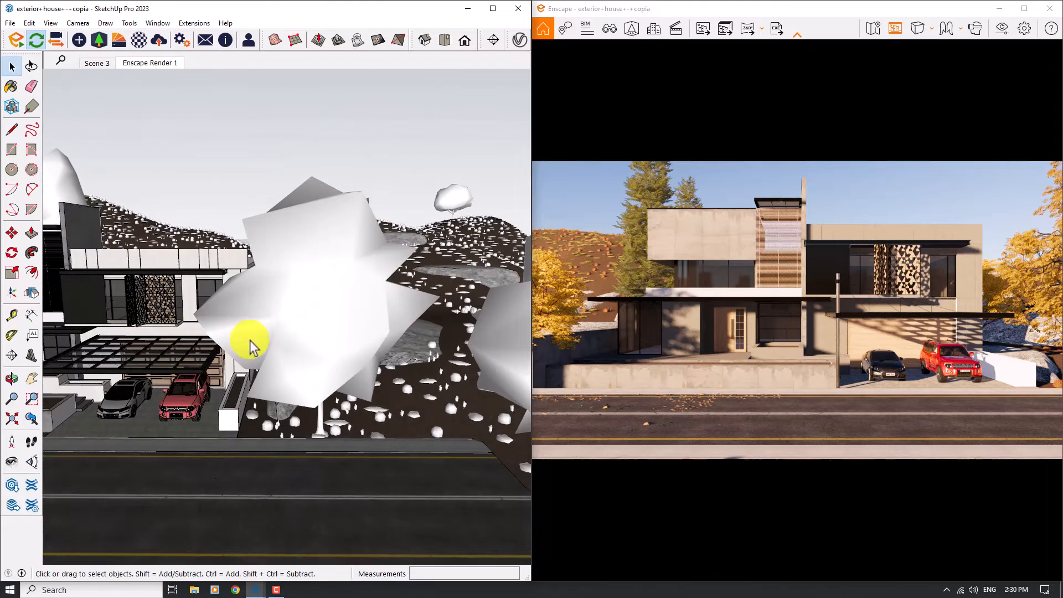
left_click(210, 377)
left_click(11, 232)
scroll(304, 465, "up", 4)
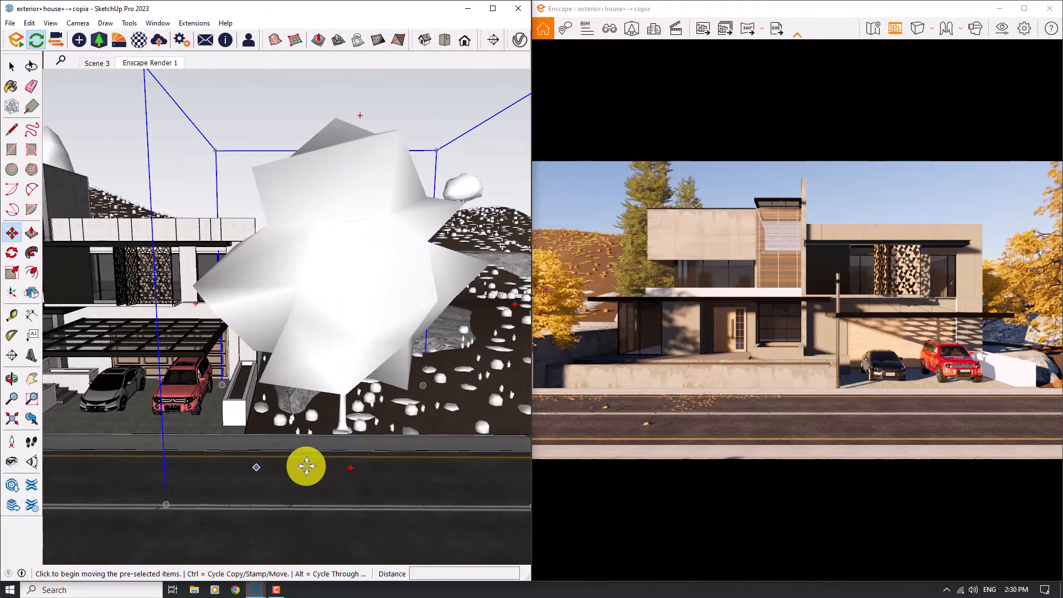
left_click(347, 468)
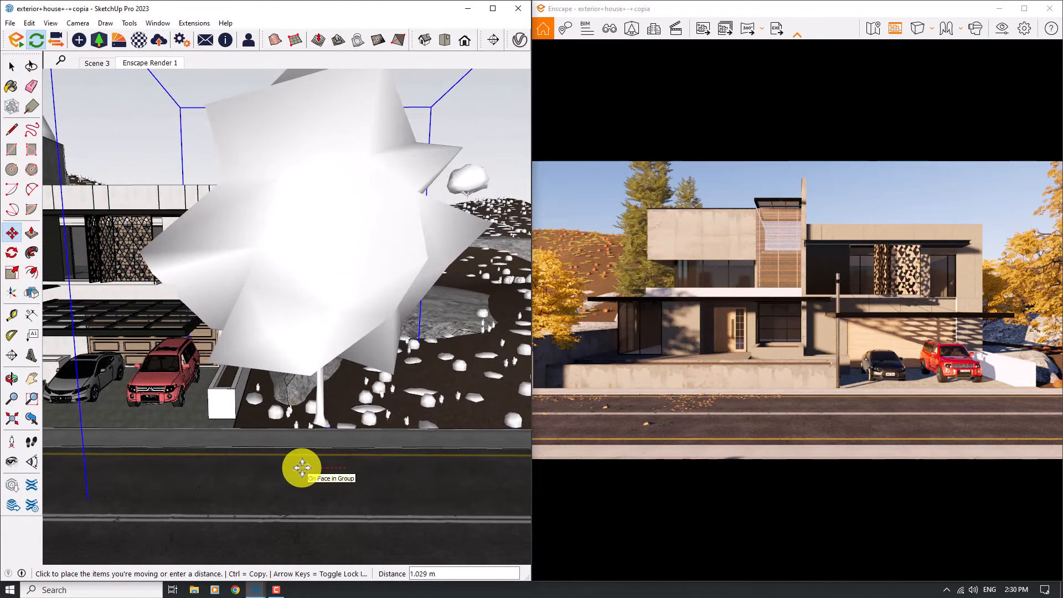
left_click(302, 468)
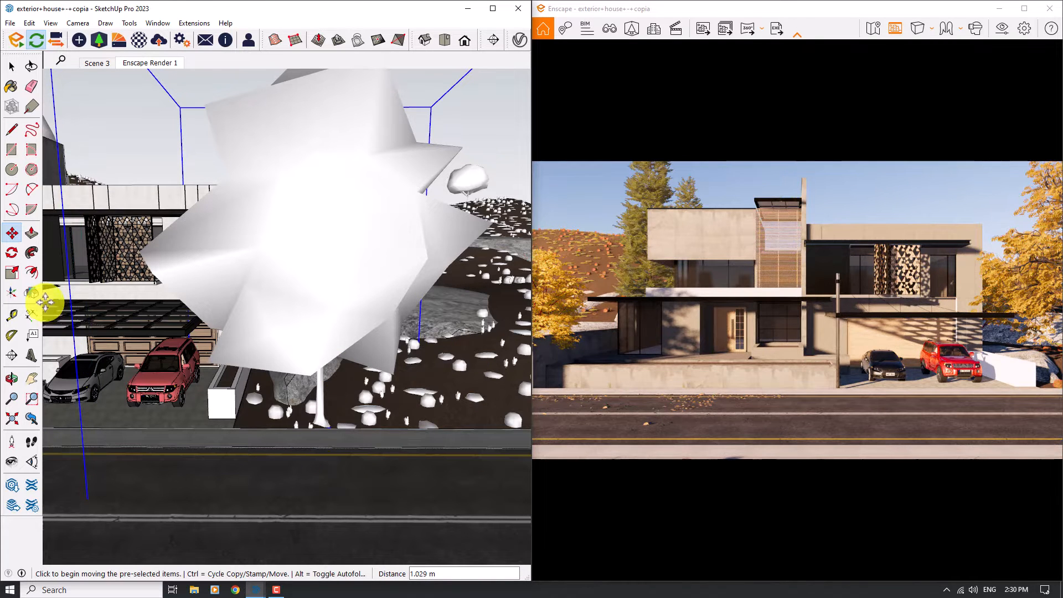
- Flip the tree beside the driveway across both its green and red planes
left_click(33, 291)
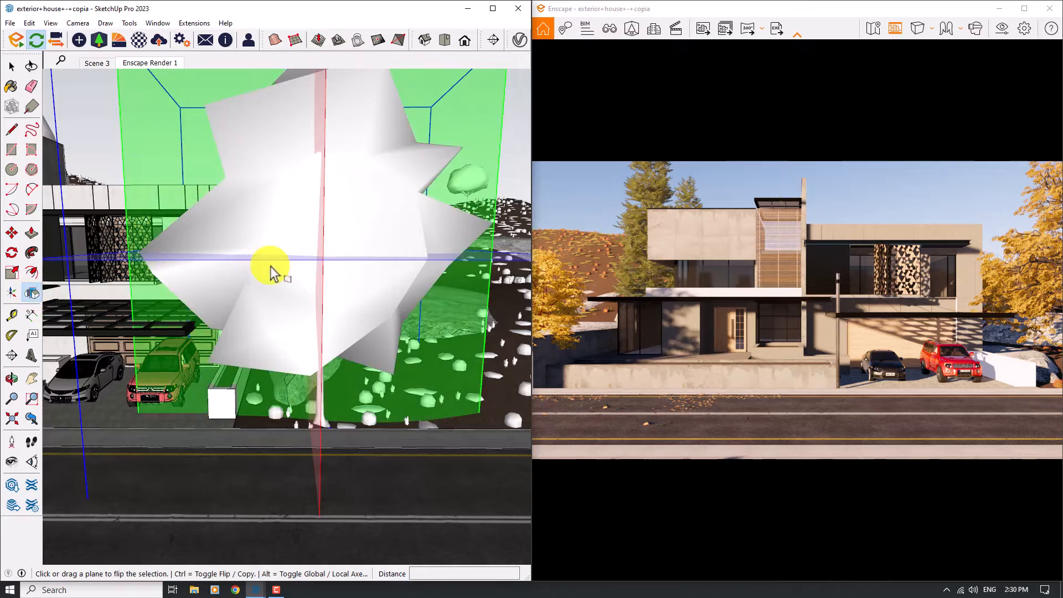
scroll(310, 282, "down", 3)
mouse_move(311, 283)
middle_mouse_down()
mouse_move(475, 325)
mouse_move(344, 244)
middle_mouse_up()
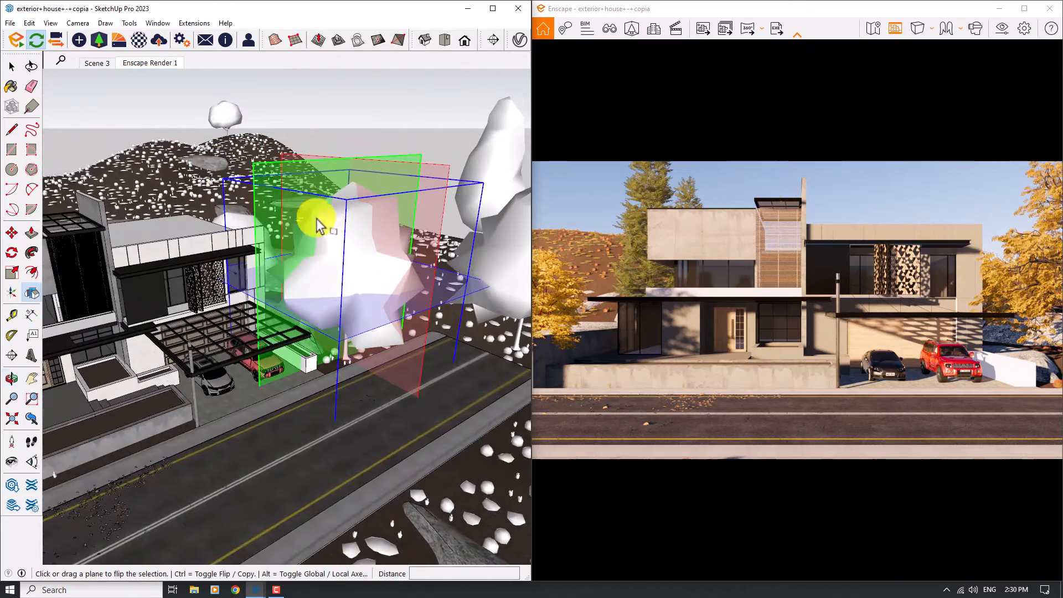
left_click(261, 168)
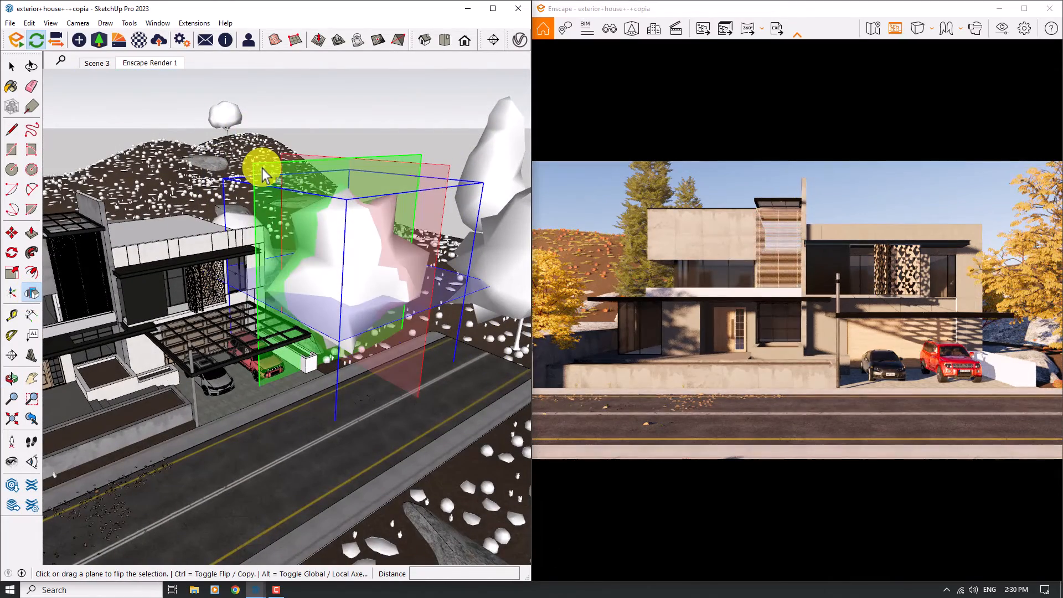
left_click(446, 177)
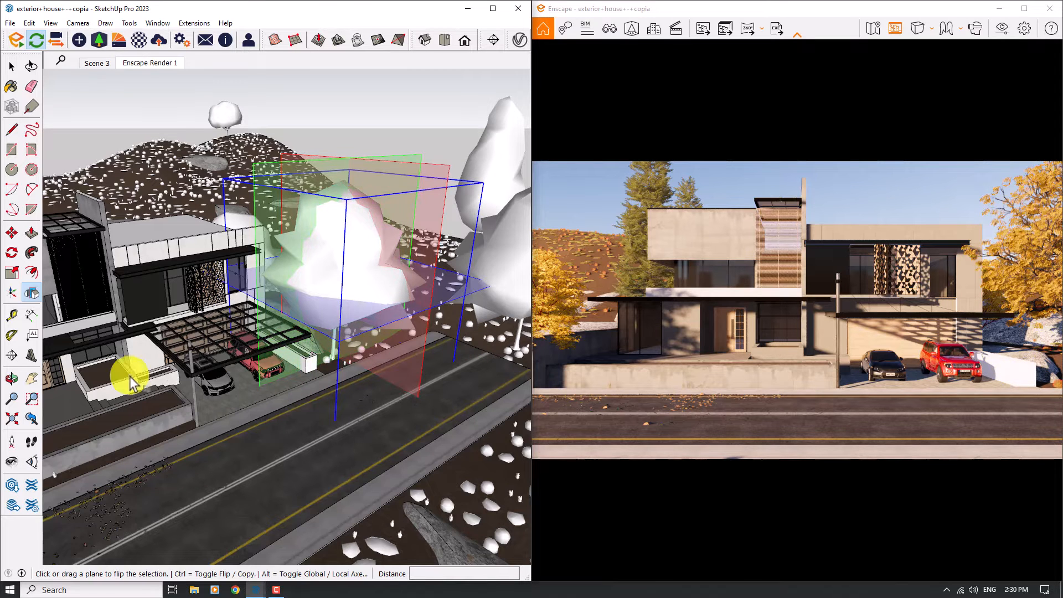
- Move the flipped tree 0.5 m away from the house
left_click(14, 233)
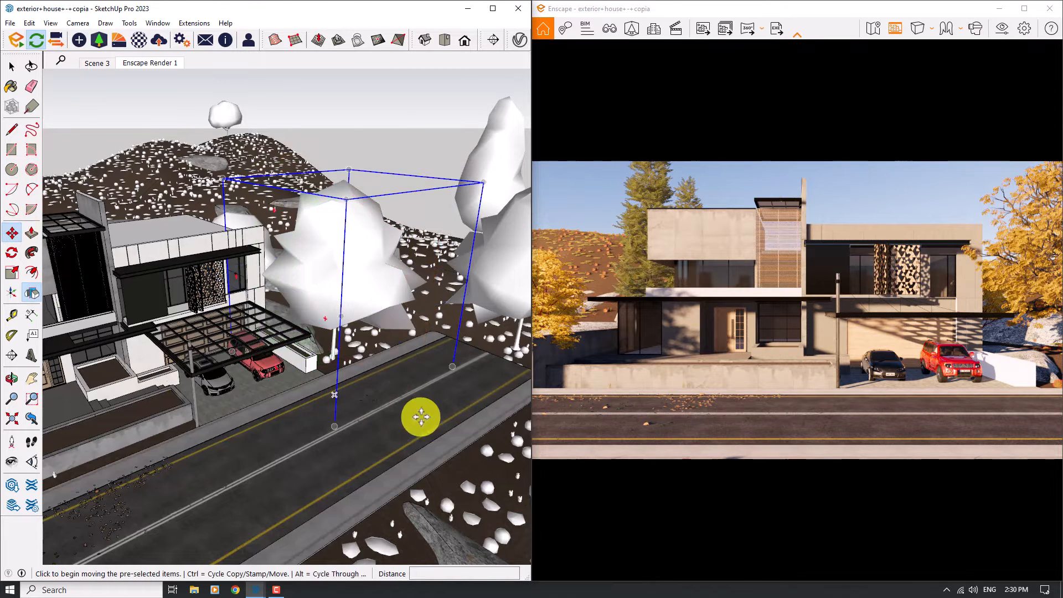
left_click(369, 409)
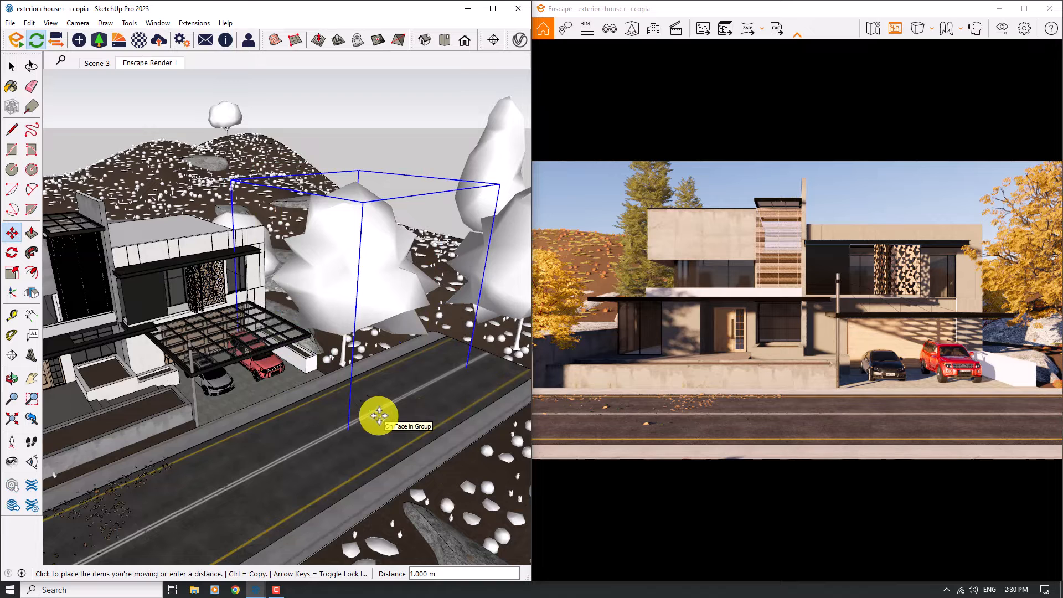
type("0.5")
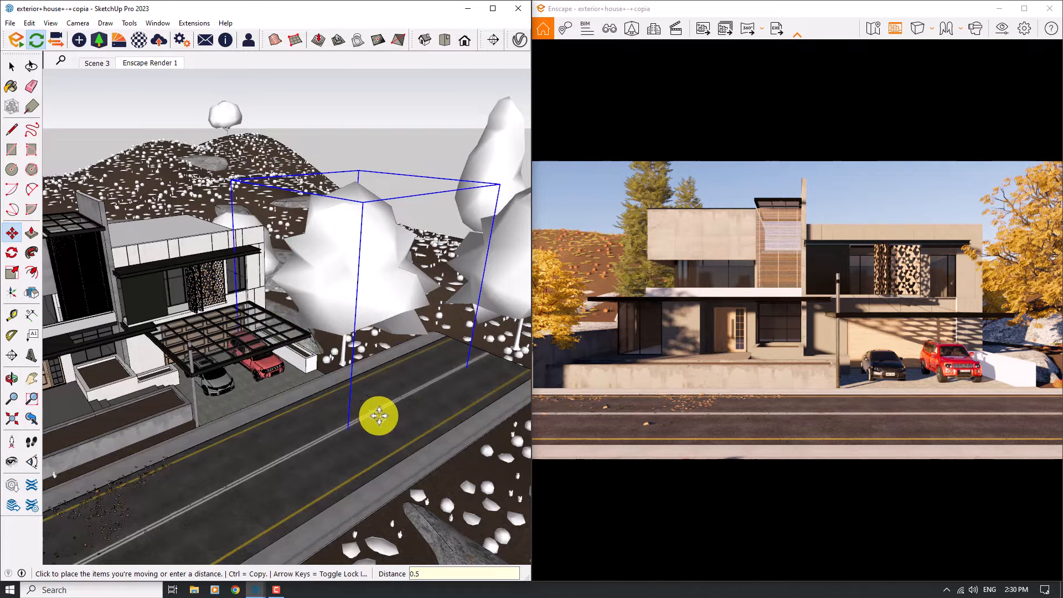
key("Return")
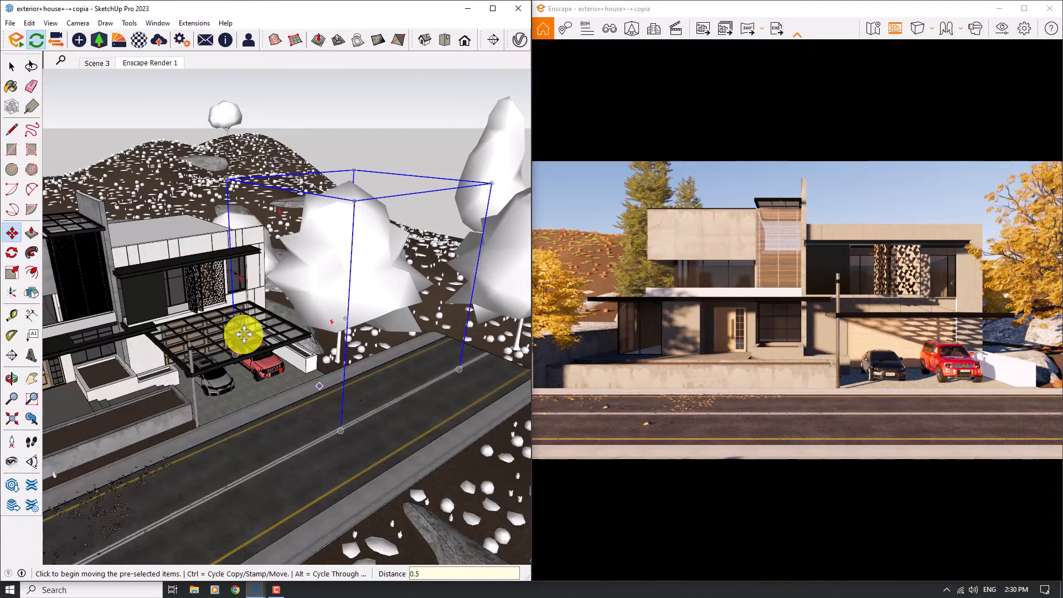
key("space")
- Copy the smaller conifer behind the house 10 m sideways as a 2x array along the rear of the building
middle_click_drag(349, 311, 261, 309)
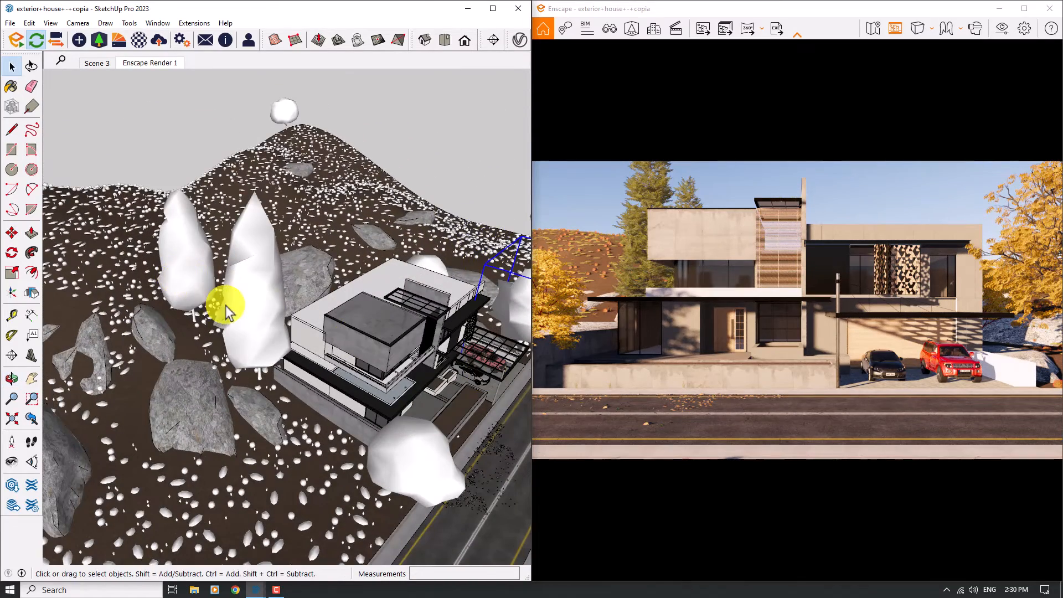
left_click(191, 297)
middle_click_drag(105, 335, 532, 340)
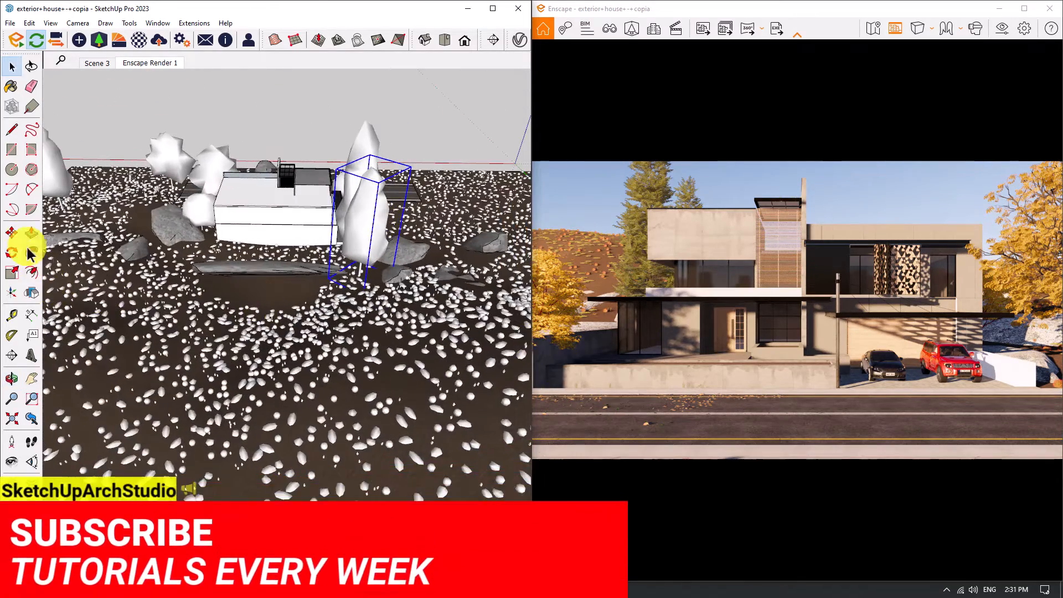
left_click(11, 232)
left_click_drag(326, 304, 241, 308)
type("10")
key("Return")
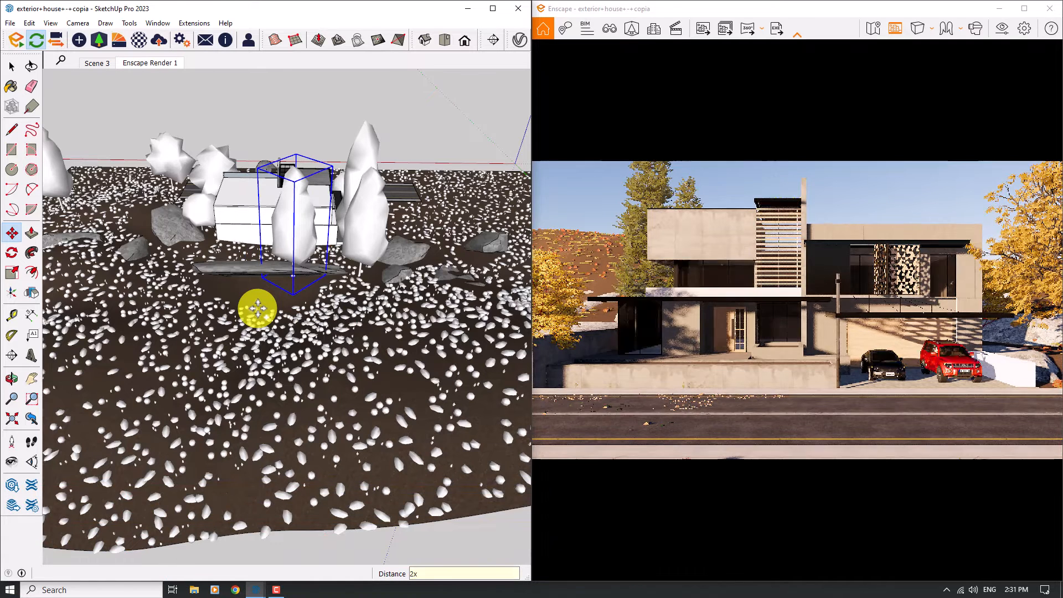
key("Return")
key("space")
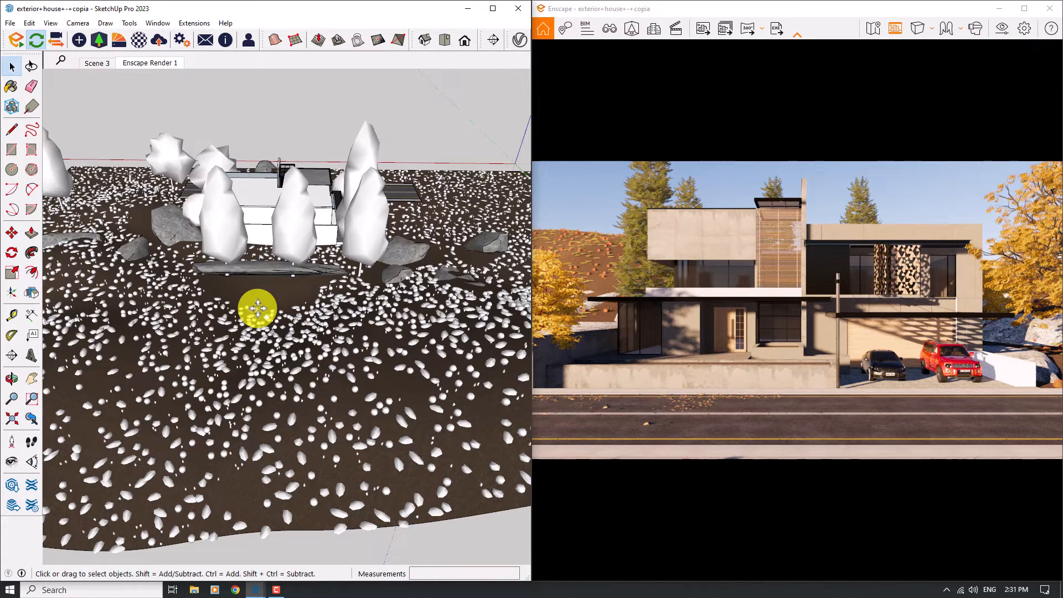
- Resize the farthest conifer copy uniformly, enlarging it by about 1.21 and shrinking it by a factor of about 0.74
left_click(237, 222)
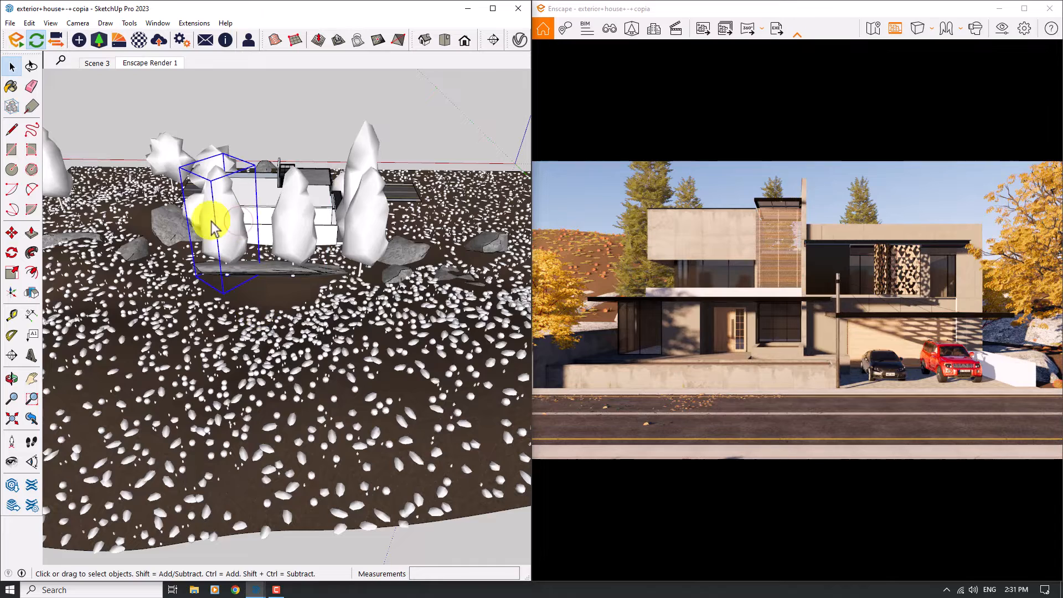
scroll(208, 221, "up", 5)
left_click(11, 272)
scroll(352, 343, "down", 4)
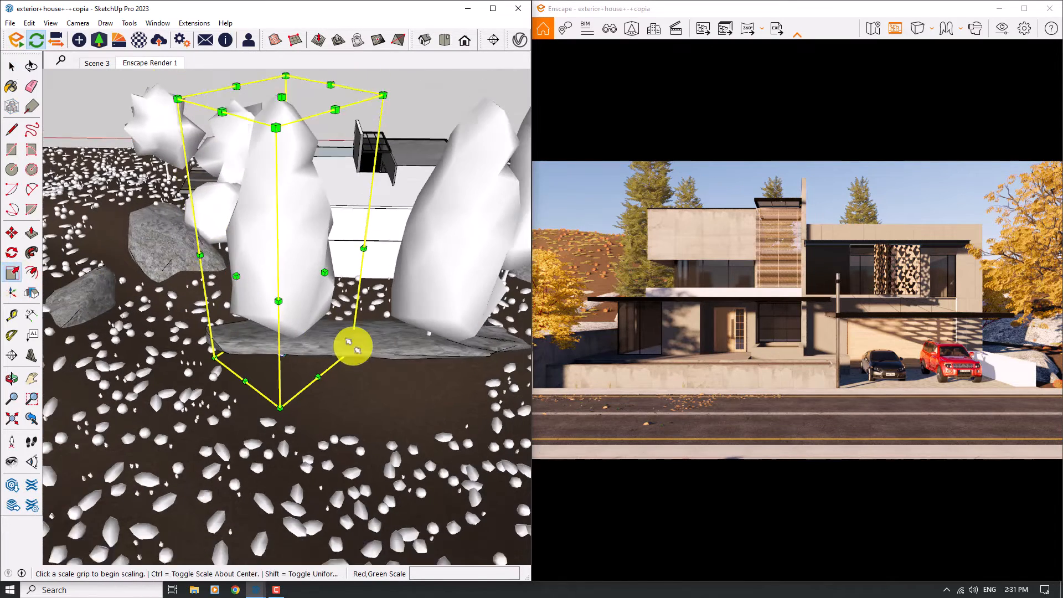
left_click_drag(230, 173, 188, 121)
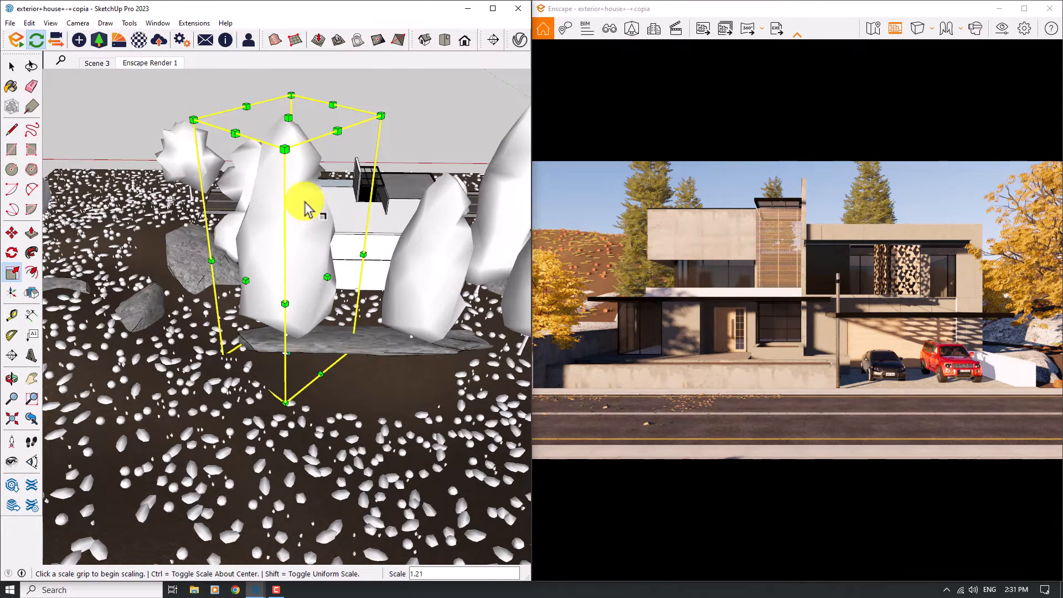
left_click_drag(284, 149, 293, 219)
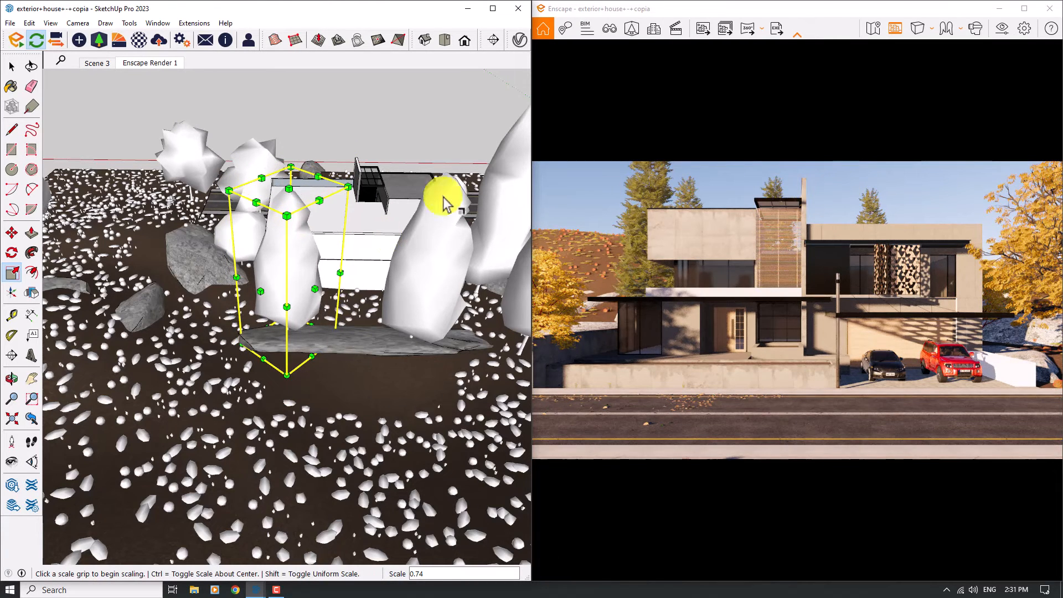
- Scale the neighbouring conifer behind the house down uniformly by a factor of about 0.86
left_click(12, 67)
left_click(448, 285)
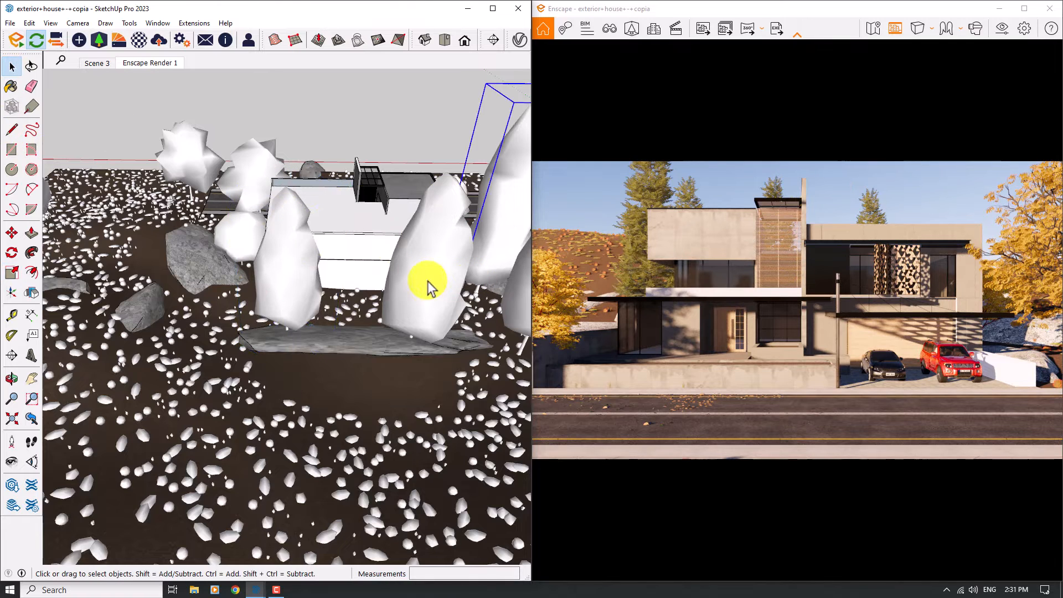
left_click(12, 273)
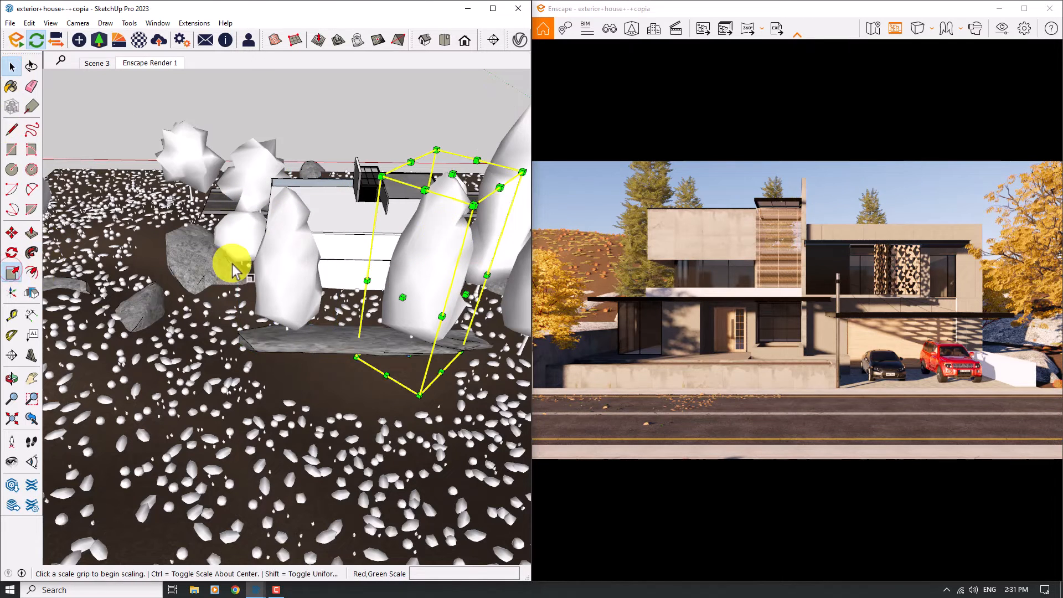
left_click(474, 205)
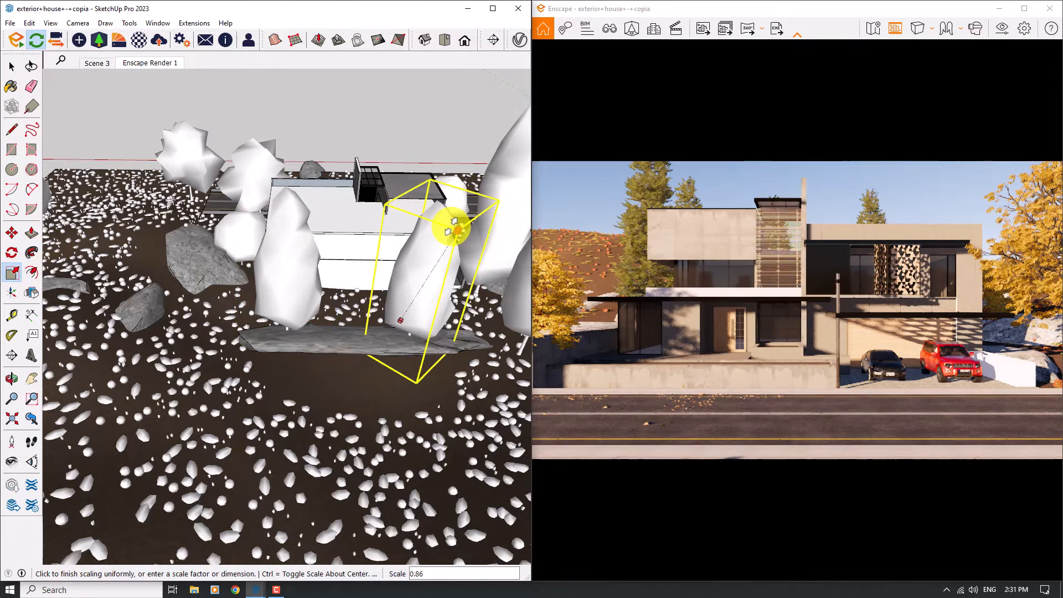
left_click(452, 226)
key("space")
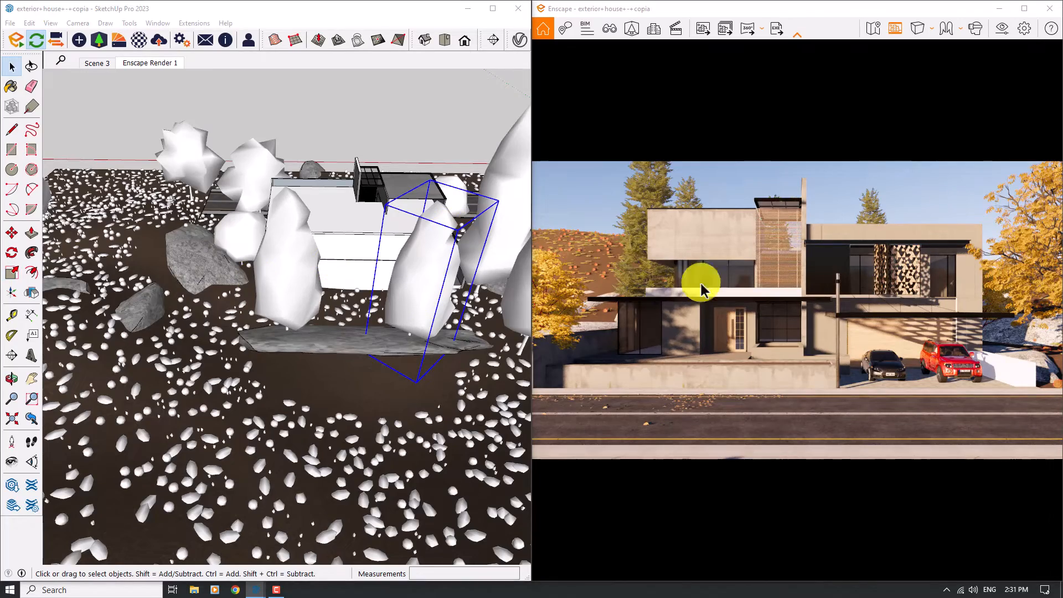
- In the maximized Enscape window, edit the Enscape Render 1 view, setting the camera pitch to 8° and its Y position to 2.8
left_click(1024, 8)
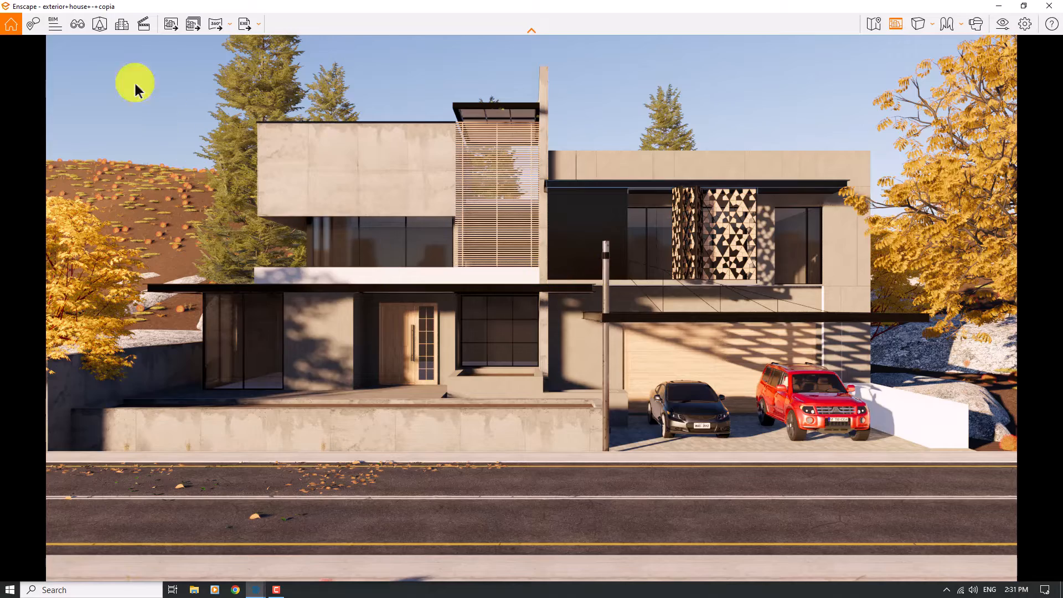
left_click(81, 25)
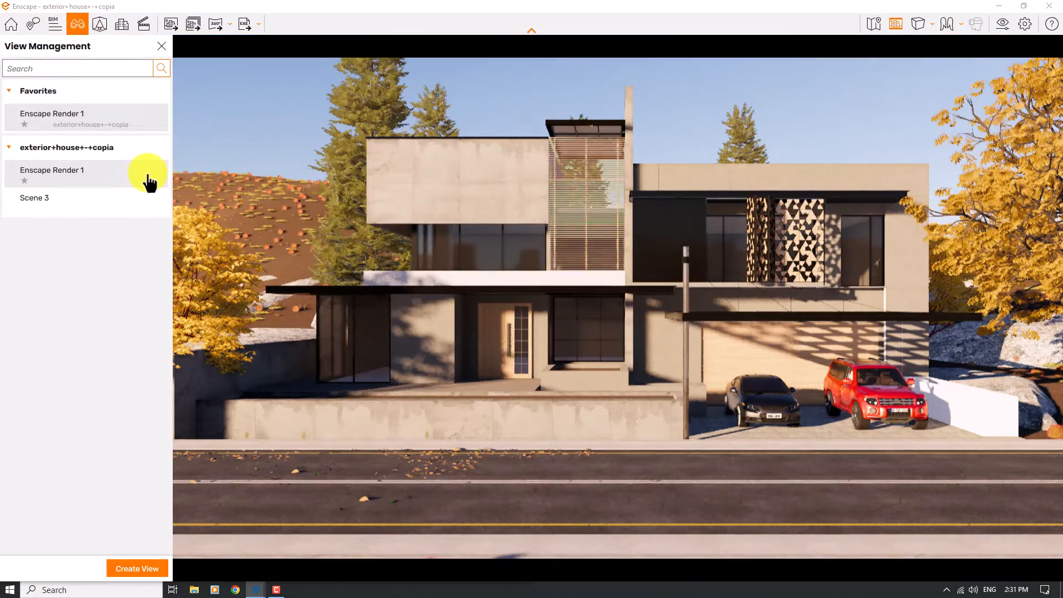
left_click(155, 178)
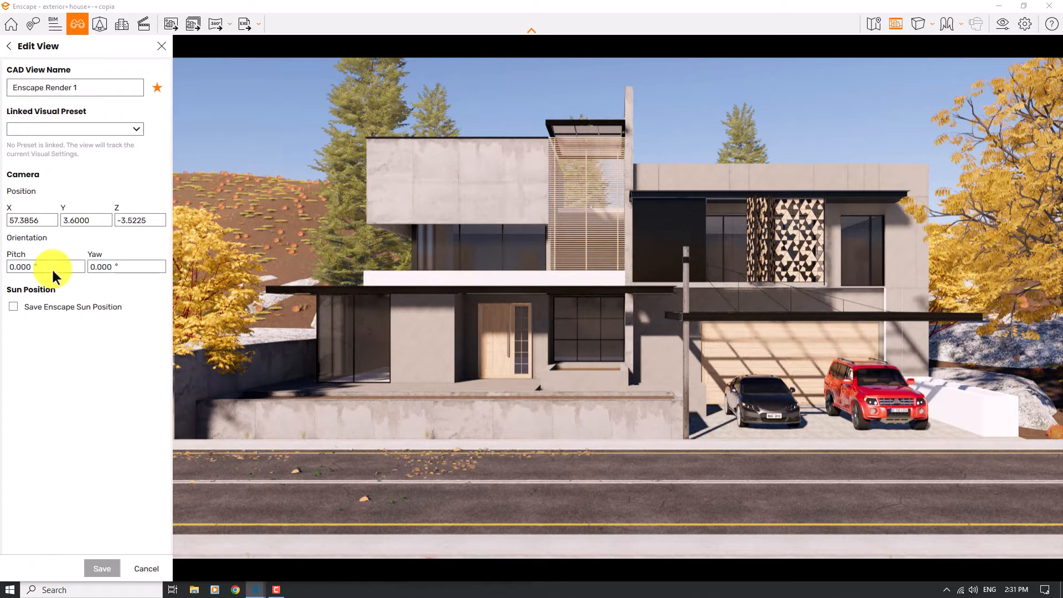
left_click(28, 270)
type("8")
key("Return")
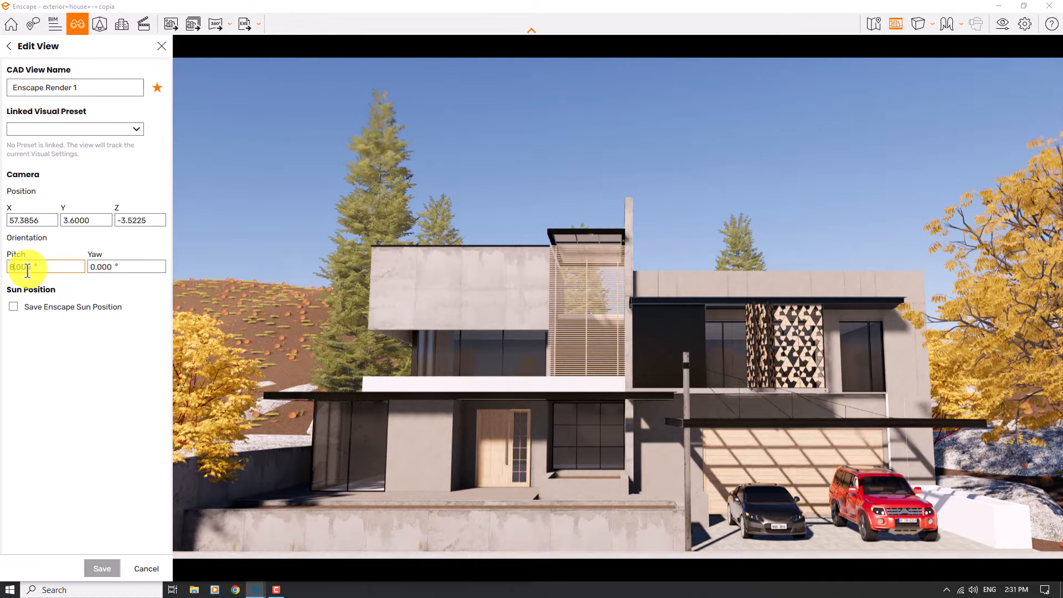
left_click(81, 222)
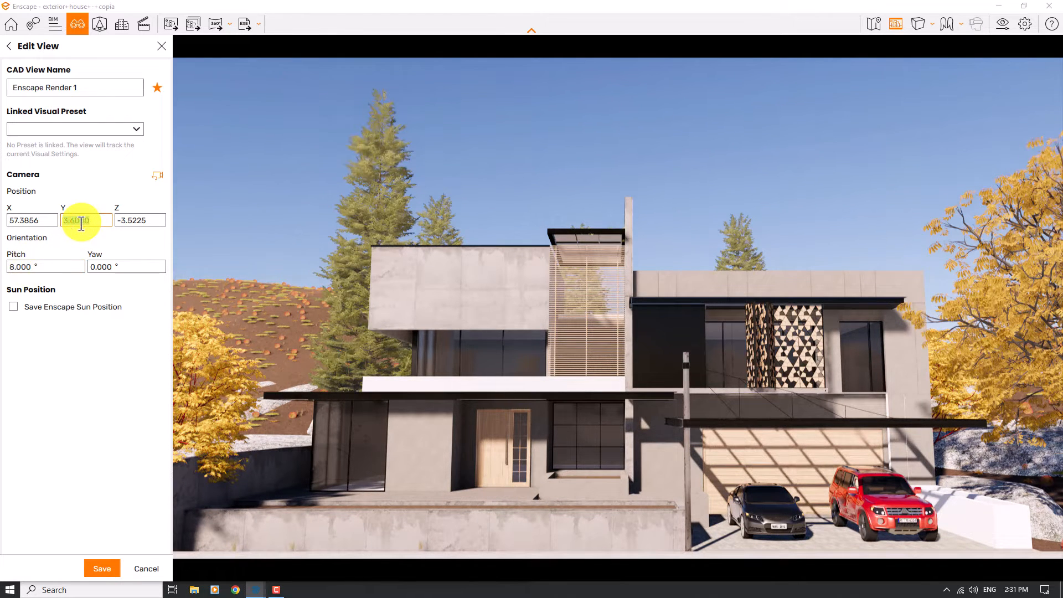
type("2.8")
key("Return")
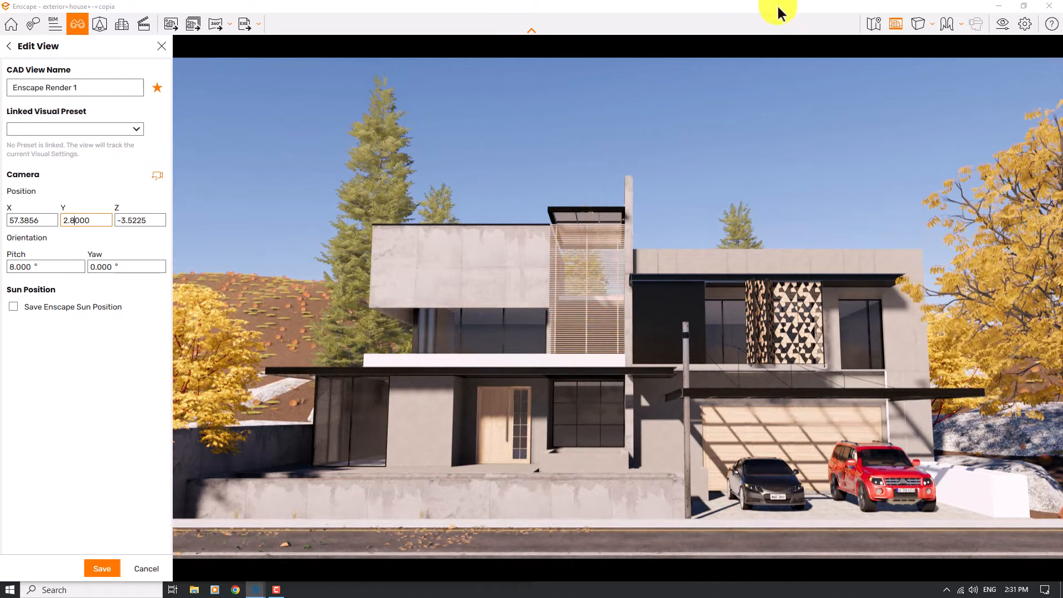
- Switch the camera projection to Two-Point and save the changes to the Enscape Render 1 view
left_click(919, 25)
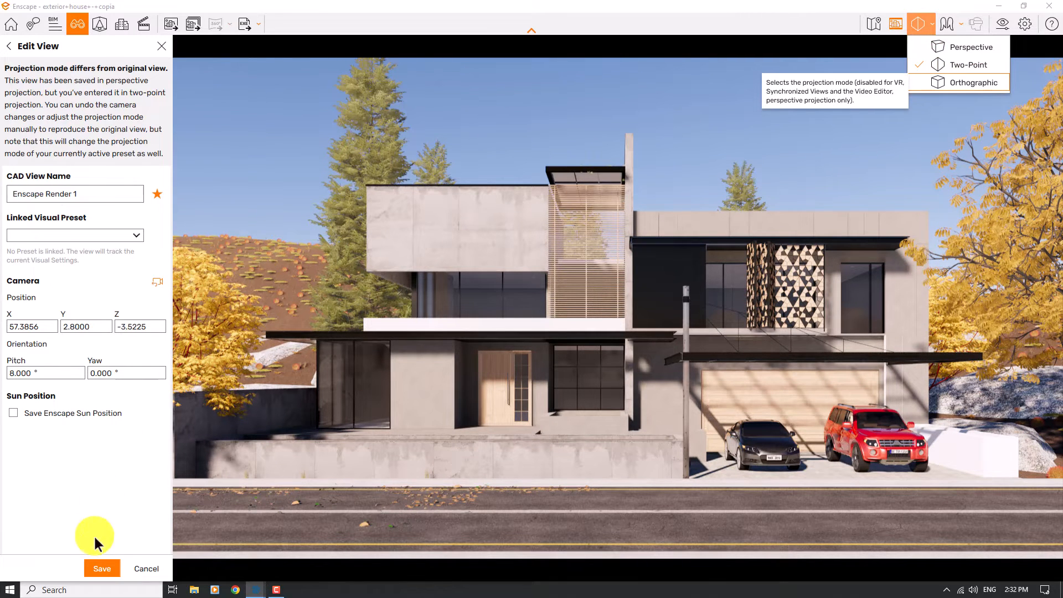
left_click(102, 569)
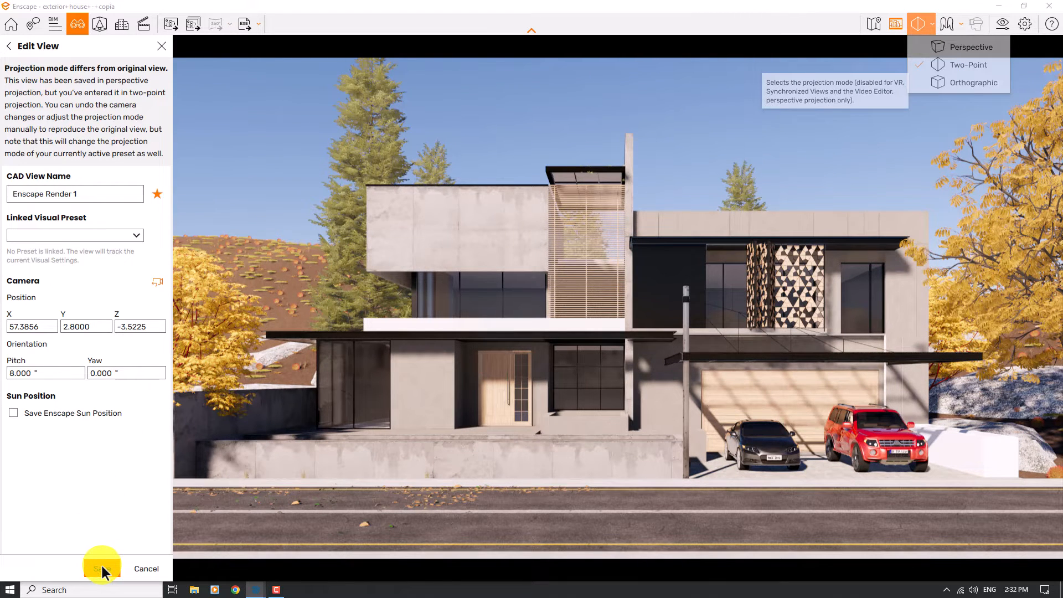
left_click(161, 46)
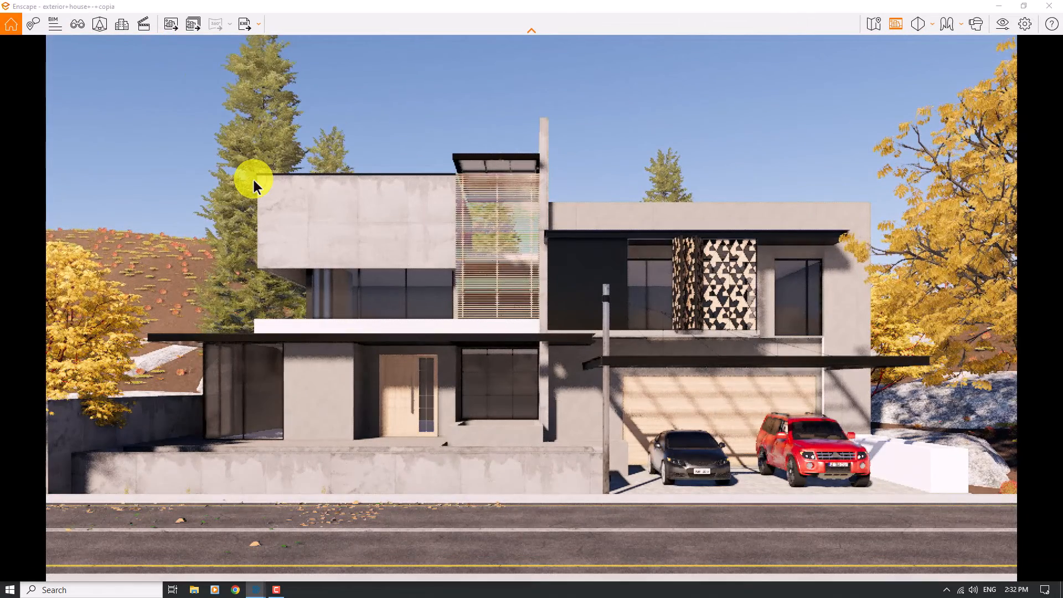
- Shift the time of day so warm, low sunlight casts tree shadows across the garage side of the facade
right_click_drag(252, 178, 252, 181, "shift")
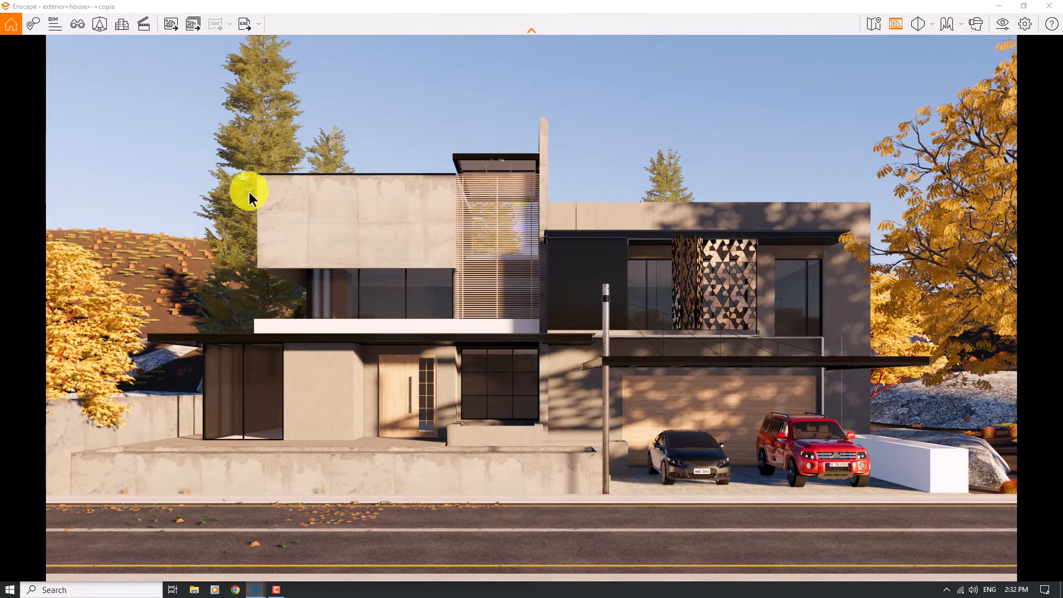
- Filter the Enscape asset library to people assets tagged Walking
left_click(101, 24)
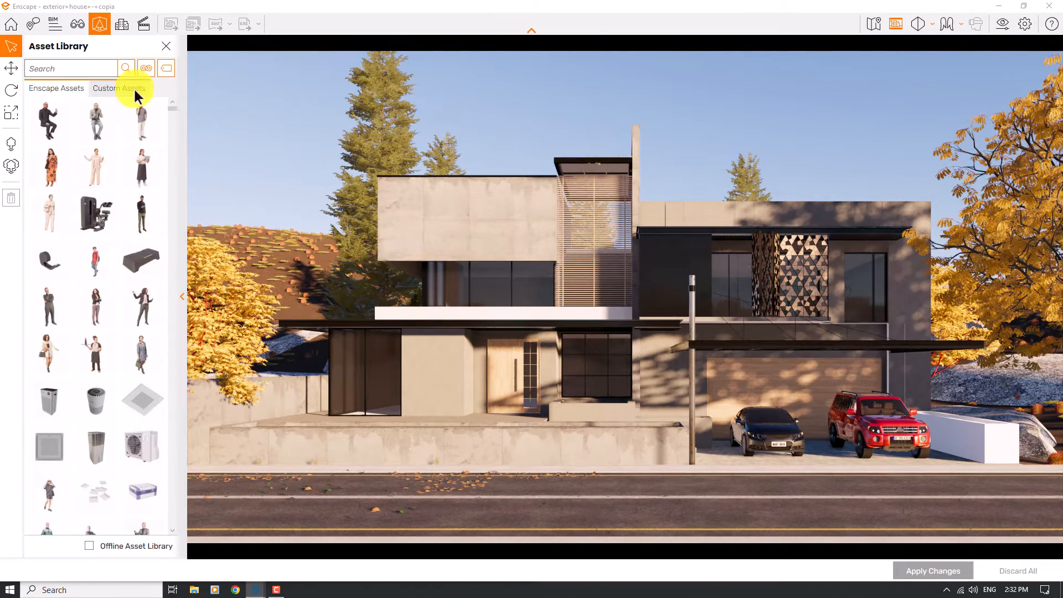
left_click(146, 72)
left_click(160, 232)
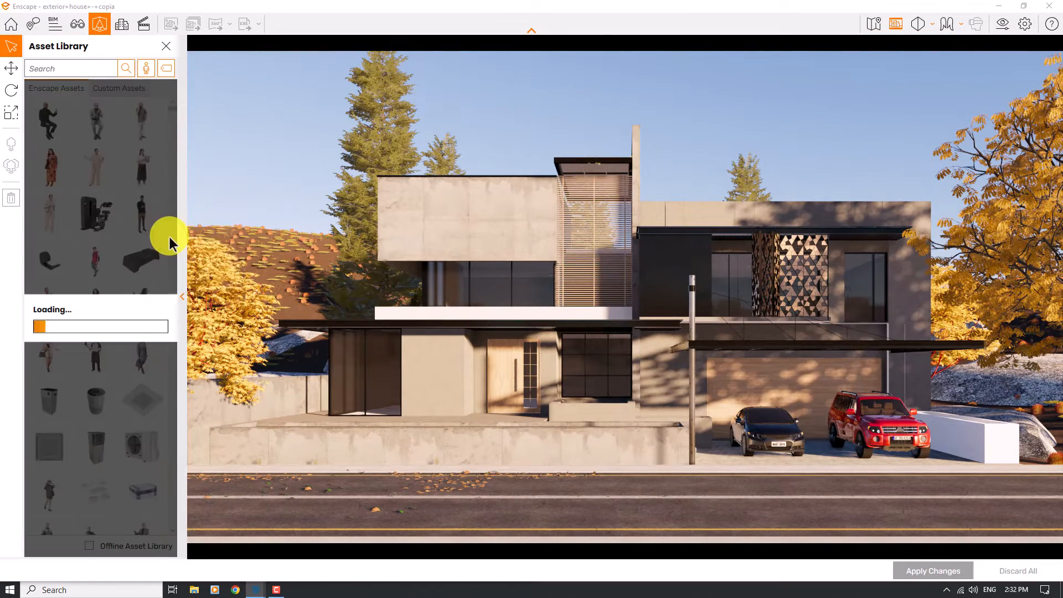
left_click(161, 68)
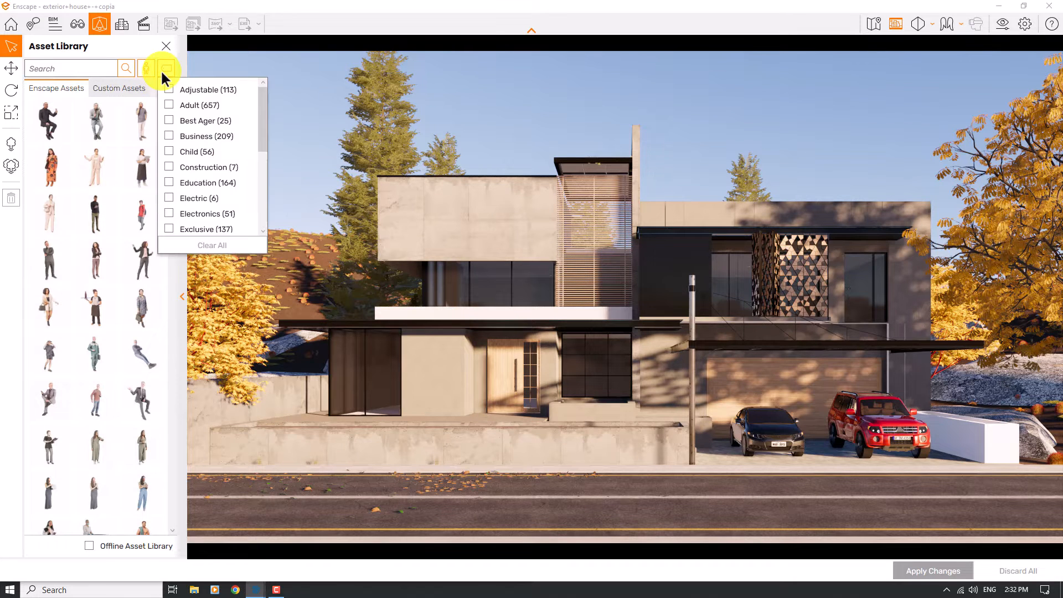
scroll(170, 205, "down", 3)
left_click(169, 225)
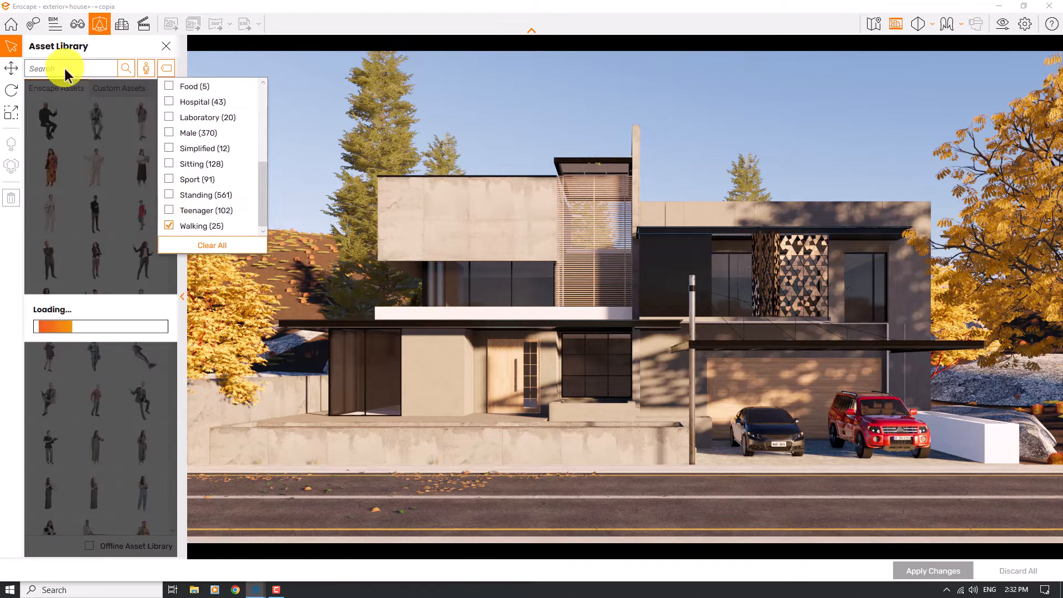
left_click(82, 47)
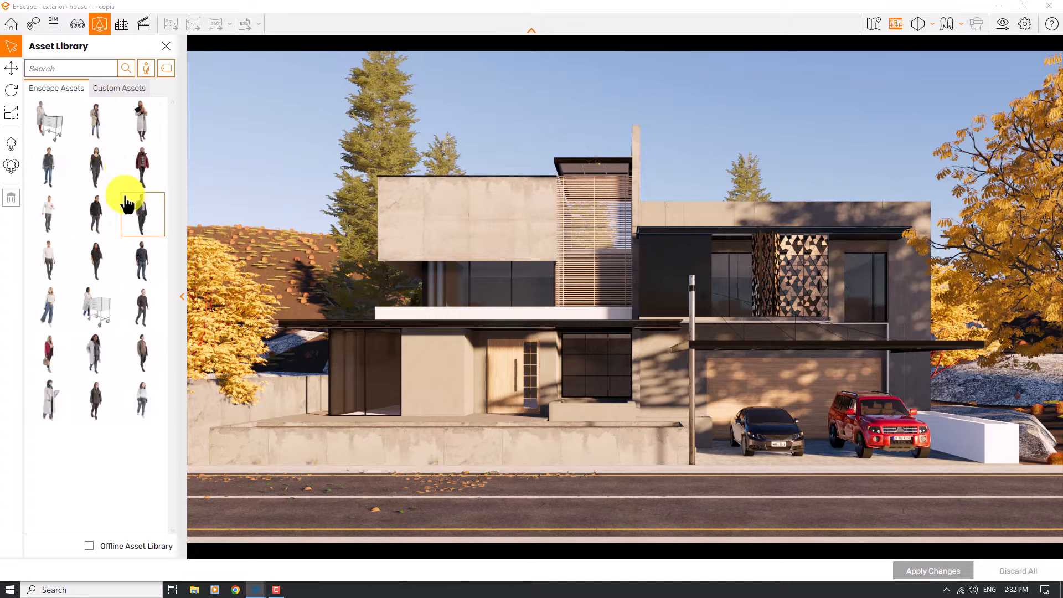
- Place the walking woman in a white top on the sidewalk by the front wall, rotate her 78.5° about Y and apply the changes
left_click(71, 322)
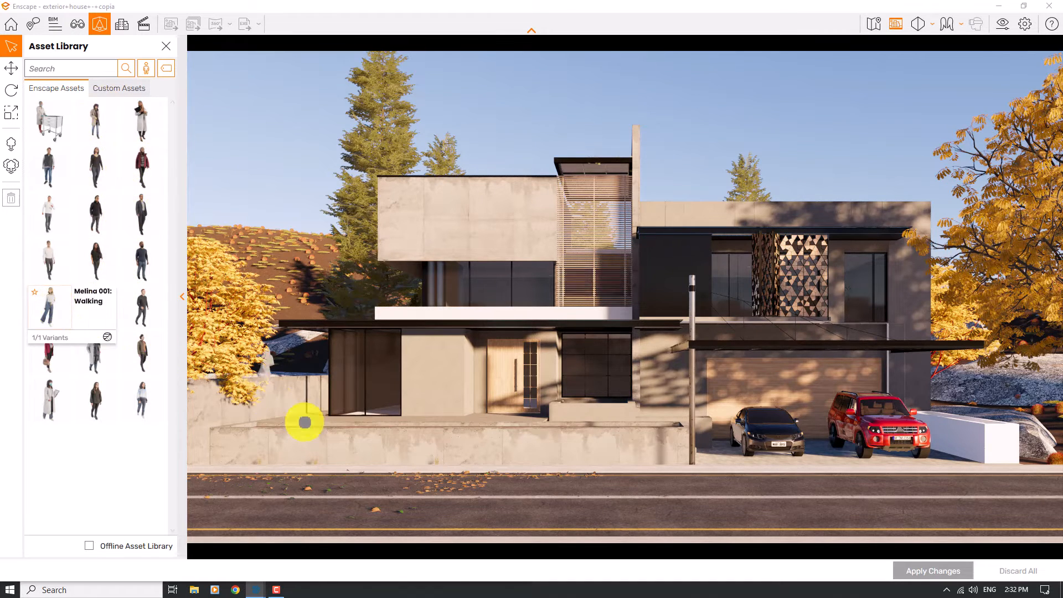
left_click(391, 468)
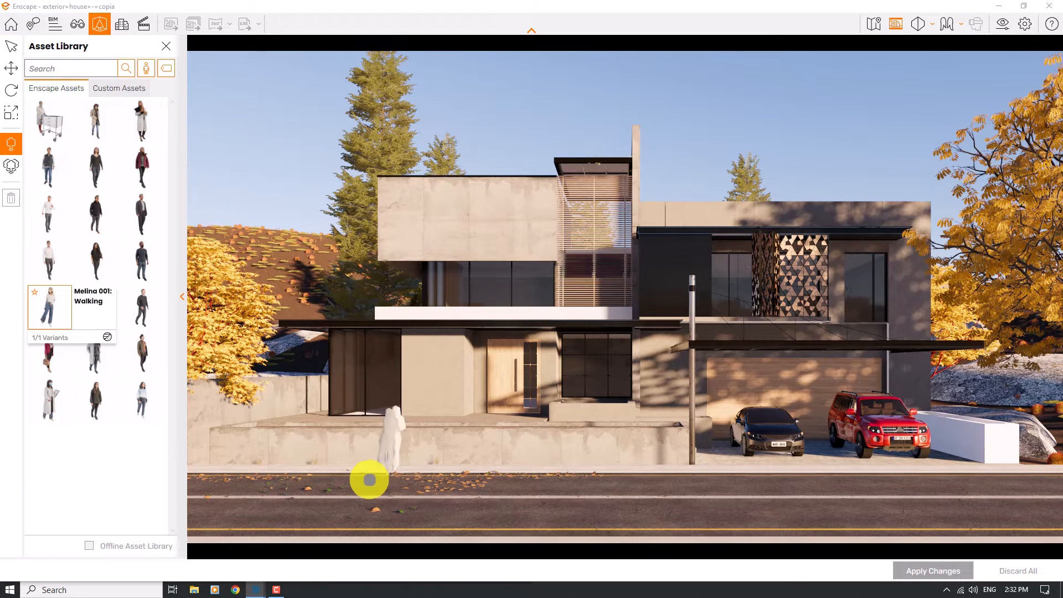
left_click(11, 50)
left_click(393, 426)
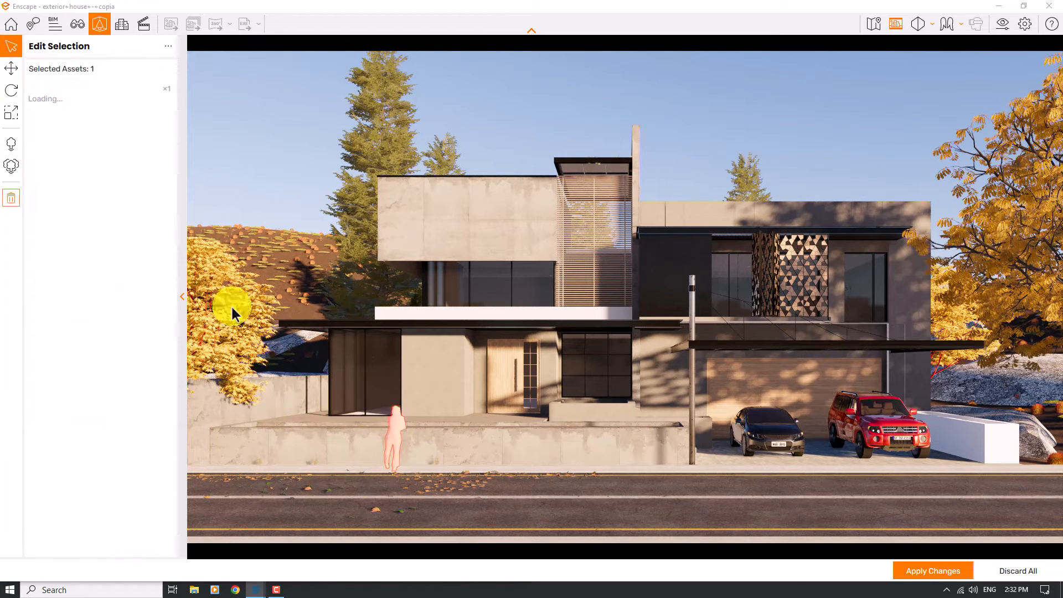
left_click(19, 92)
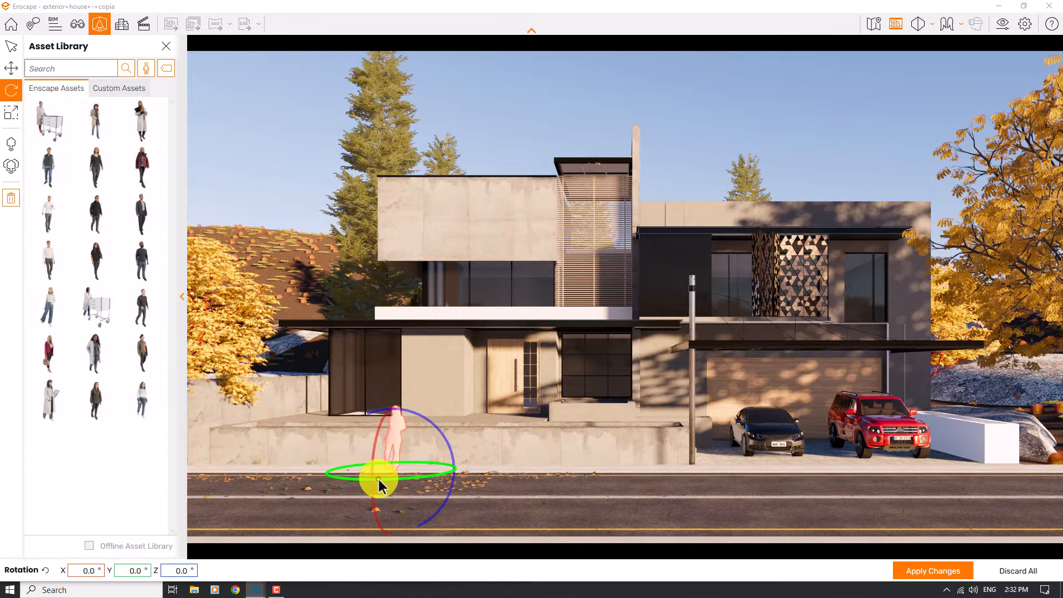
left_click_drag(379, 479, 340, 518)
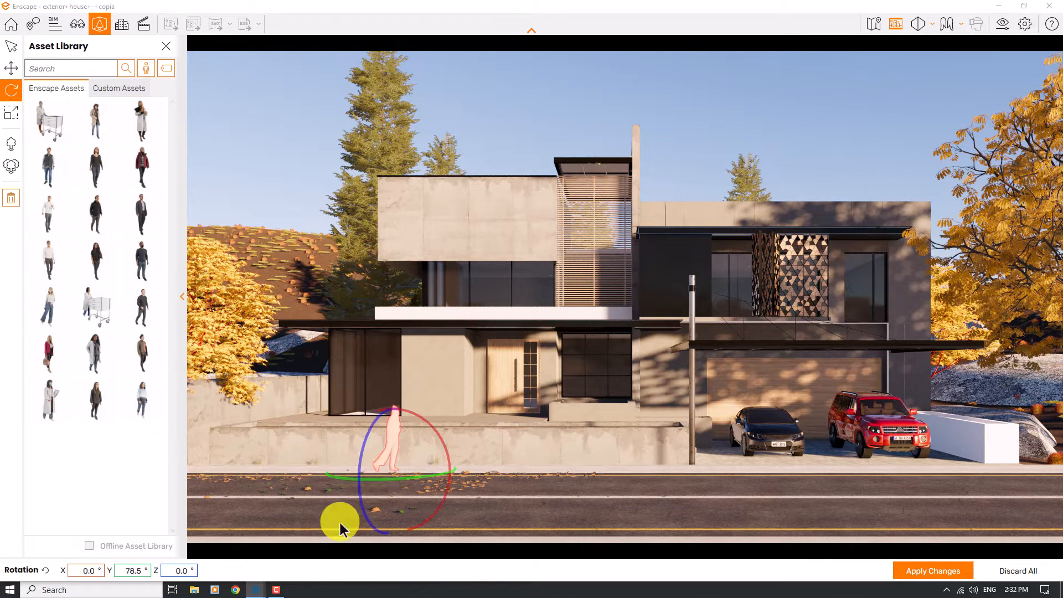
left_click(945, 571)
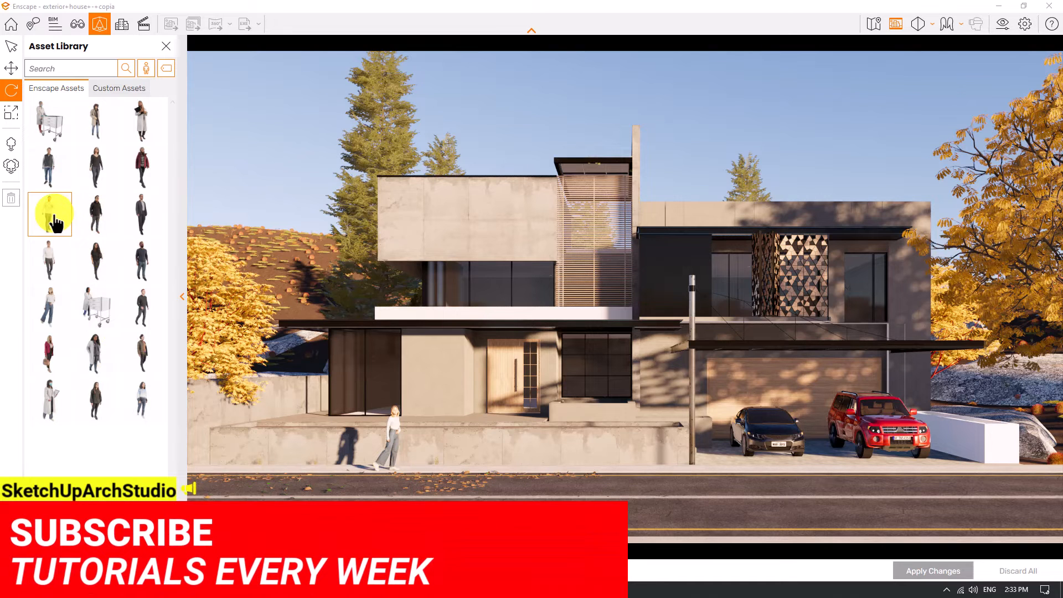
- Place the walking man in a dark jacket between the two parked cars and rotate him to about 332.5° about Y
left_click(95, 210)
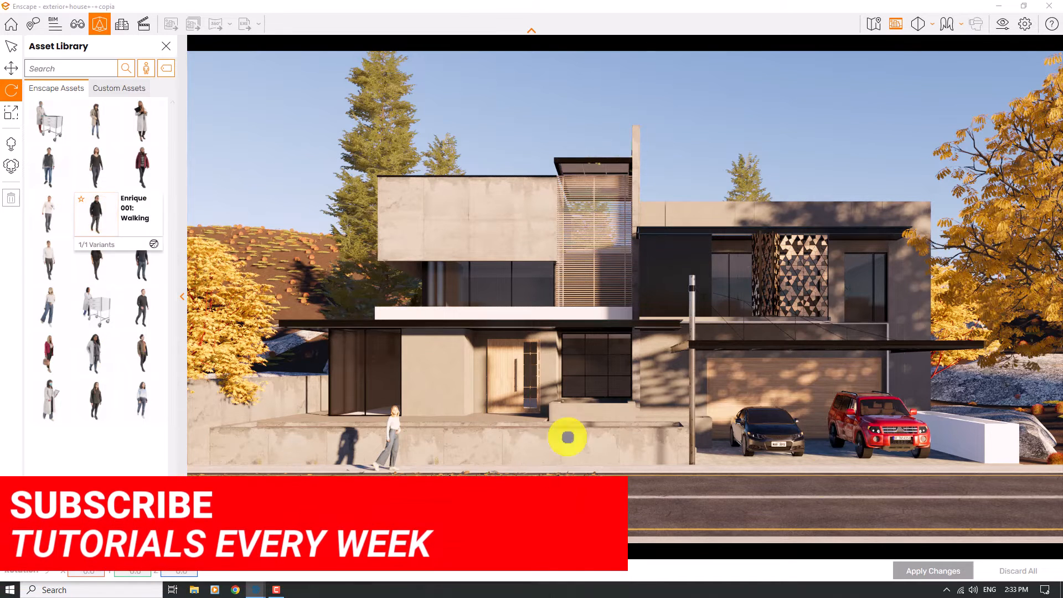
left_click(825, 458)
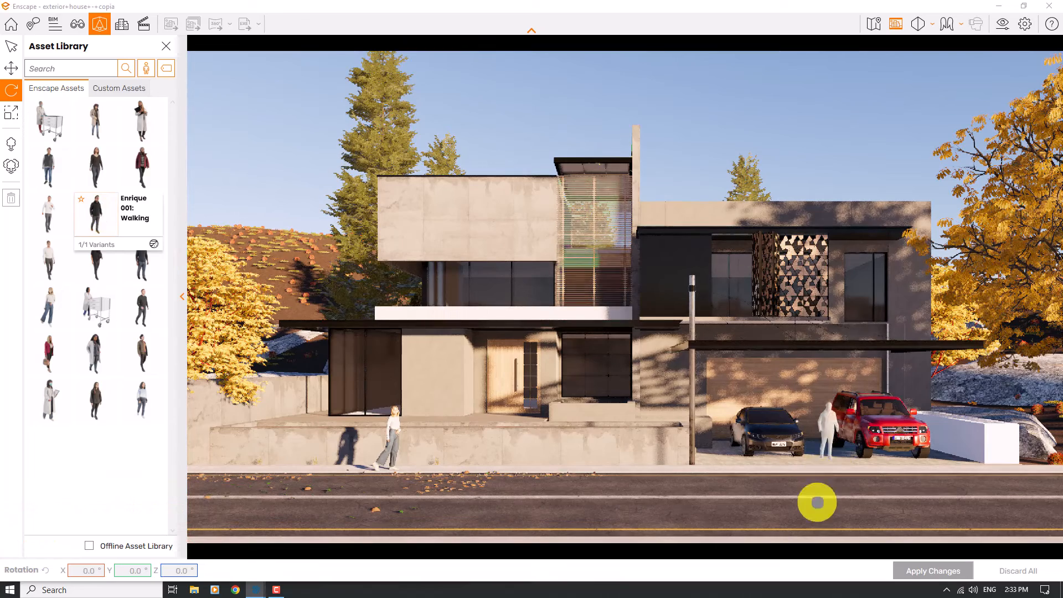
left_click(11, 46)
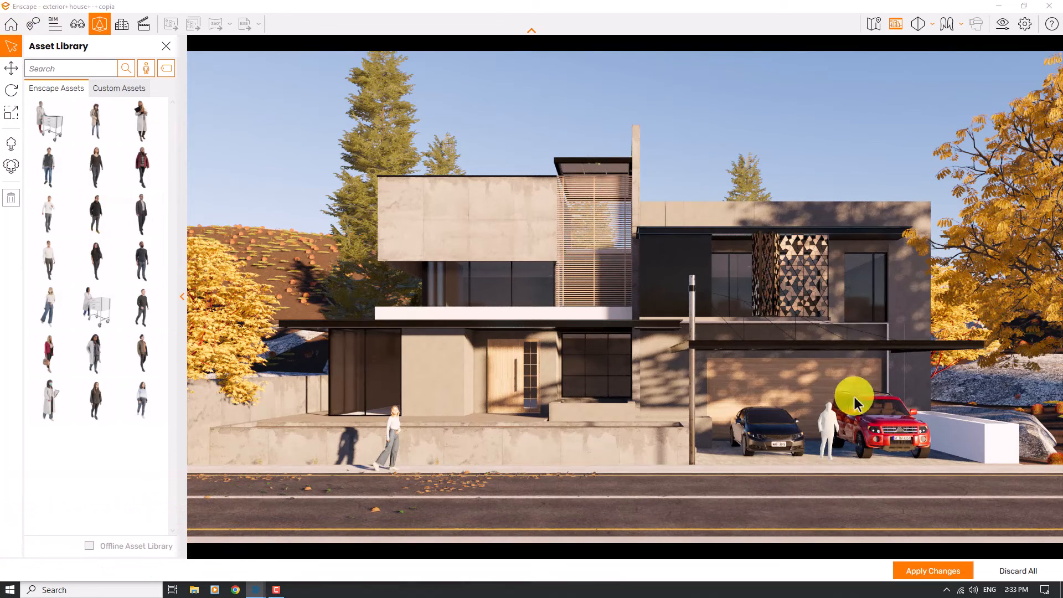
left_click(836, 415)
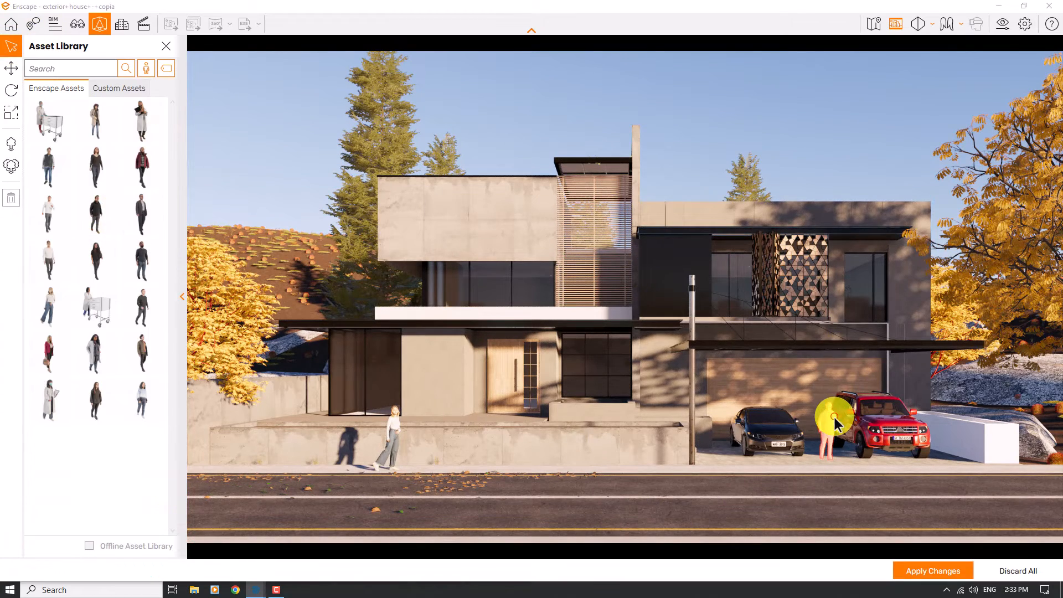
left_click(11, 95)
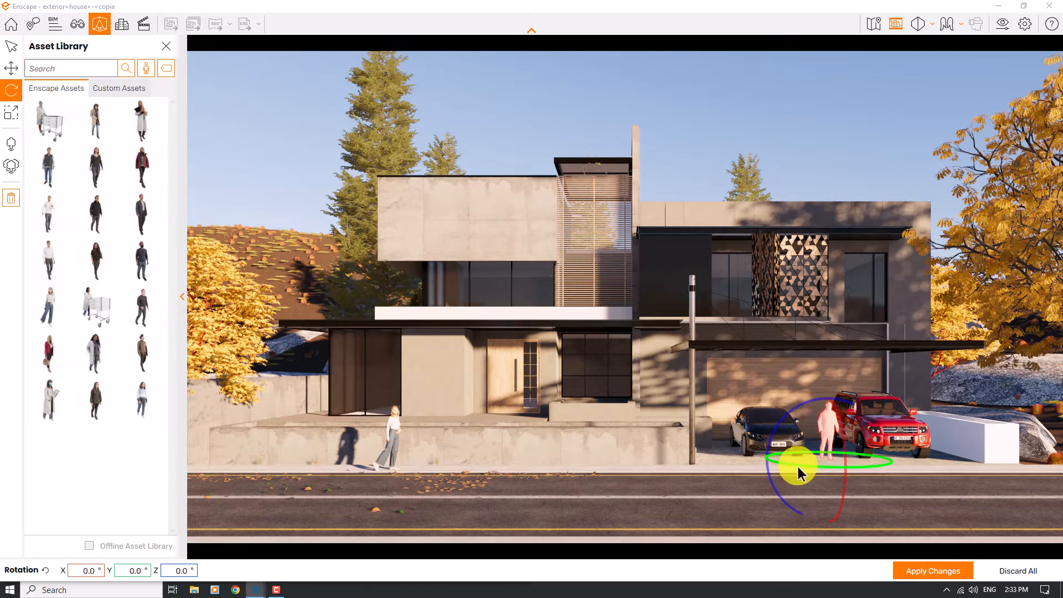
left_click_drag(799, 473, 797, 463)
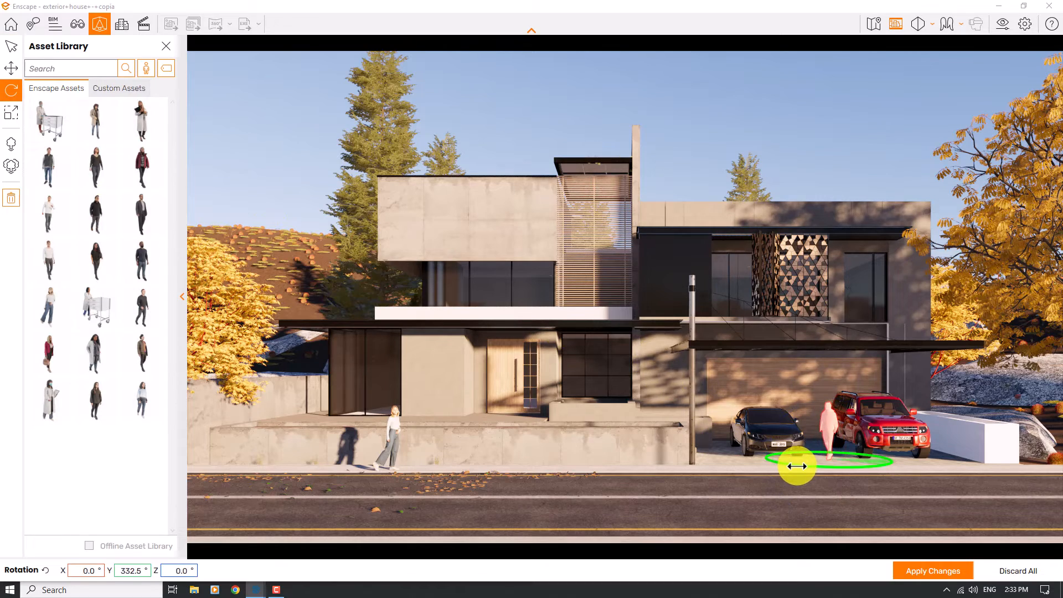
- Move the man slightly back toward the garage and the black car, and apply the asset changes
left_click(7, 68)
left_click_drag(829, 463, 814, 453)
left_click(900, 569)
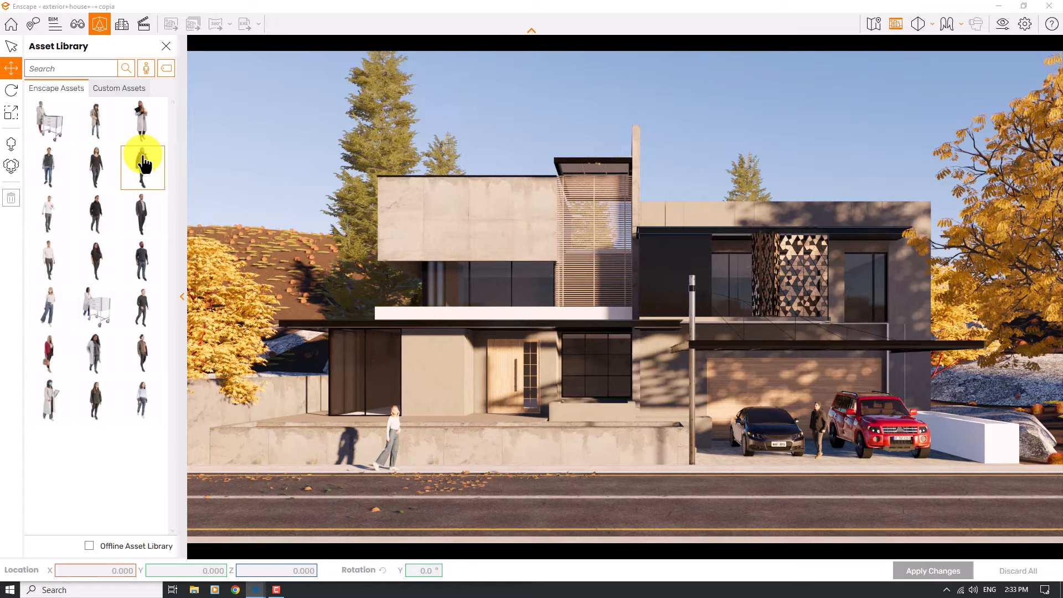
left_click(169, 46)
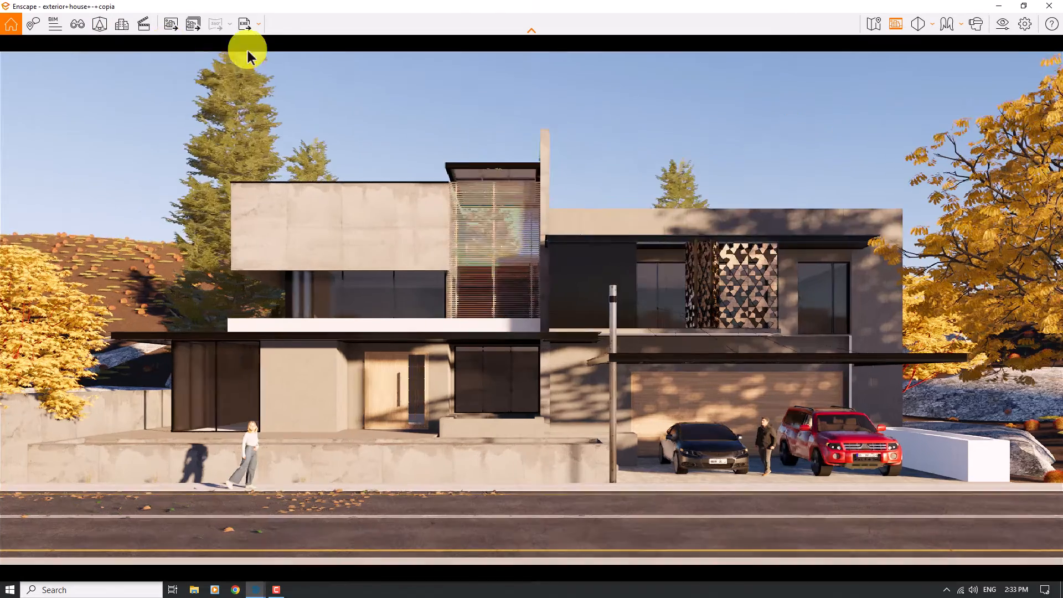
- Raise the rendering quality to Ultra in the visual settings
left_click(1004, 24)
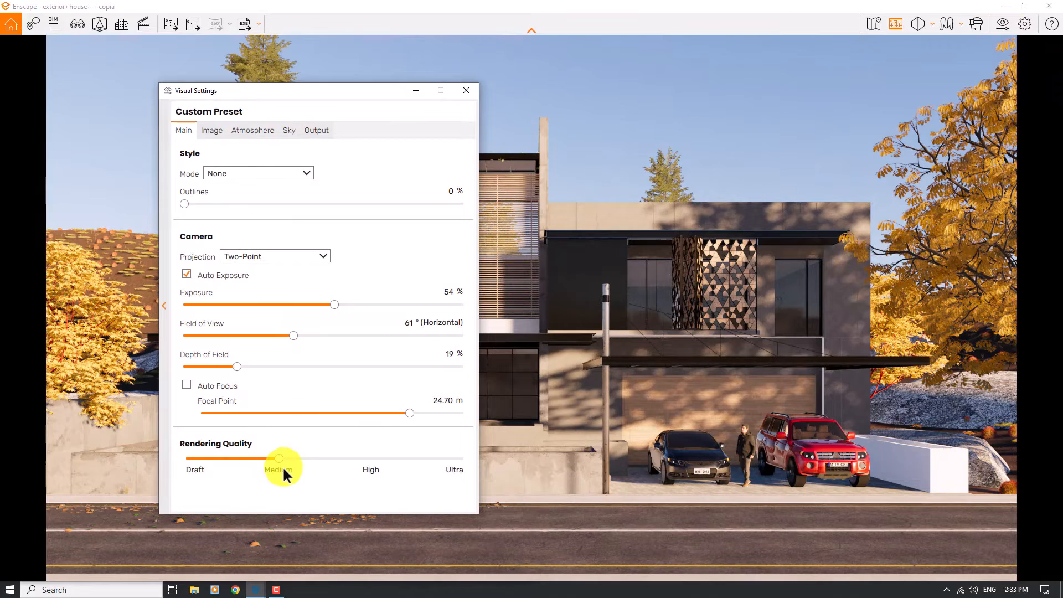
left_click_drag(278, 462, 397, 461)
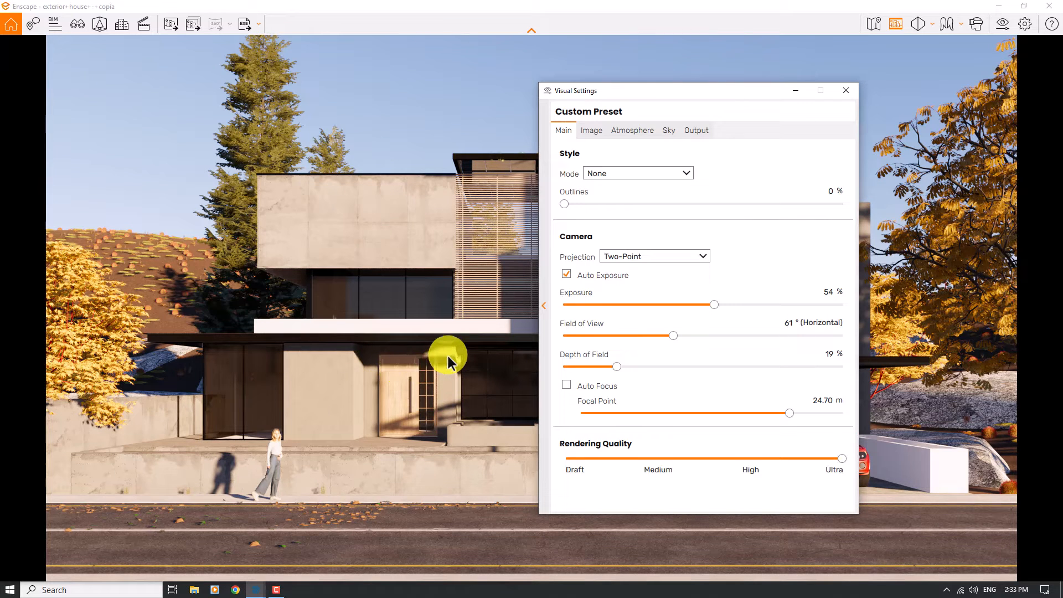
- Set the shadow sharpness to 16% and the image saturation to 108% in the visual settings
left_click(631, 130)
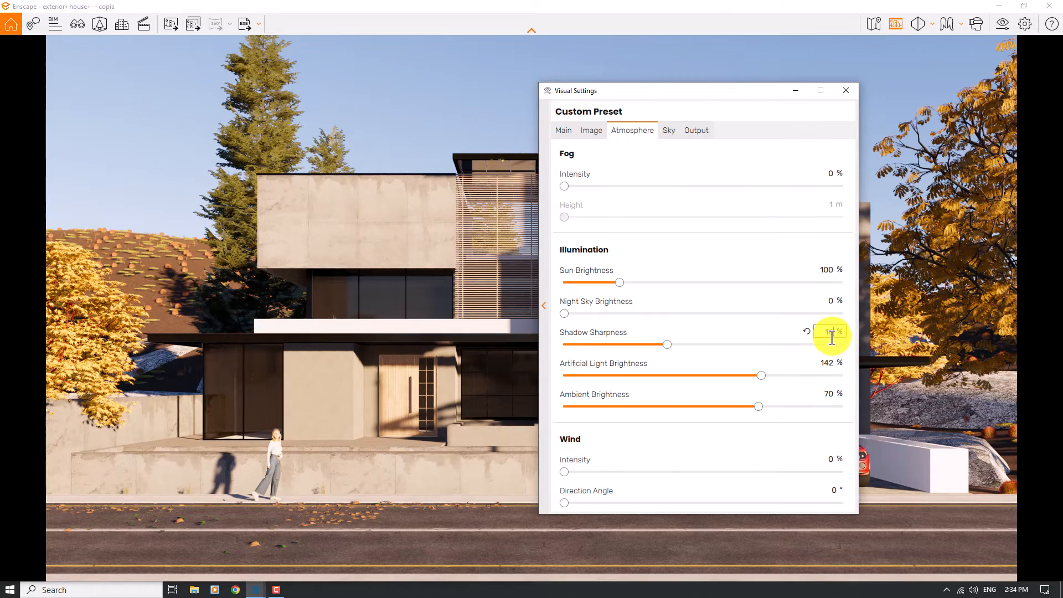
type("16")
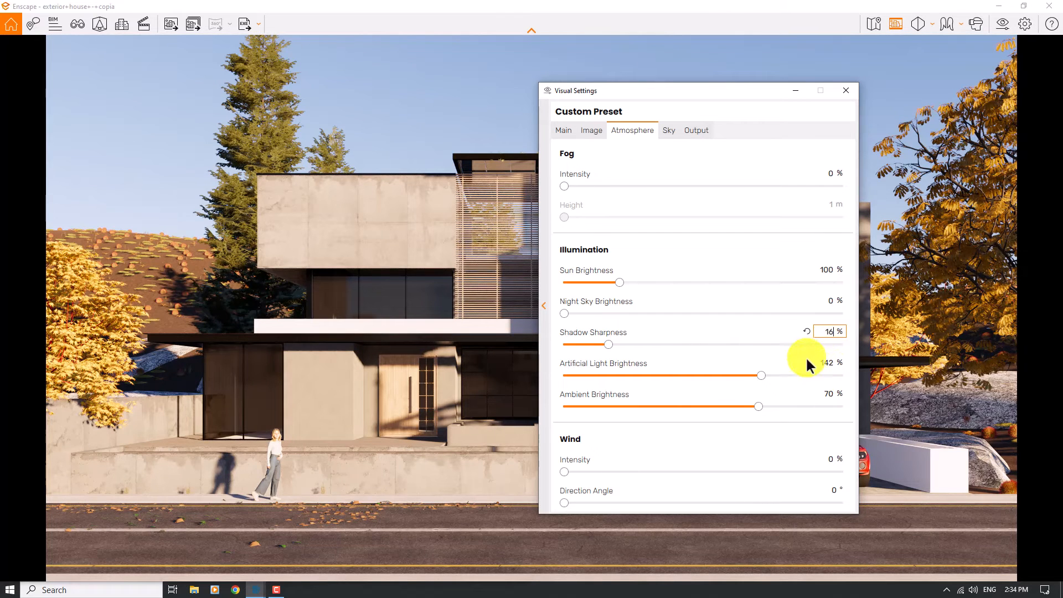
left_click(593, 131)
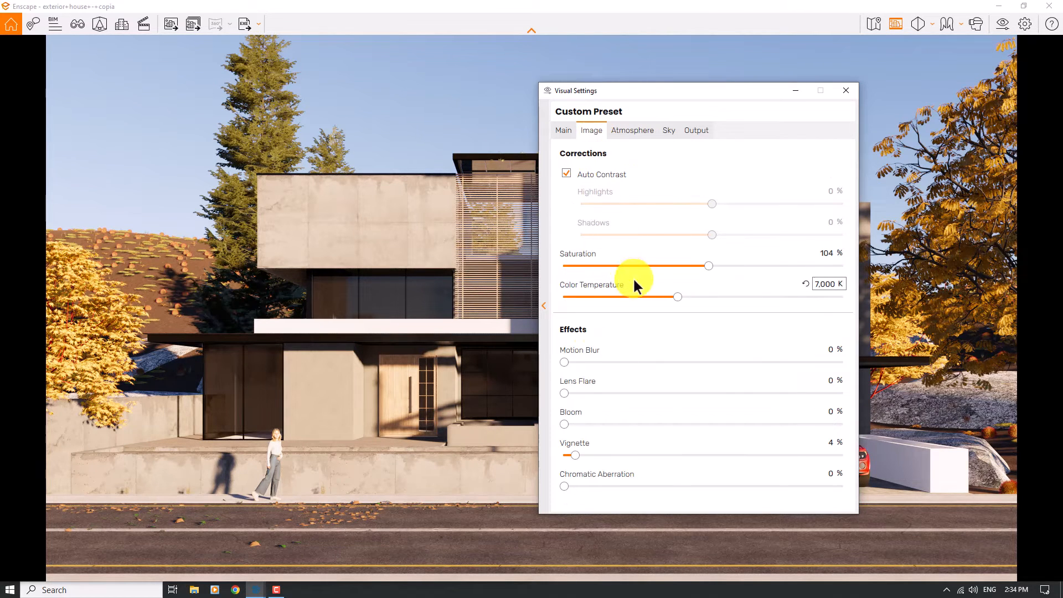
left_click(825, 254)
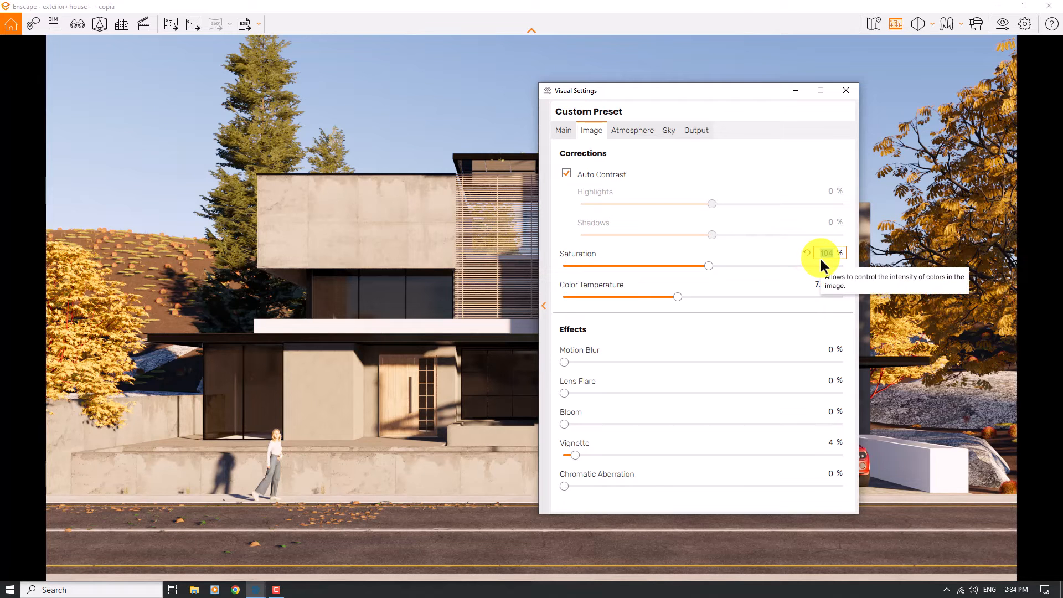
type("108")
key("Return")
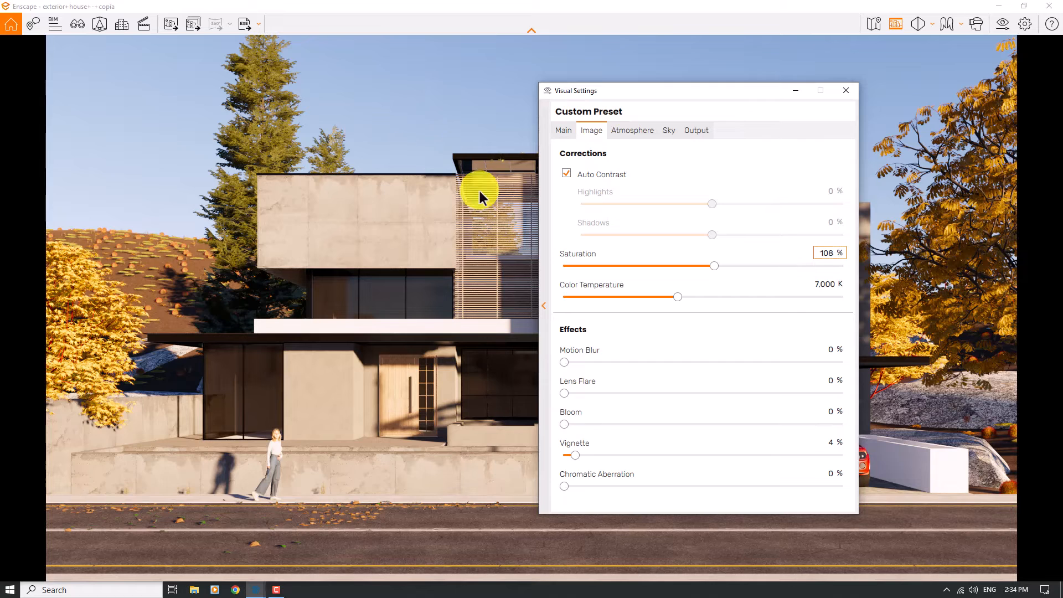
- Set the color temperature to 7,200 K and close the visual settings
left_click_drag(676, 303, 686, 298)
left_click(820, 285)
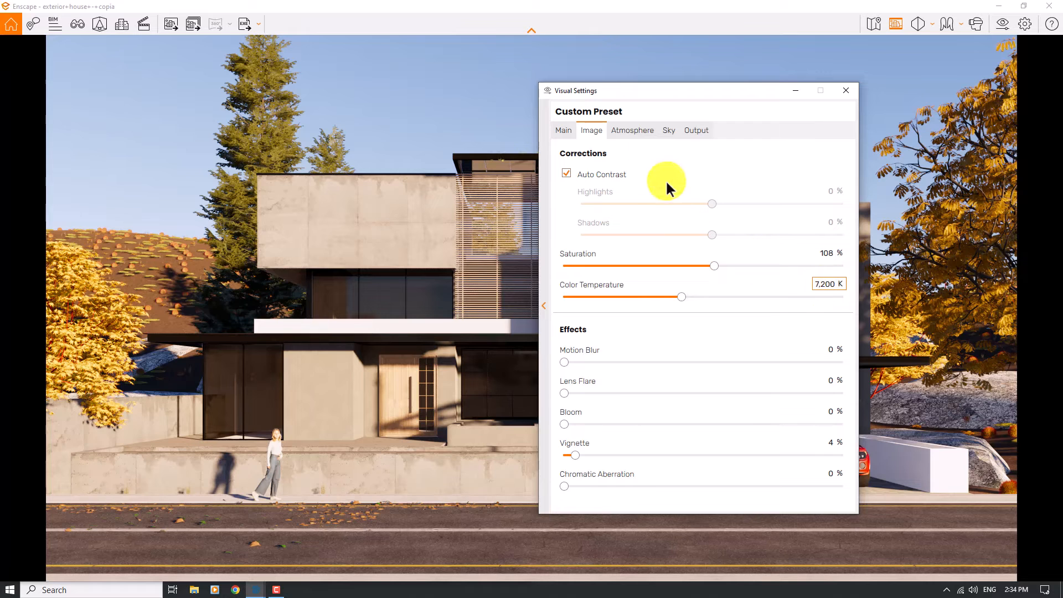
left_click(569, 131)
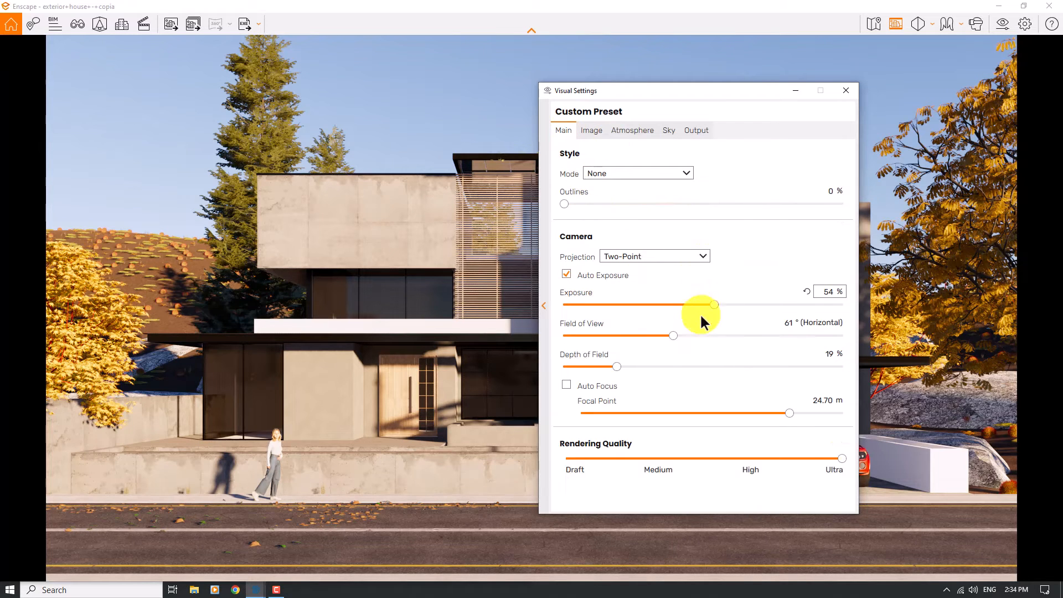
left_click(846, 90)
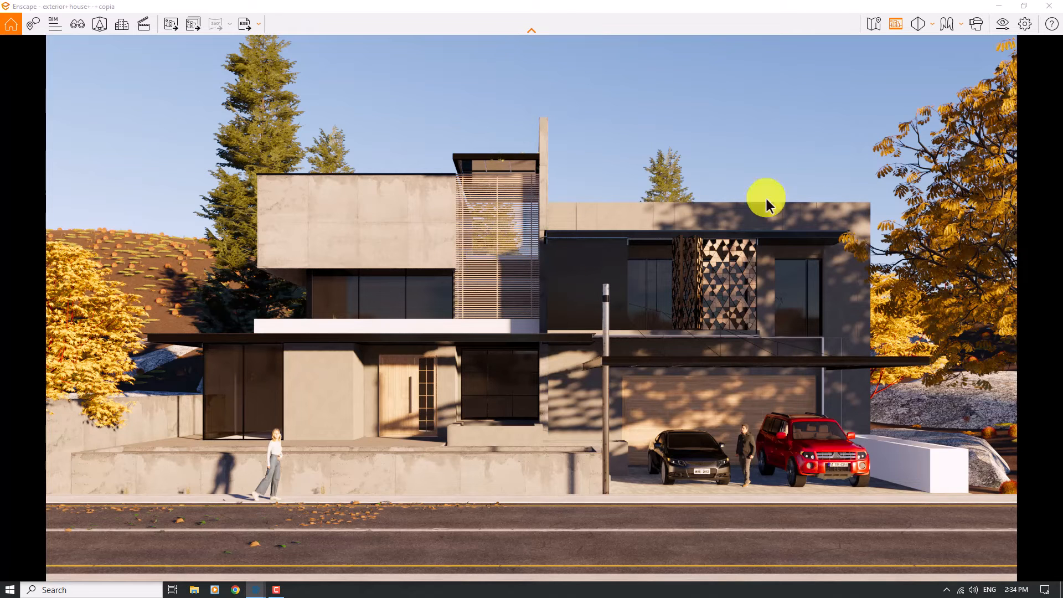
- Reopen the visual settings and set the depth of field to 30% and the focal point to 26.20 m
left_click(994, 22)
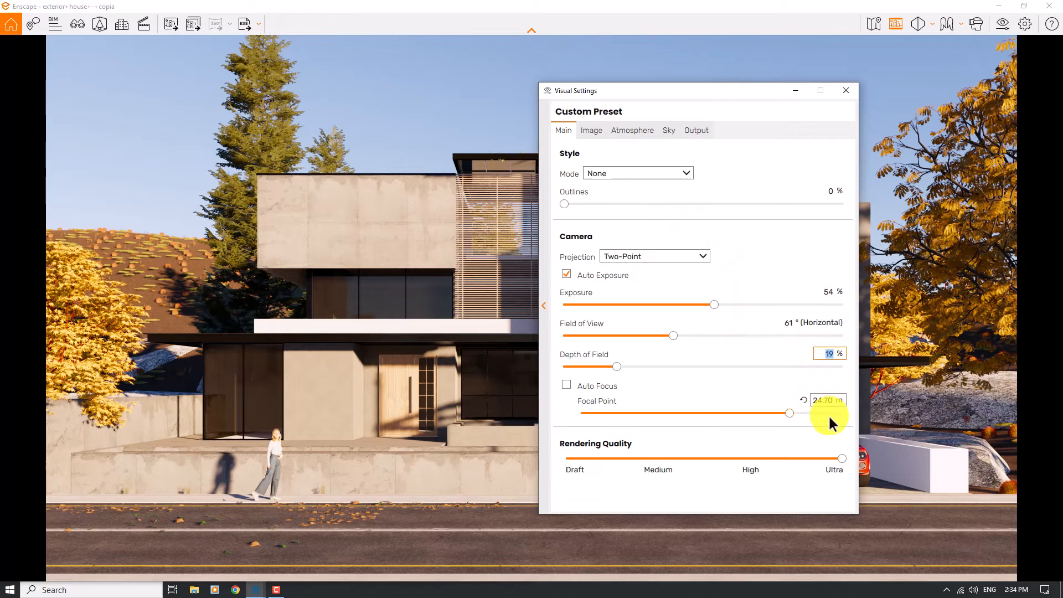
type("30")
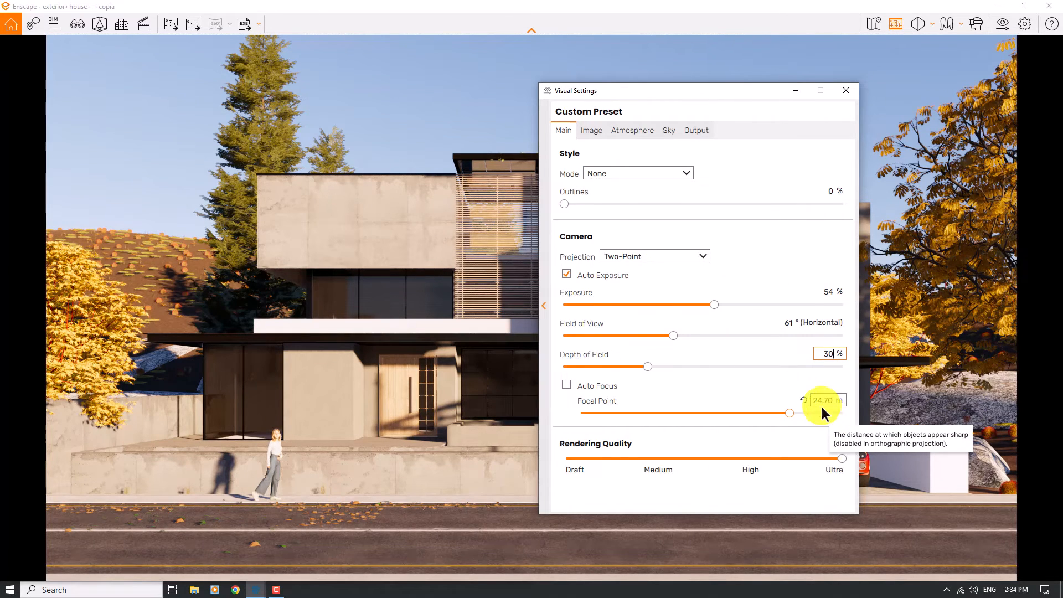
left_click(906, 348)
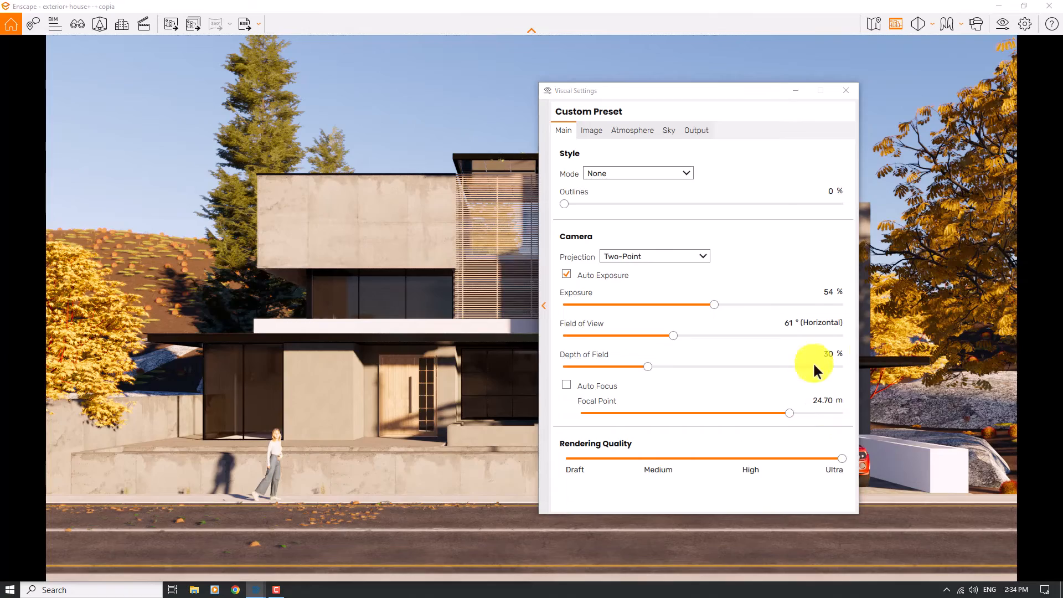
left_click(787, 411)
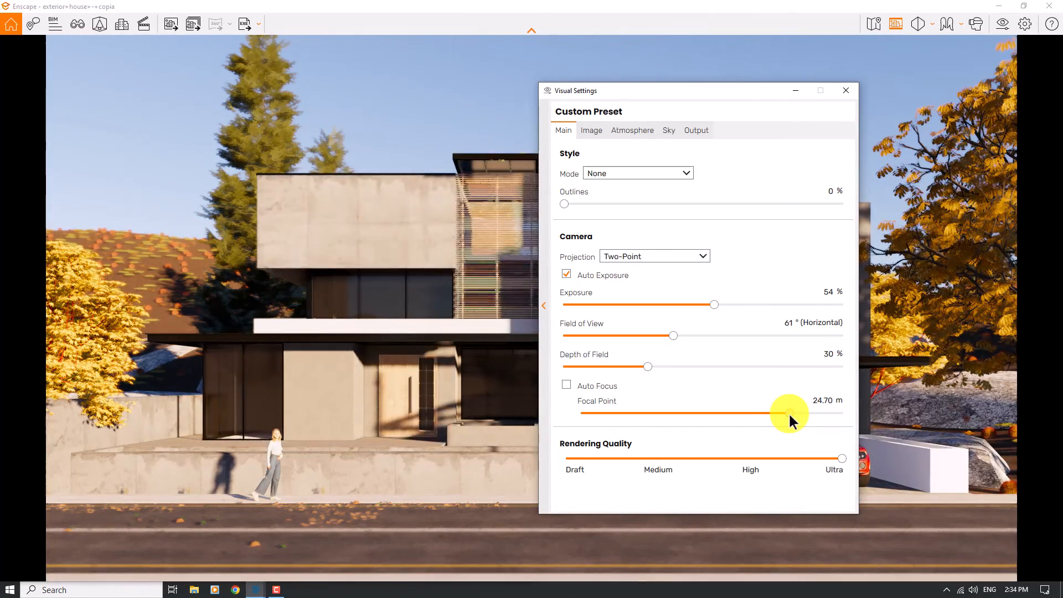
left_click(824, 399)
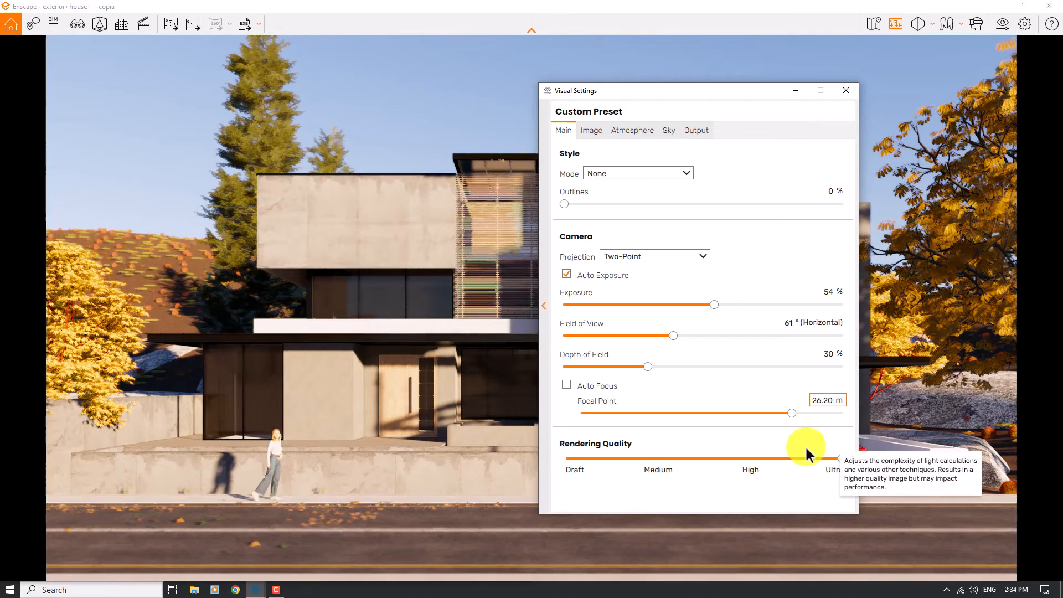
- Strengthen the depth of field to 44% and close the visual settings
left_click(648, 365)
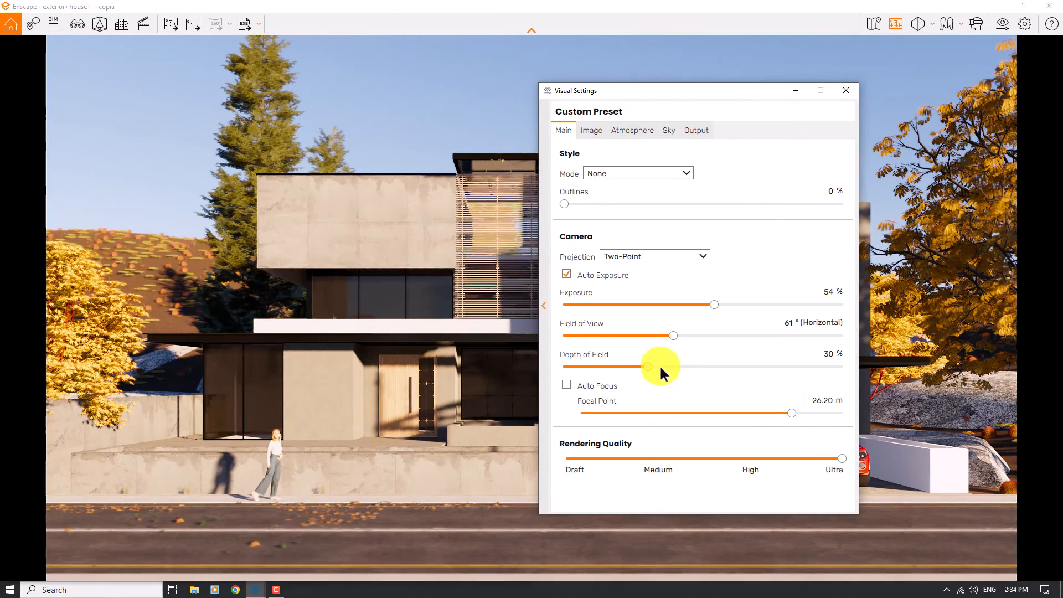
left_click(703, 367)
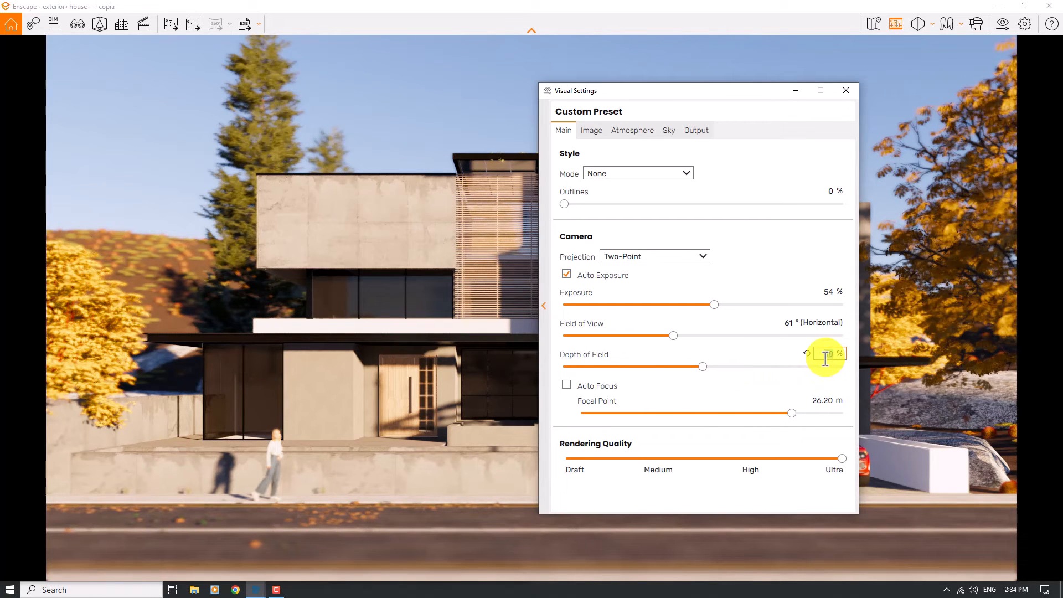
left_click(846, 90)
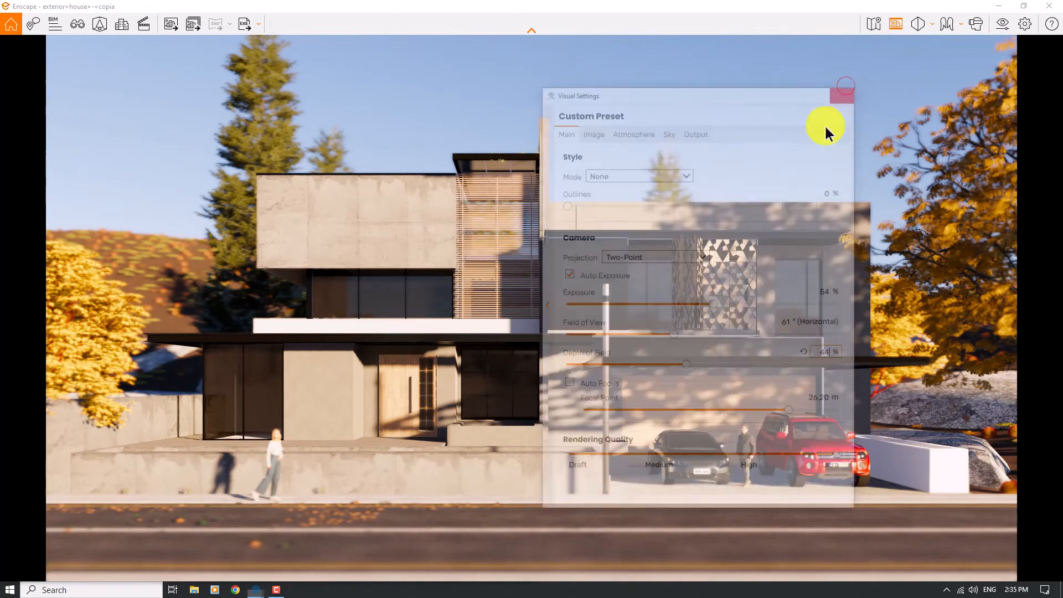
key("alt+Tab")
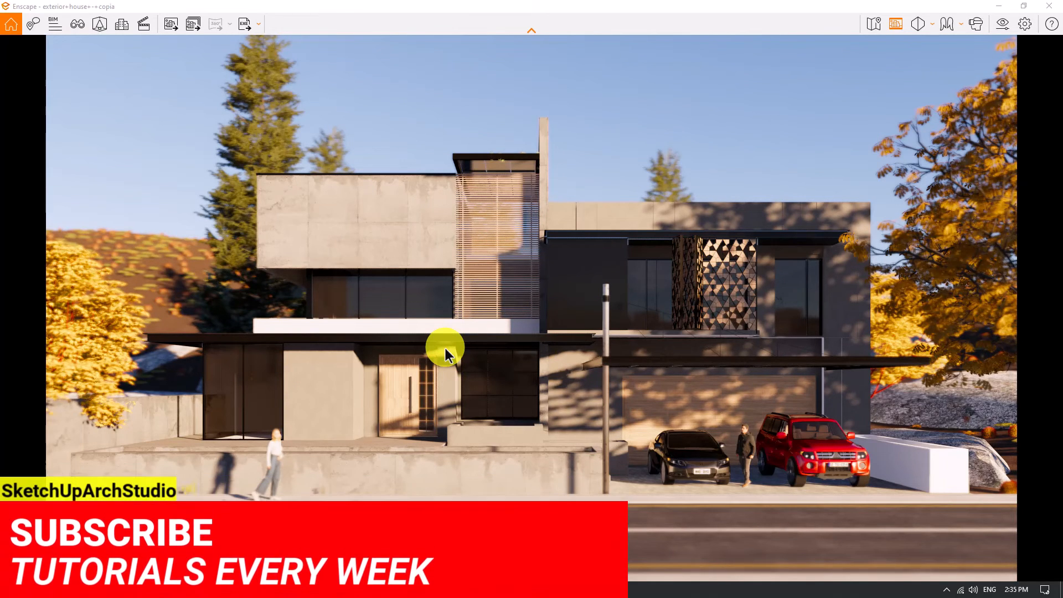
- Render the front view to a JPEG image on the Desktop and open the saved file in a maximized image viewer
left_click(171, 22)
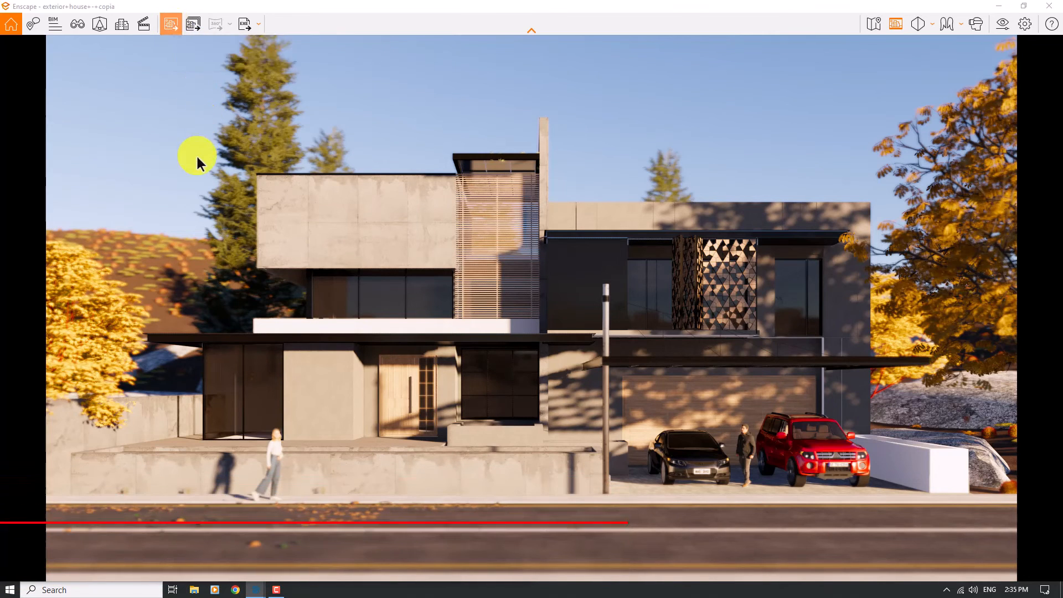
left_click(47, 107)
left_click(218, 255)
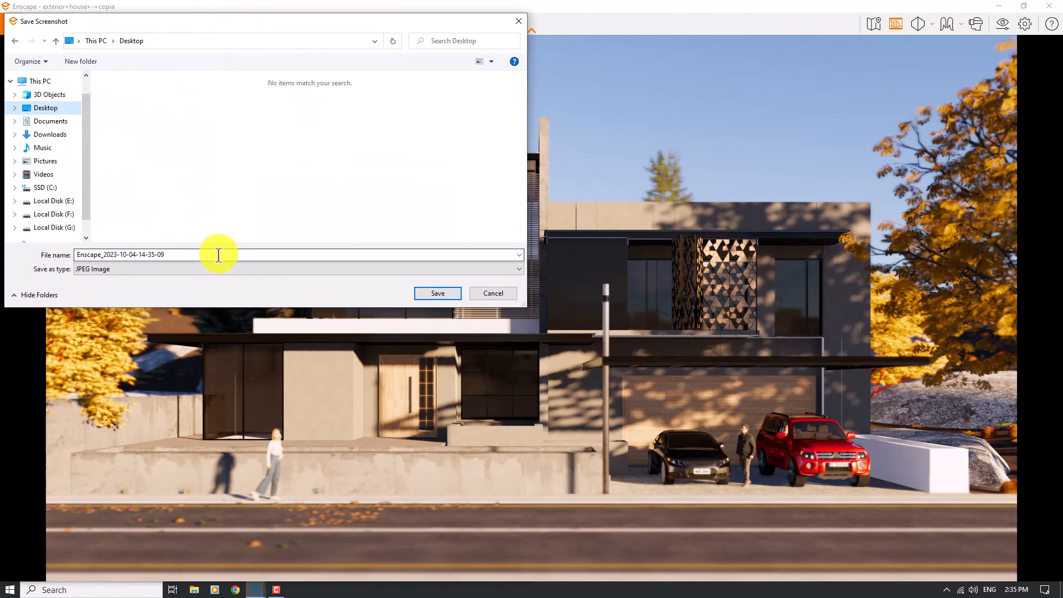
left_click(424, 290)
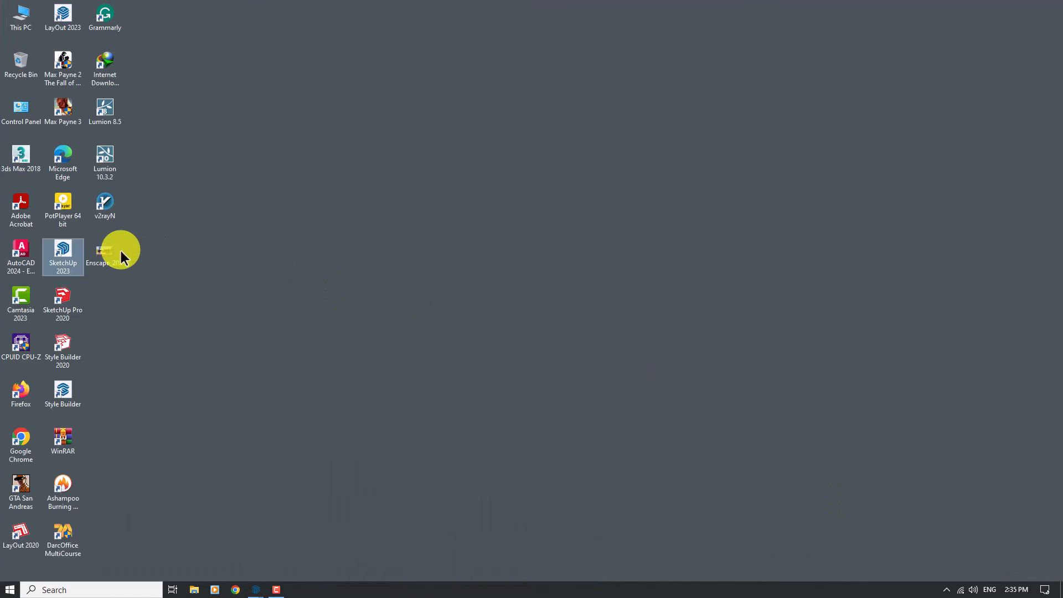
double_click(115, 250)
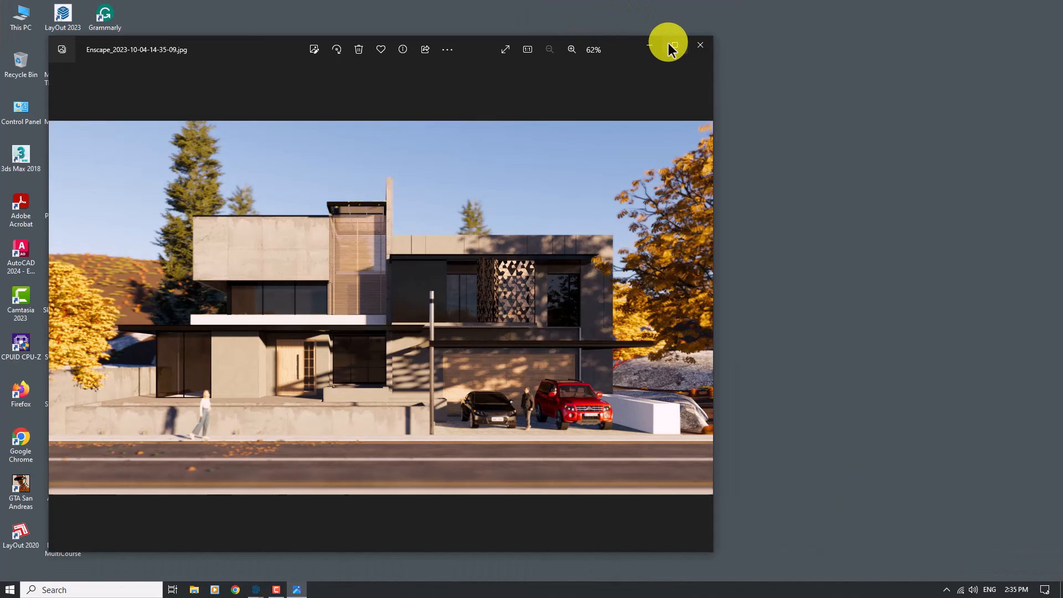
double_click(667, 41)
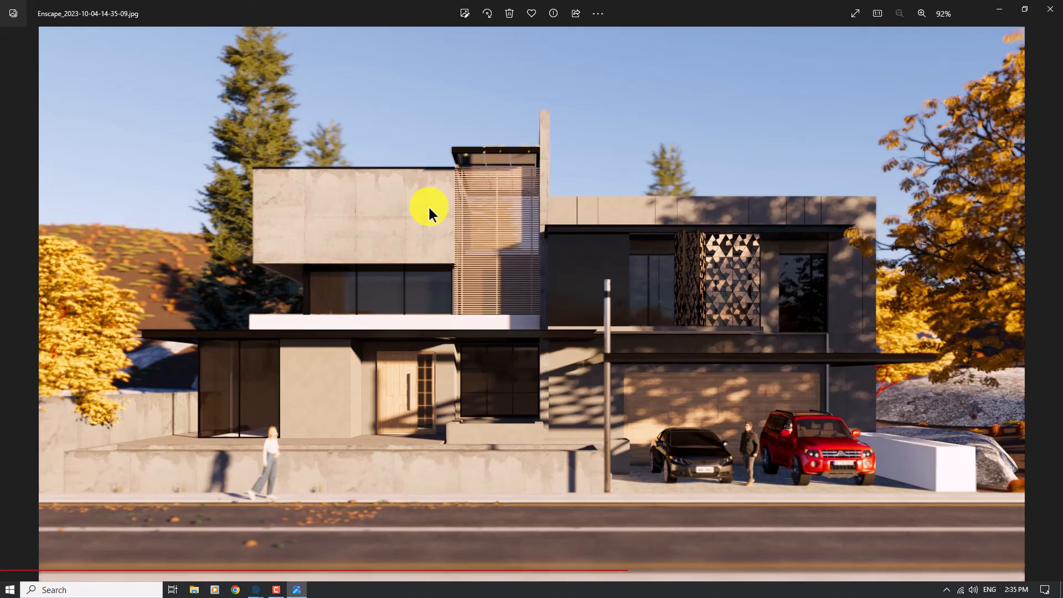